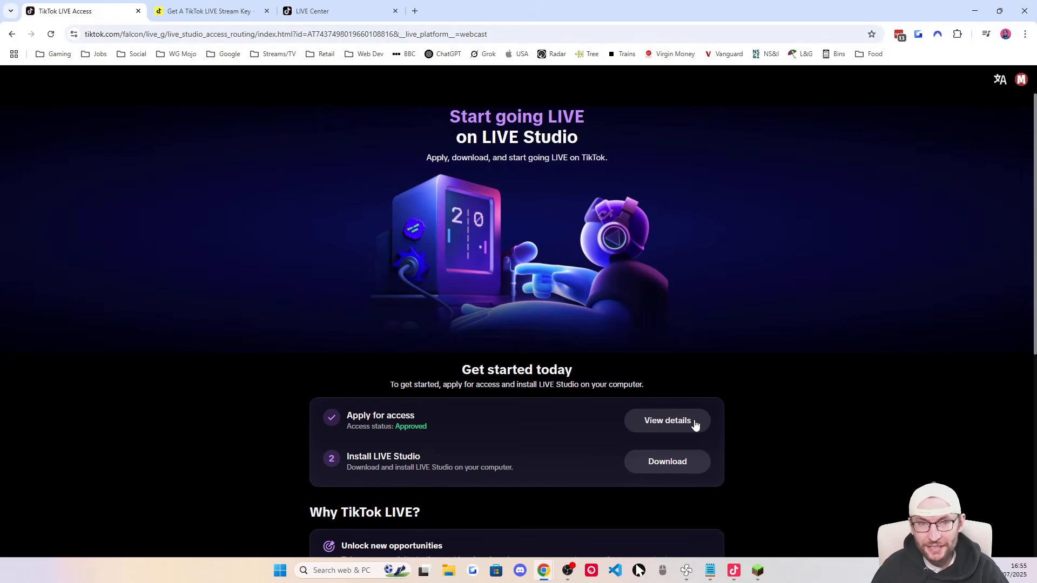
Review the TikTok LIVE agency list, the LIVE Center stream settings and the LIVE Studio access page in the browser
left_click(238, 8)
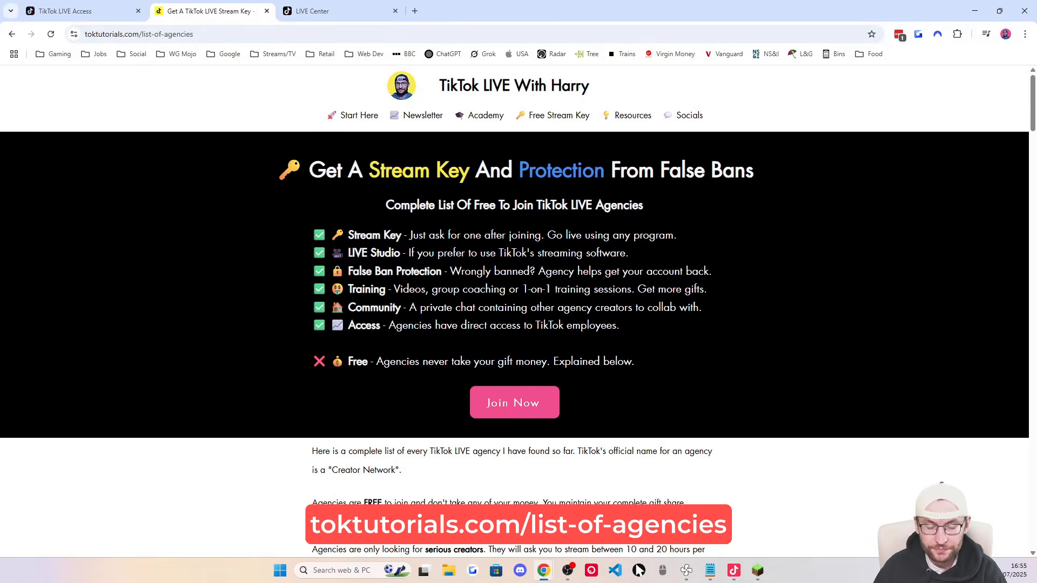
key("ctrl+Tab")
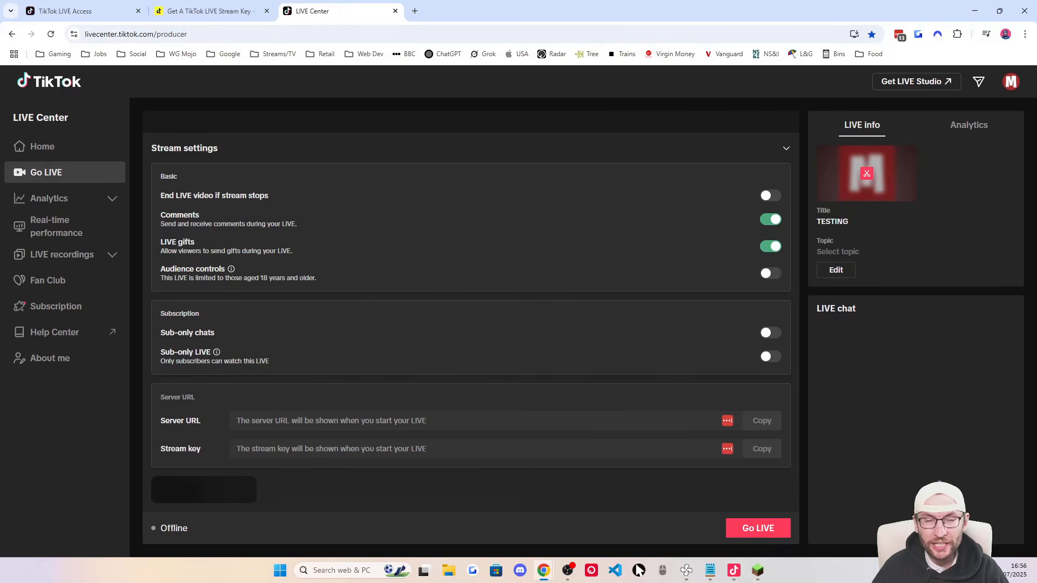
key("ctrl+shift+Tab")
key("ctrl+shift+Tab")
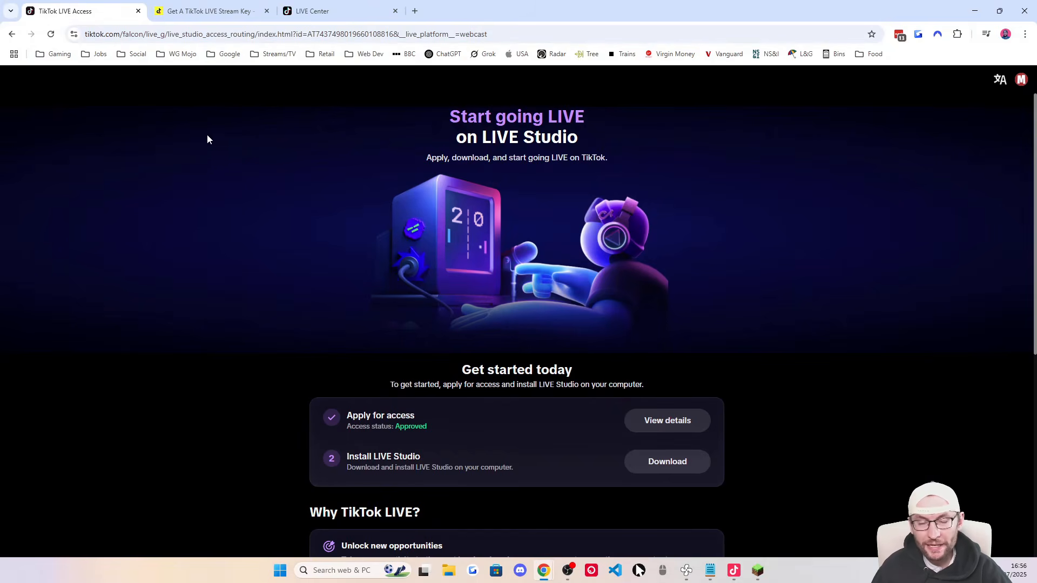
left_click(190, 12)
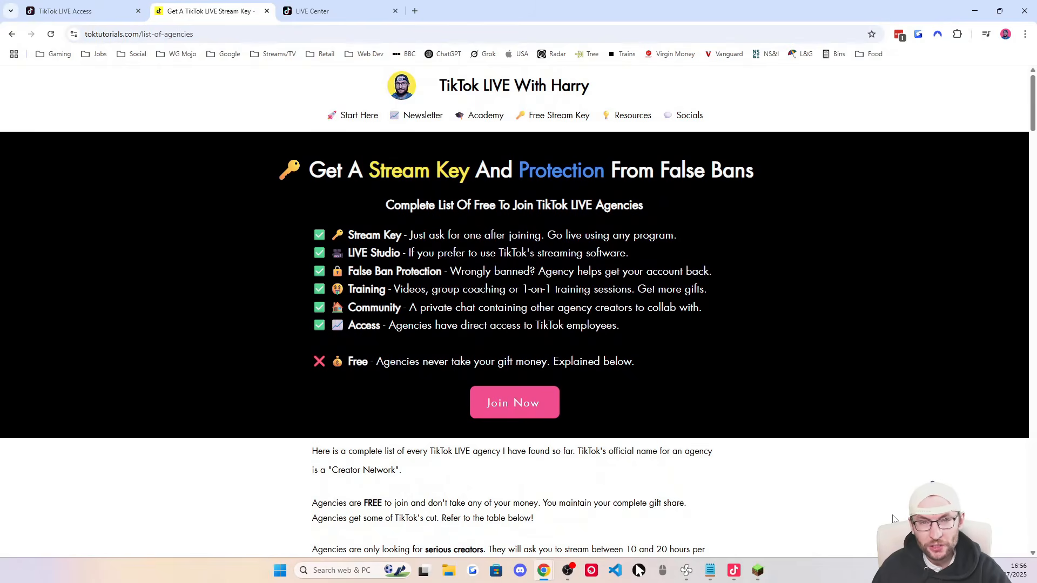
Switch to the Notepad requirements notes and highlight the geni.us/tiktokmac link, the Bootcamp option and the toktutorials.com/stream-key link in turn
key("alt+Tab")
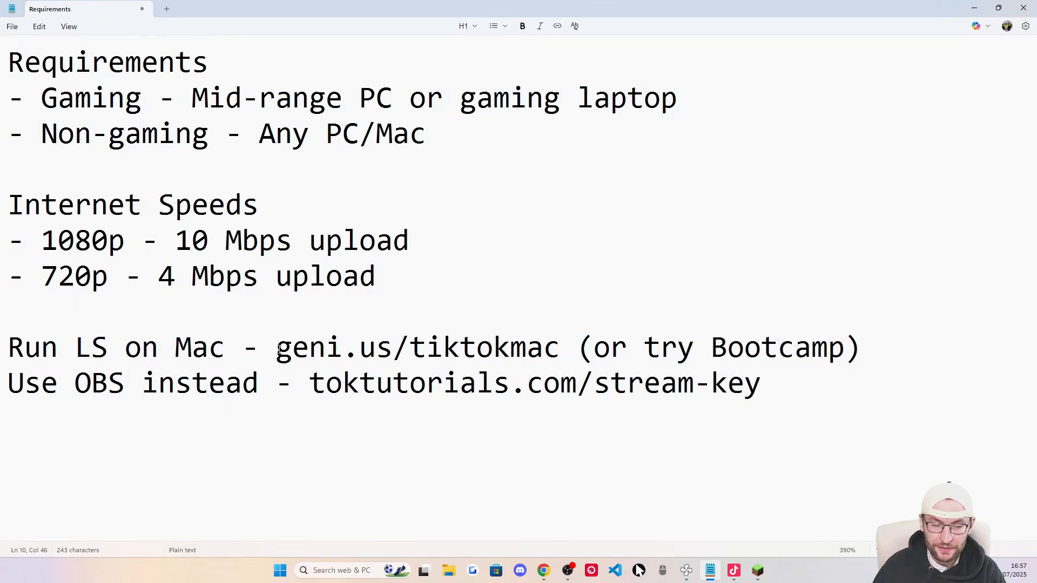
left_click_drag(277, 349, 560, 357)
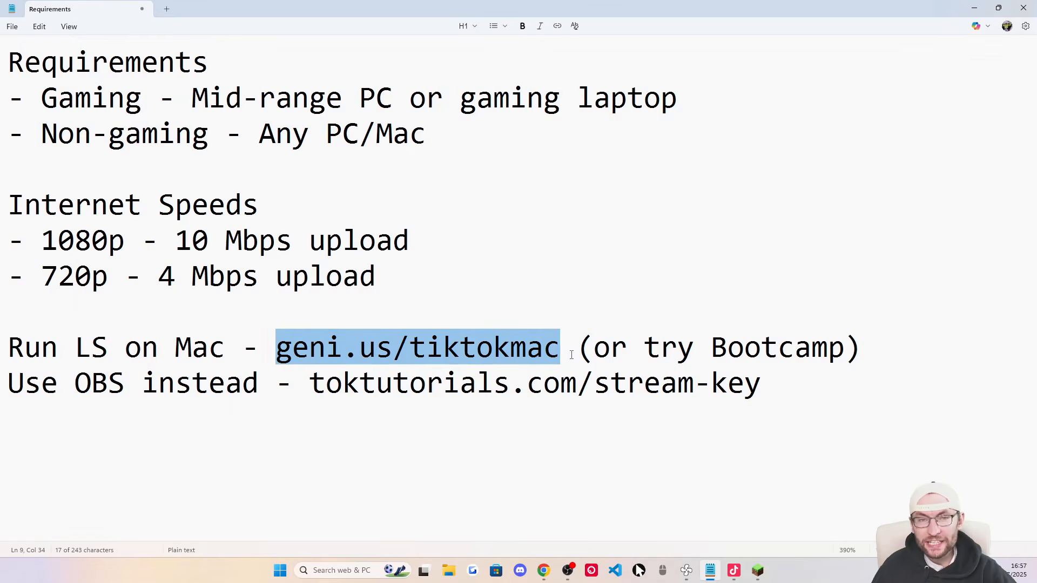
double_click(726, 357)
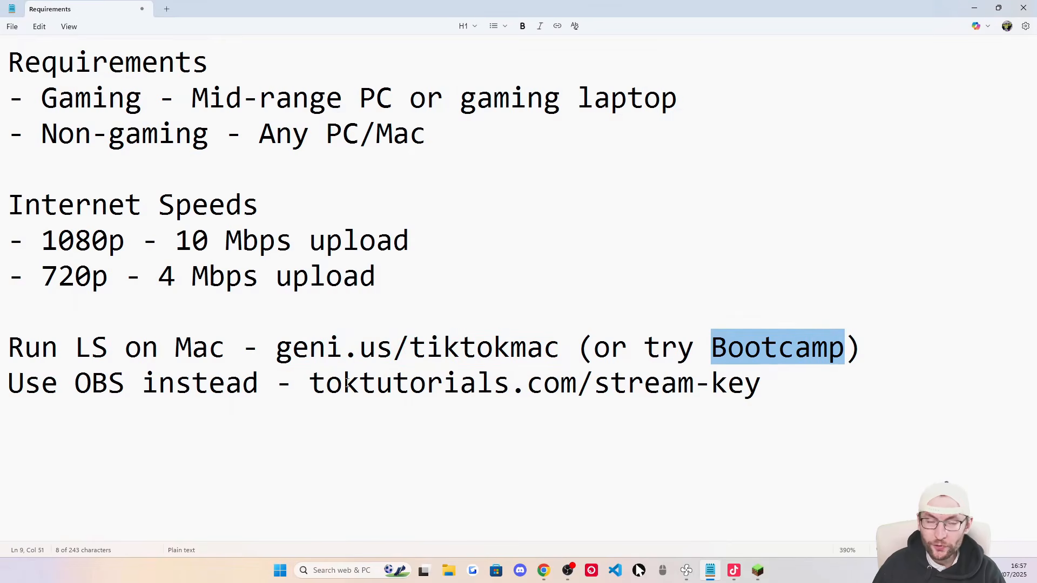
left_click(345, 383)
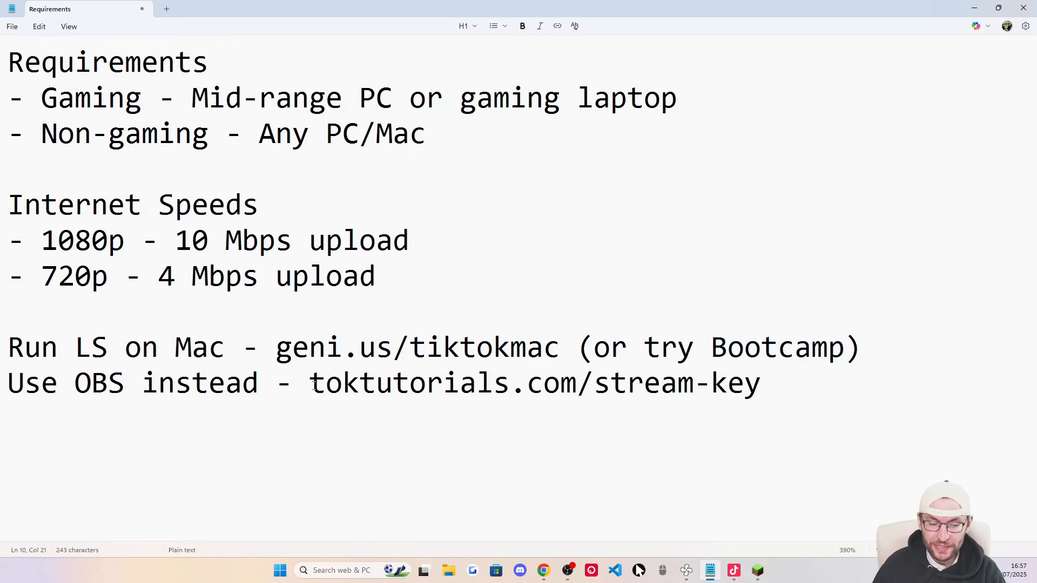
left_click_drag(314, 384, 764, 386)
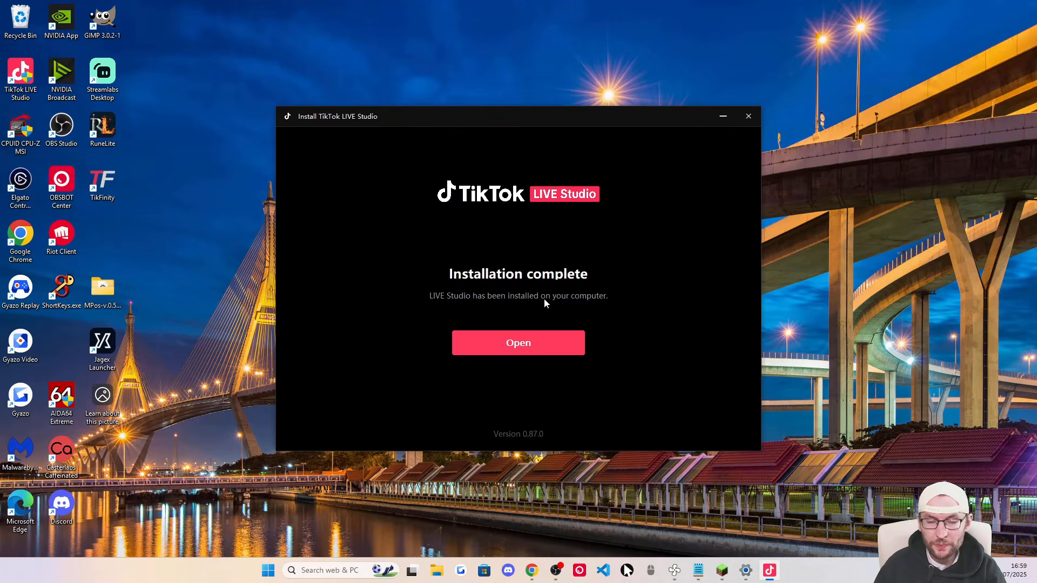
Open the newly installed TikTok LIVE Studio and start the beginner setup with Gaming as the LIVE content
left_click(528, 348)
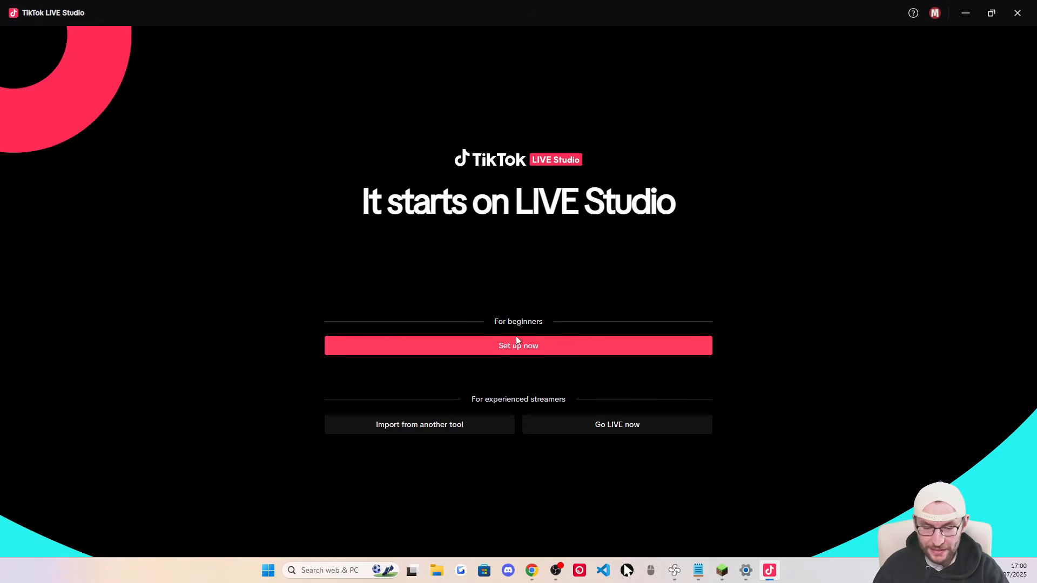
left_click(548, 348)
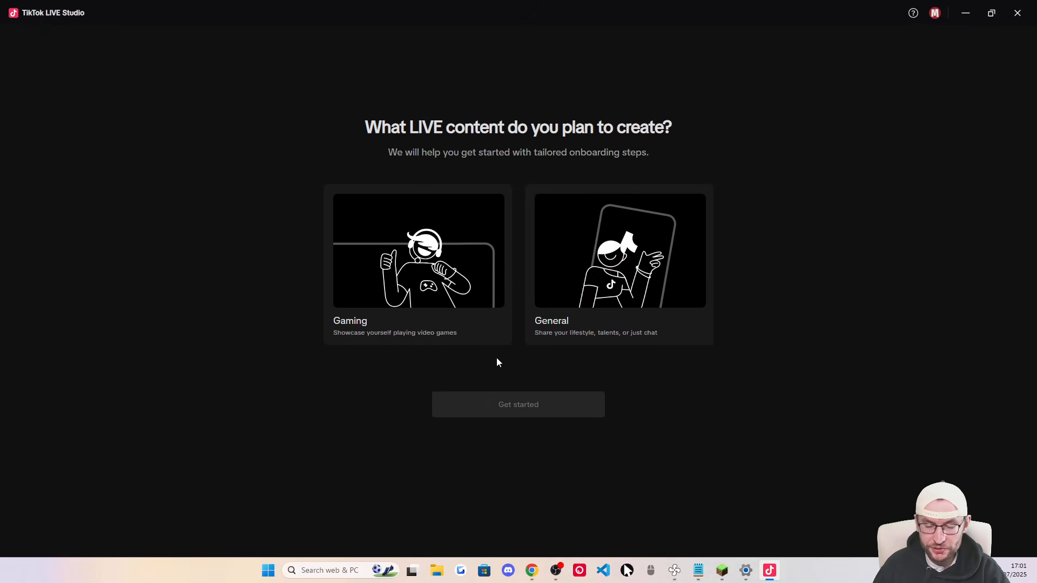
left_click(459, 316)
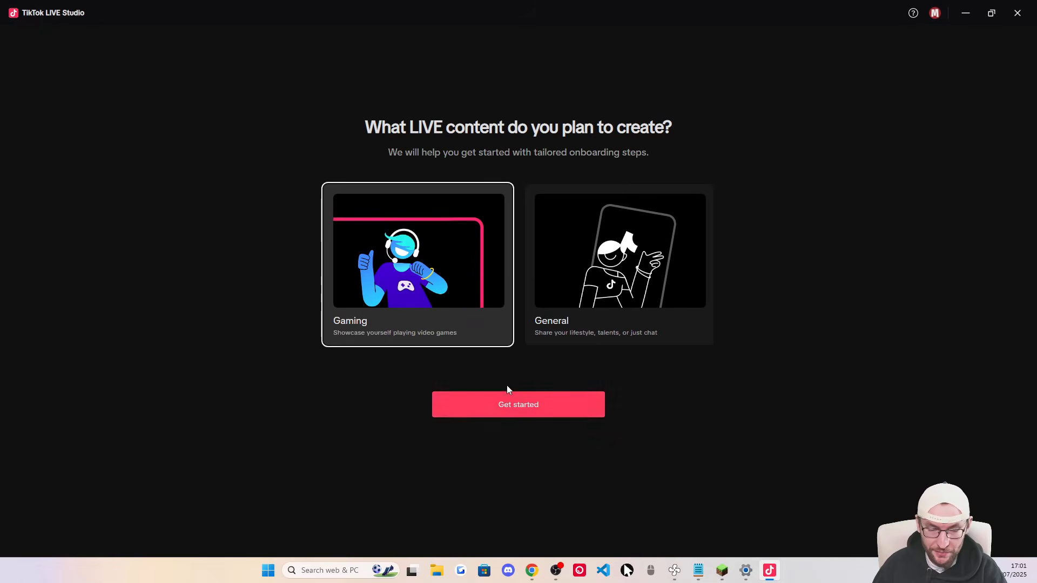
left_click(513, 406)
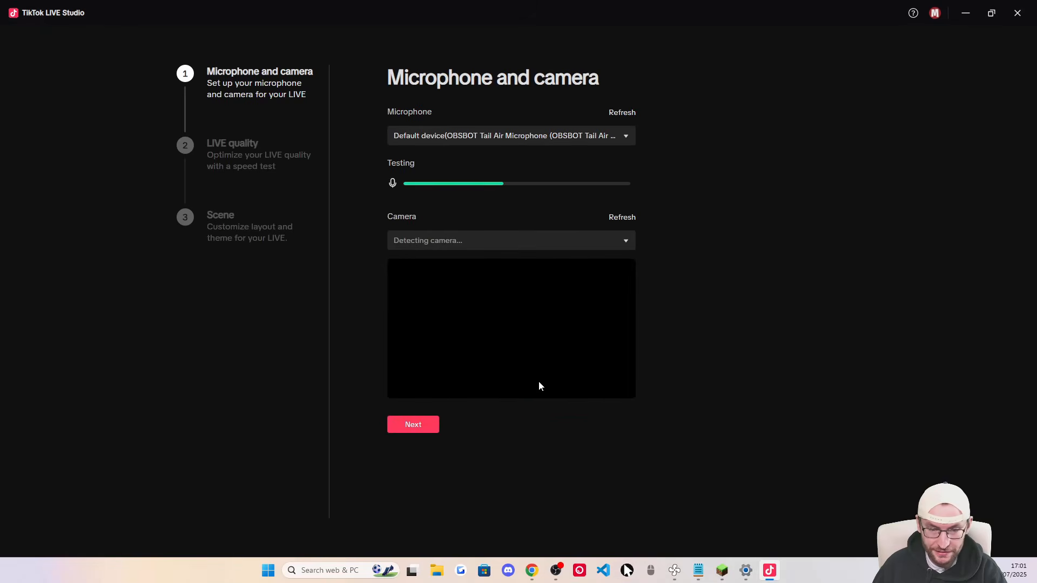
Set the microphone to HyperX Quadcast and the camera to Logitech StreamCam, and continue to the LIVE quality test
left_click(479, 135)
scroll(474, 198, "down", 1)
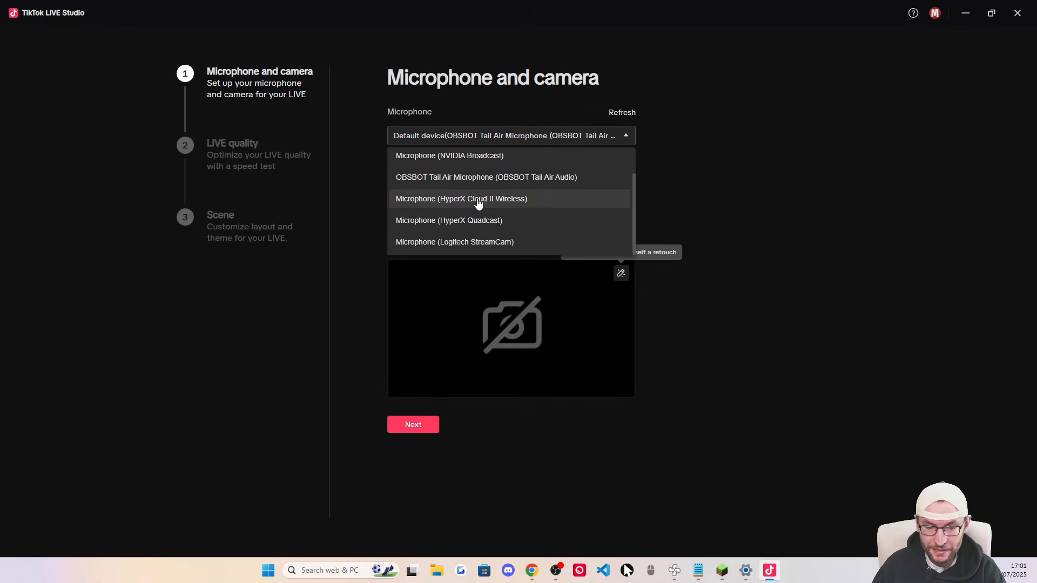
left_click(466, 220)
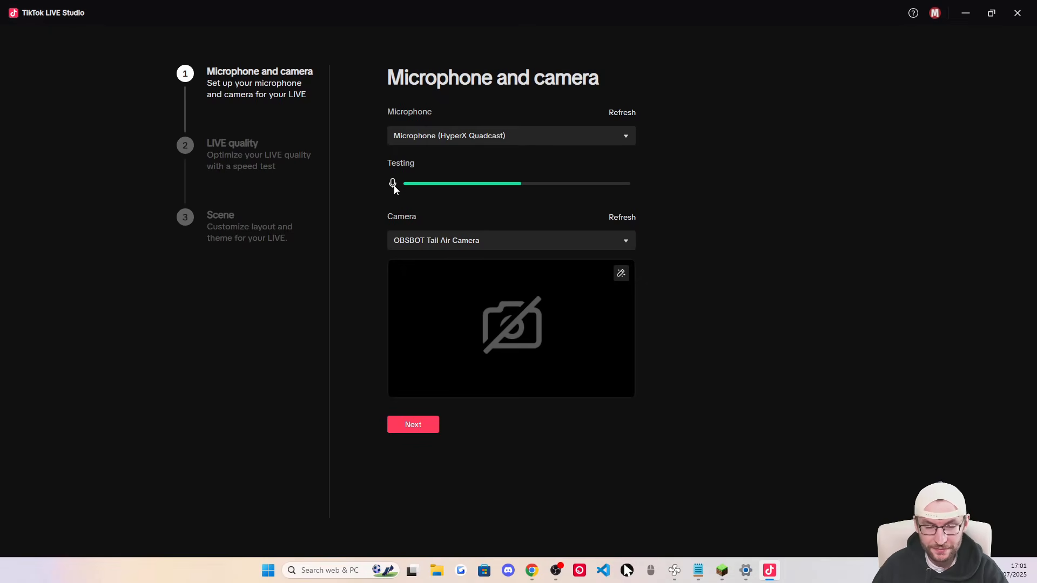
left_click(465, 240)
left_click(411, 153)
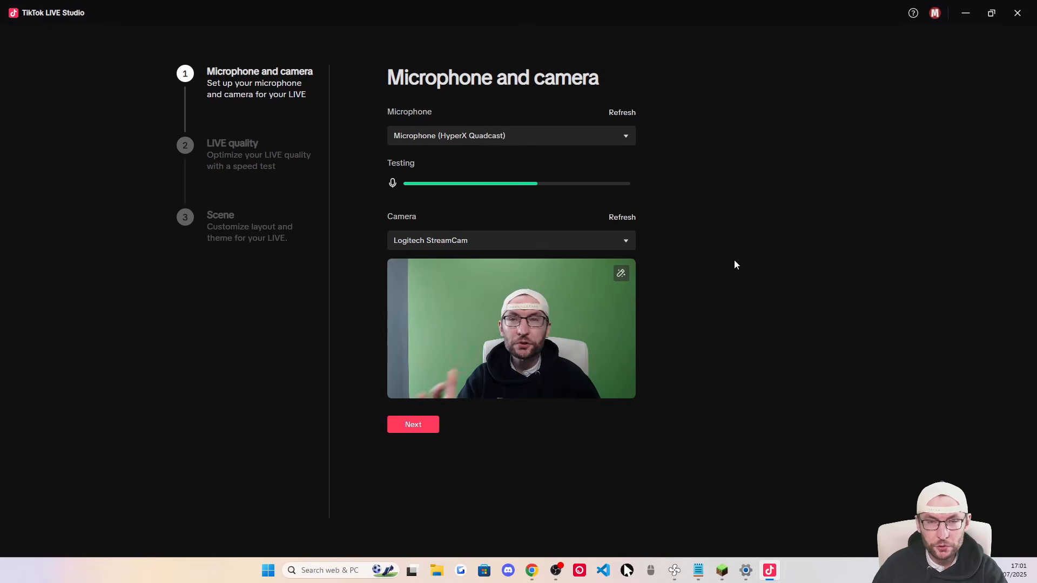
left_click(413, 425)
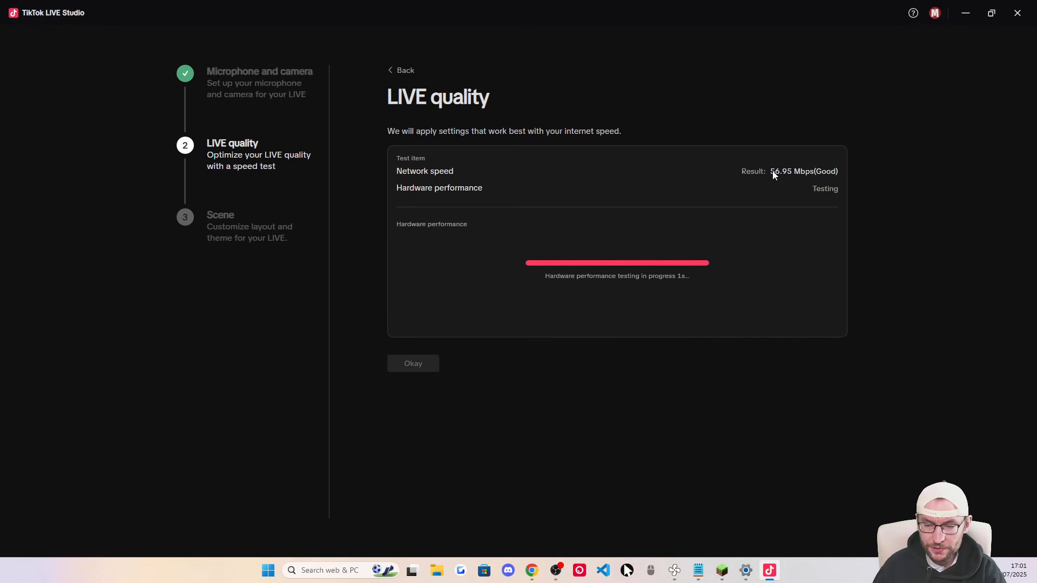
Check the 1080p upload speed requirement in the Notepad notes, and return to the LIVE Studio speed test
left_click(698, 571)
left_click_drag(177, 242, 307, 231)
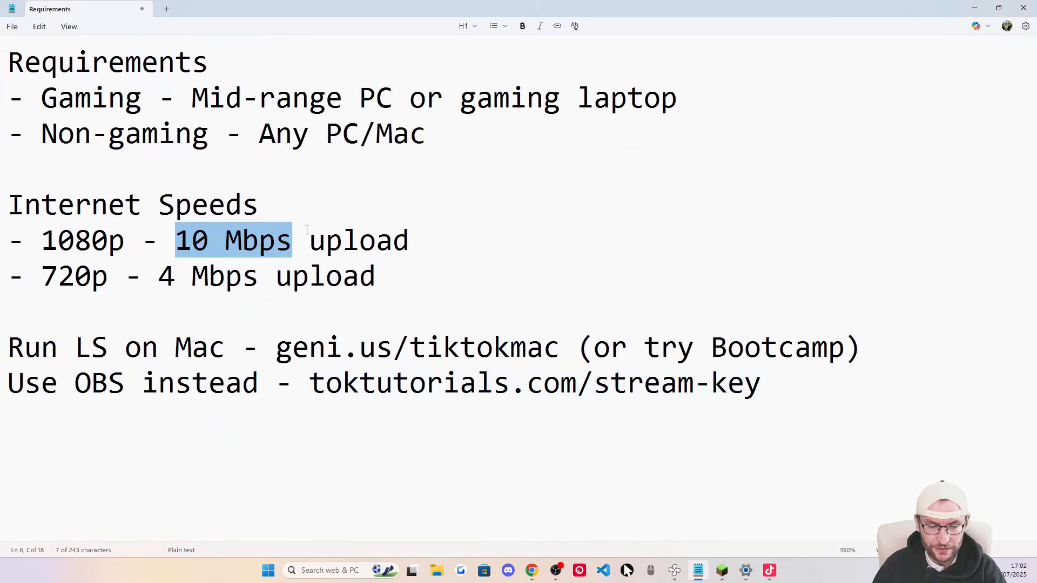
left_click(974, 7)
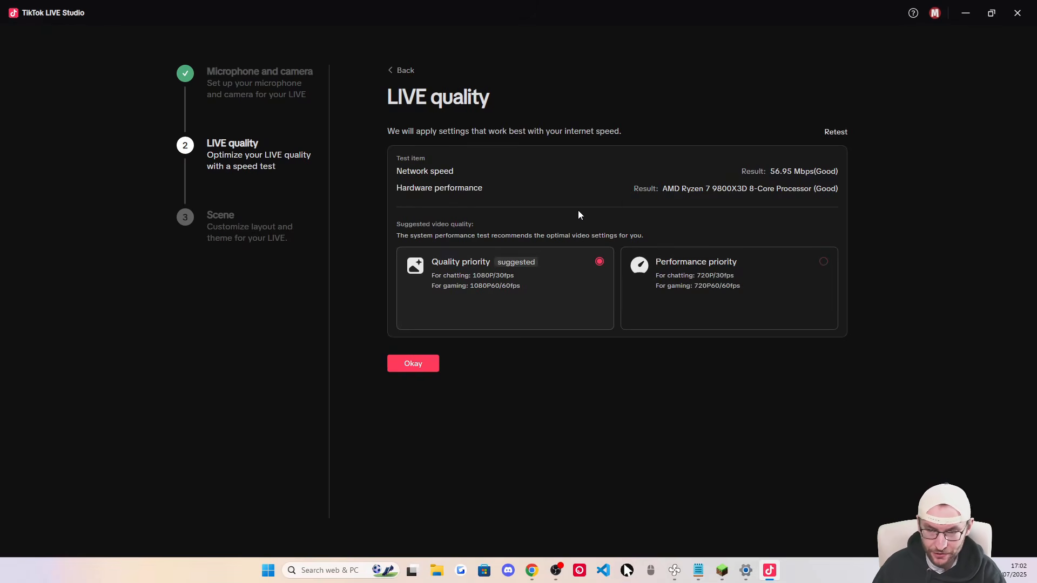
Accept the Quality priority profile, check the video quality and encoder choices, and continue with Automatic quality and the NVIDIA H265 encoder
left_click(421, 364)
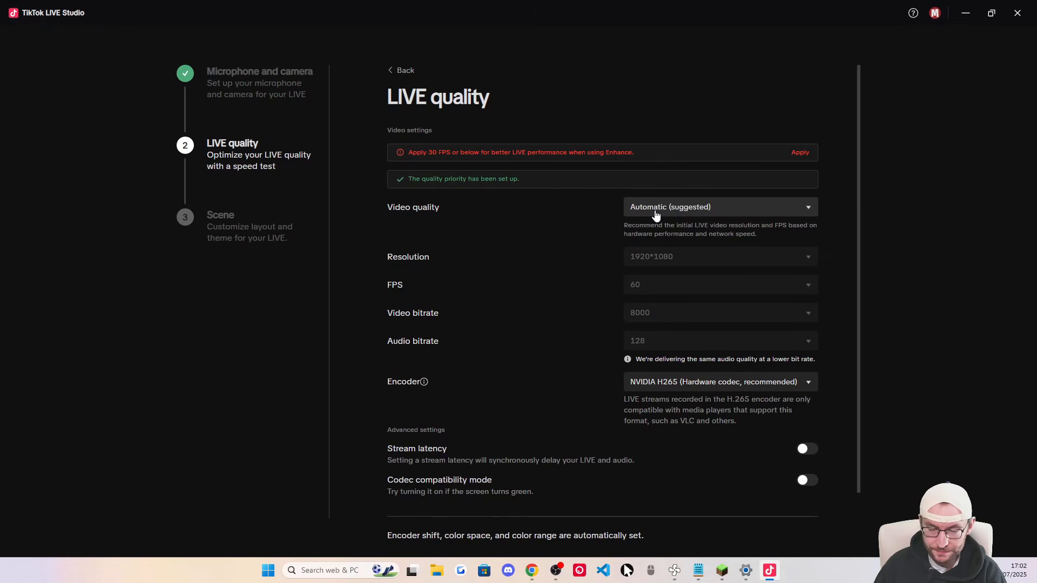
left_click(653, 213)
left_click(558, 223)
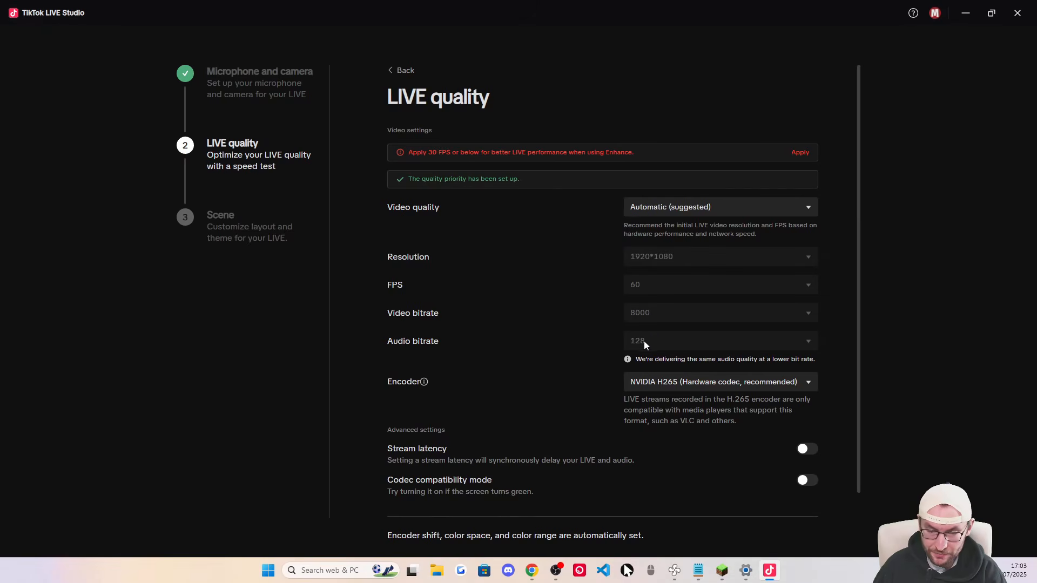
left_click(670, 382)
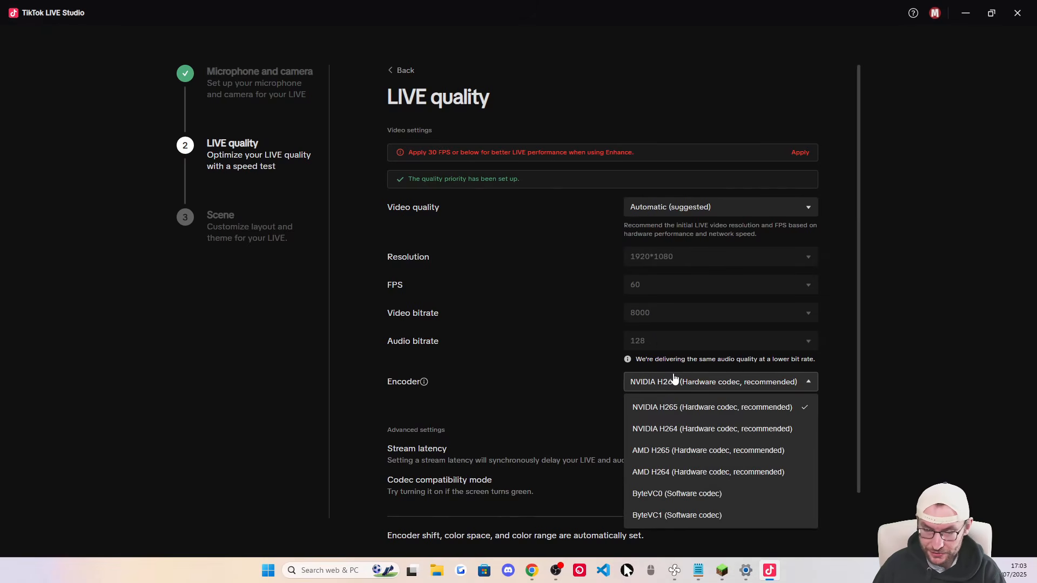
left_click(557, 372)
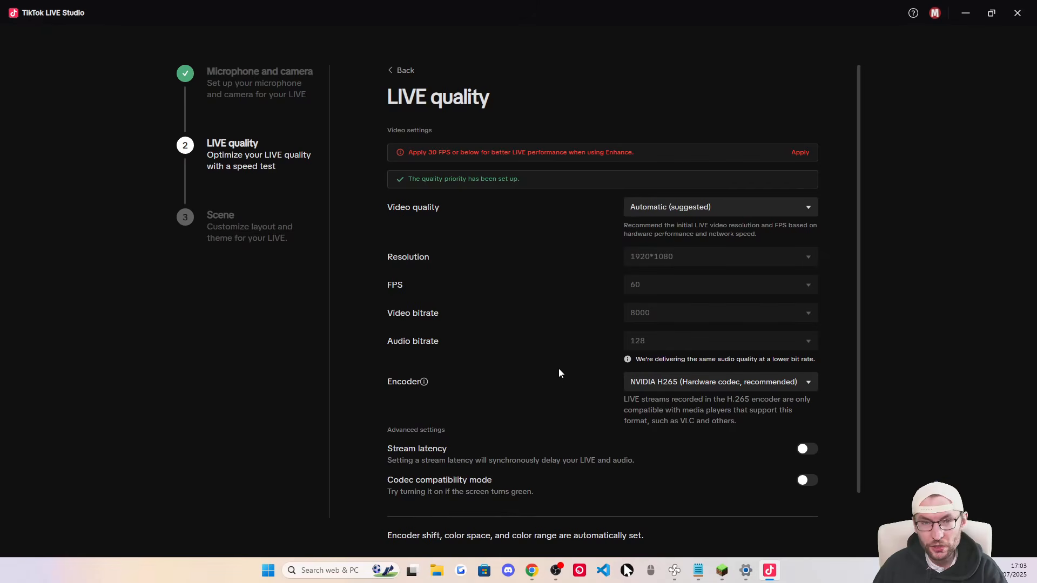
scroll(562, 364, "down", 2)
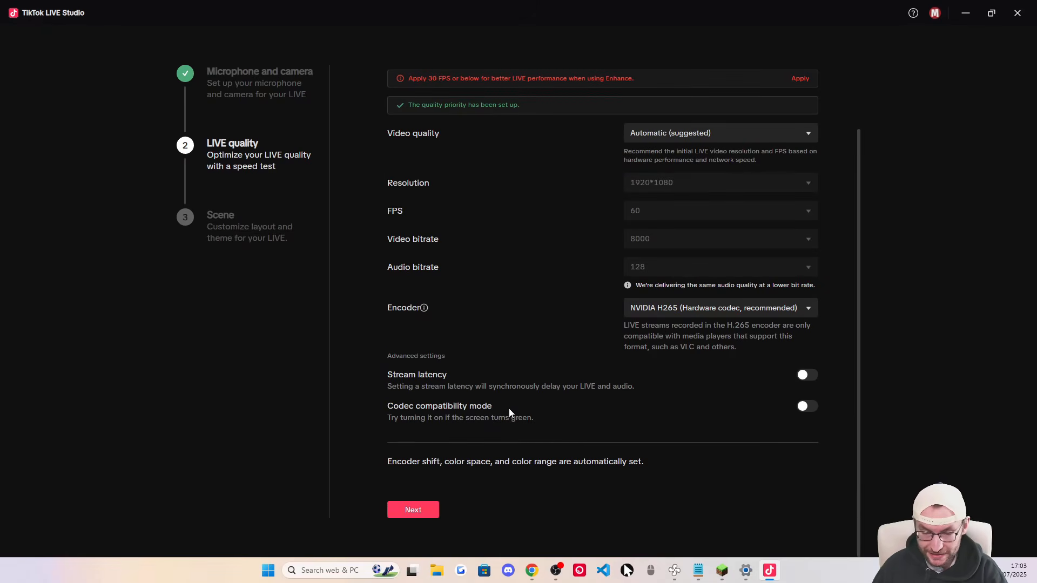
left_click(413, 508)
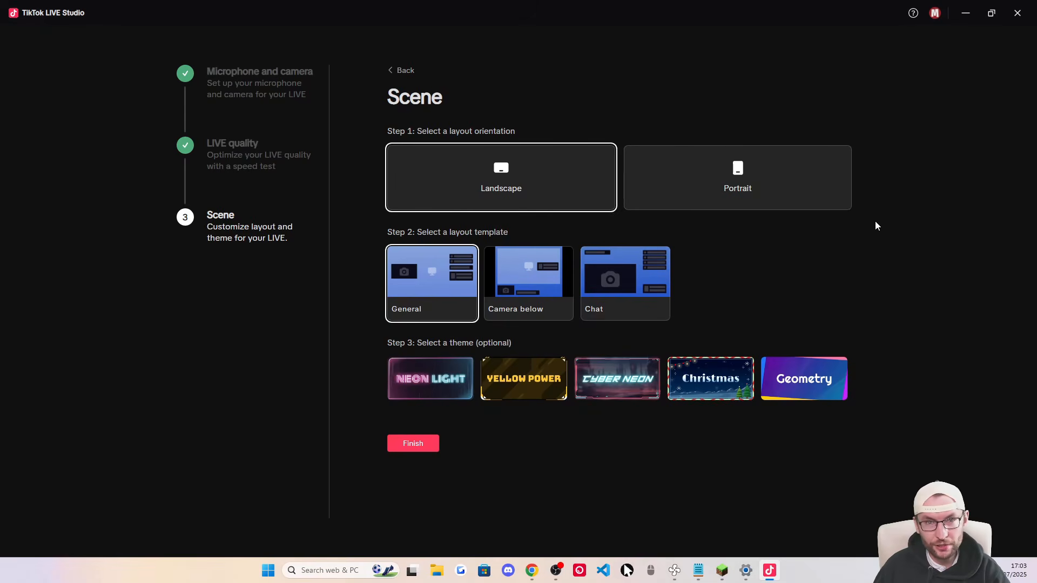
Choose the Portrait orientation with the Fill to screen template for the scene, and finish the setup without a theme
left_click(688, 190)
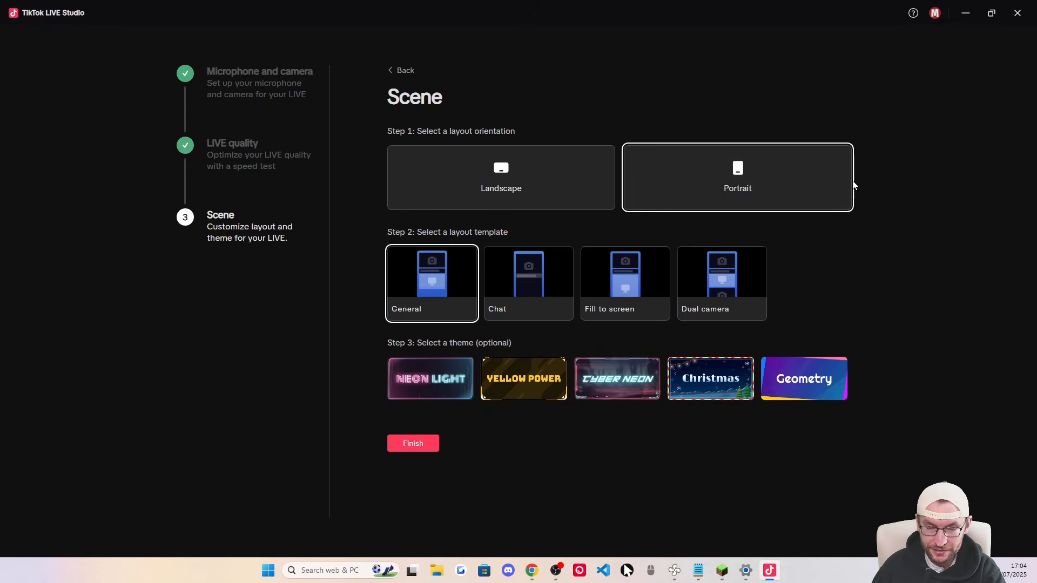
left_click(620, 289)
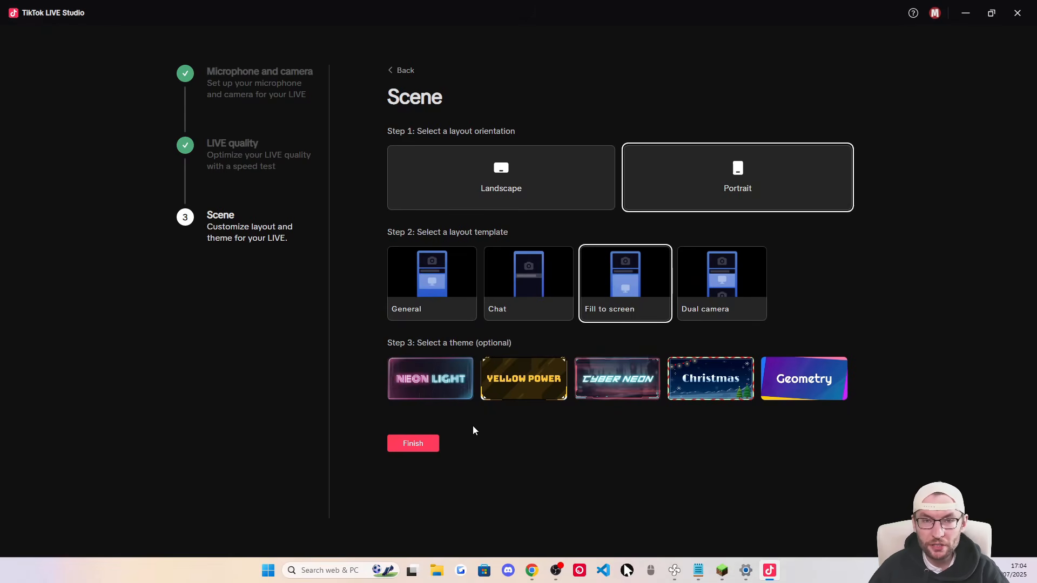
left_click(434, 452)
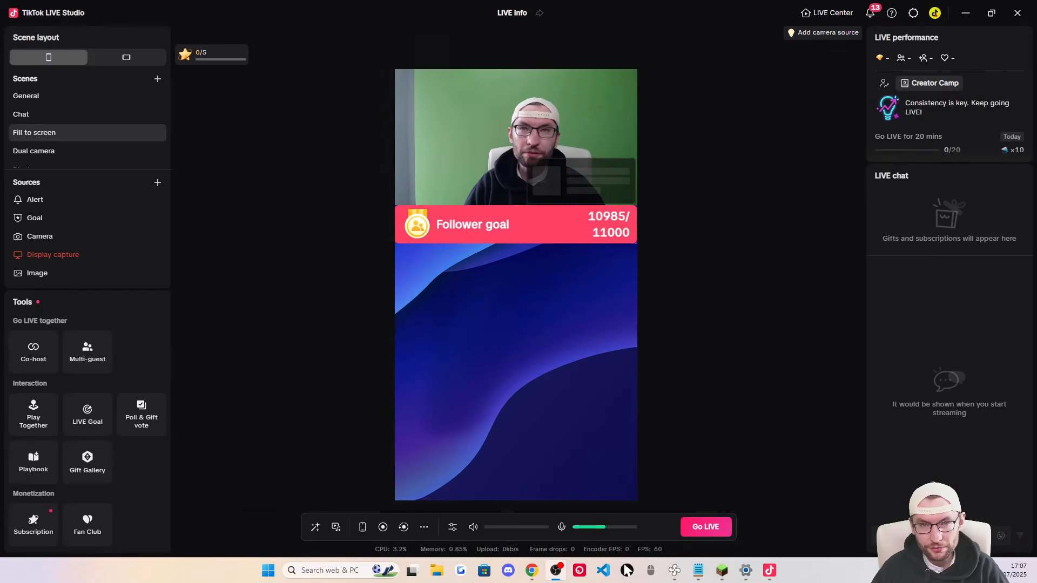
Set the primary microphone's noise suppression to Medium in its general settings and save the change
left_click(266, 377)
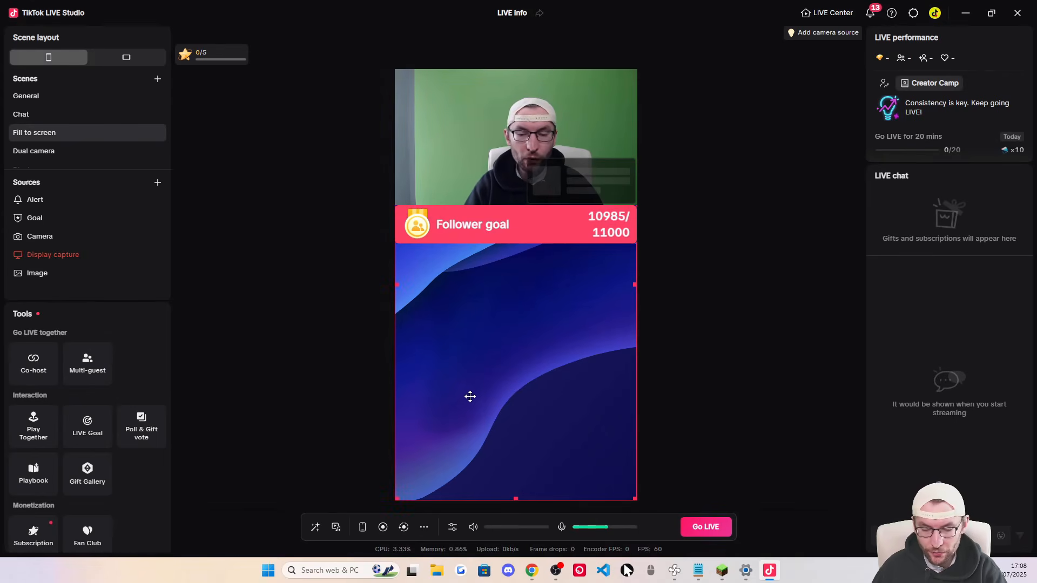
left_click(453, 534)
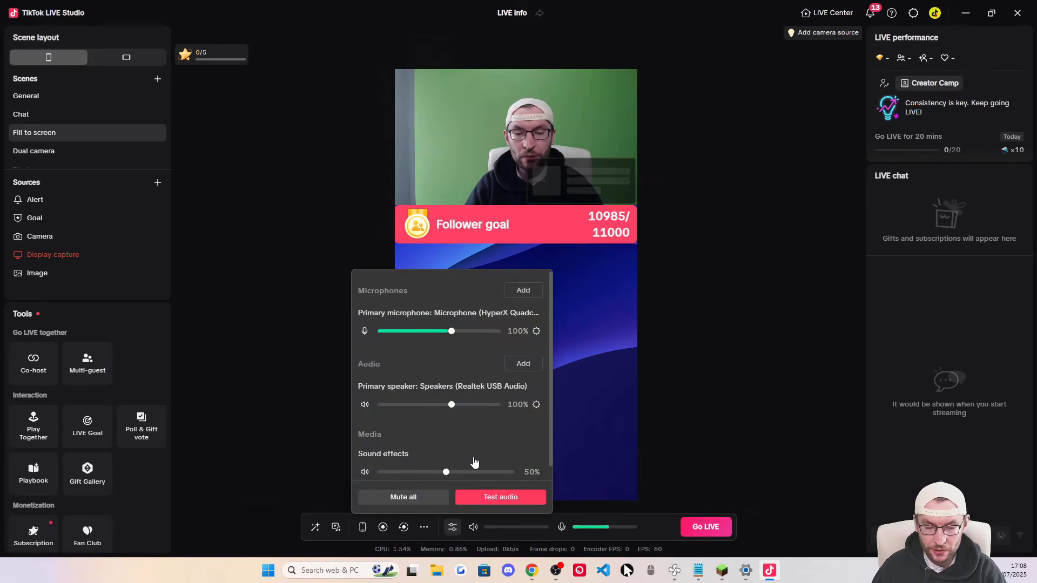
left_click(536, 332)
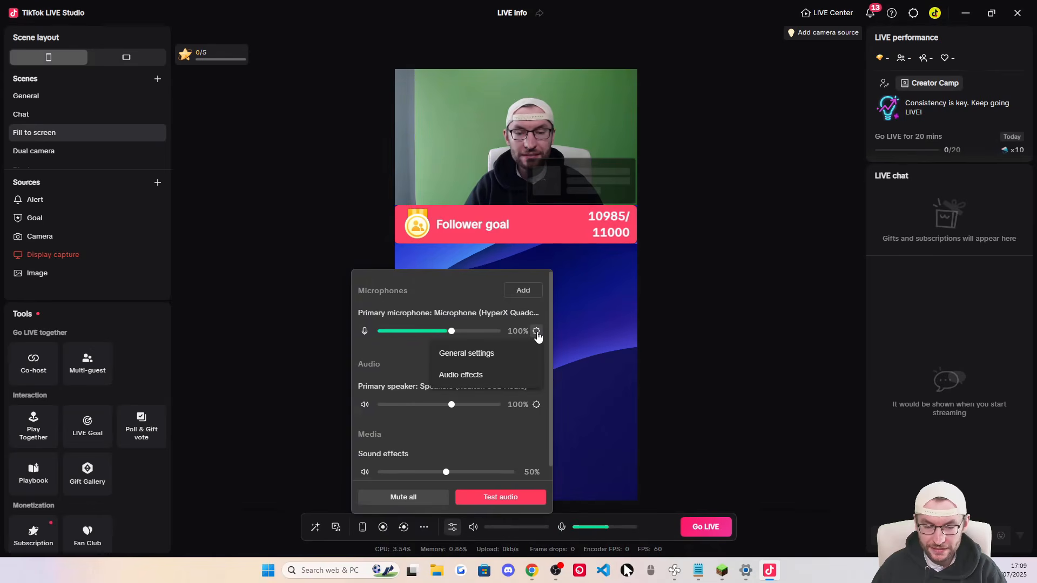
left_click(488, 354)
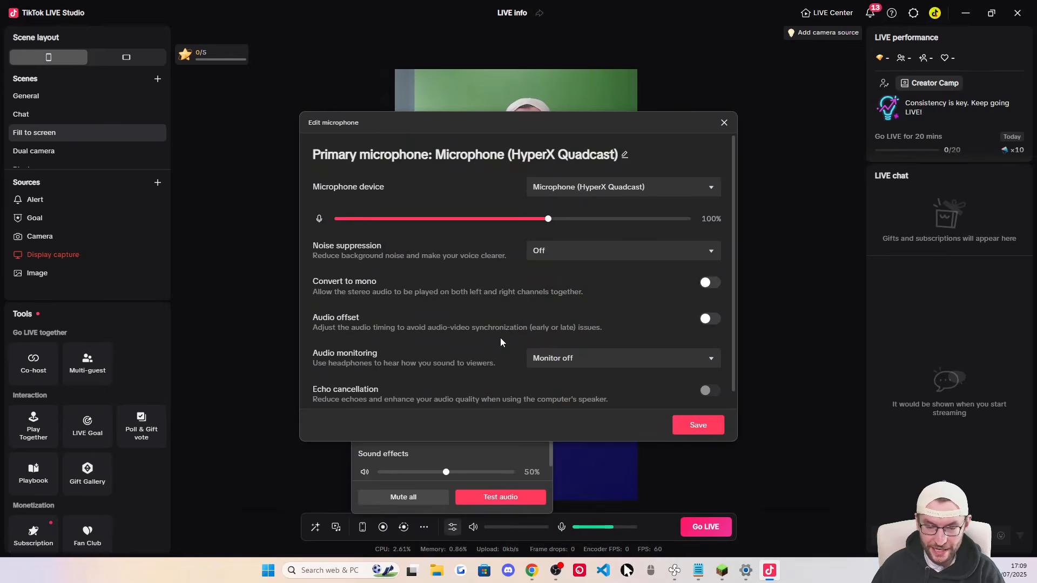
left_click(562, 252)
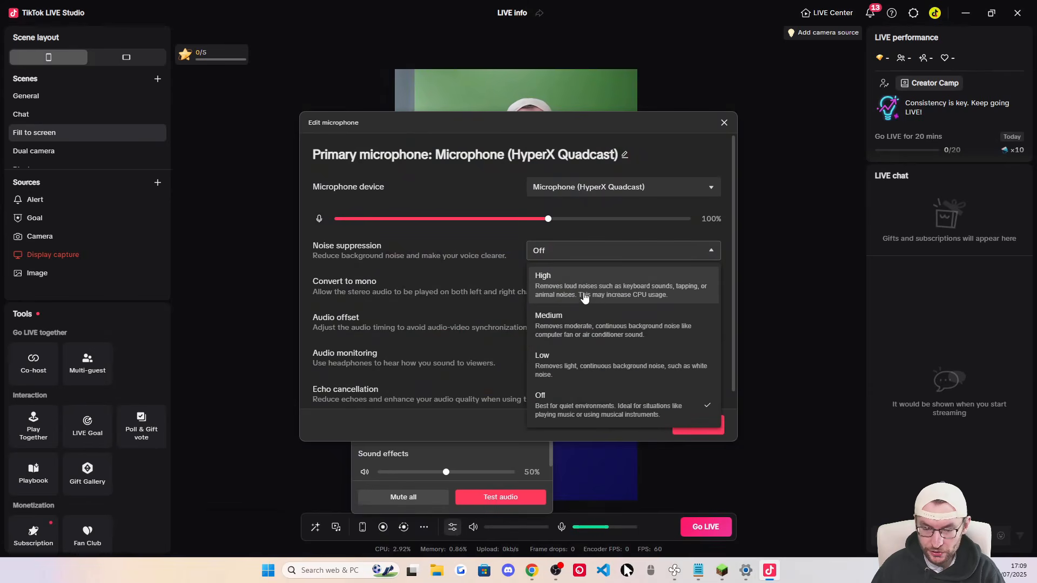
left_click(598, 325)
scroll(540, 286, "down", 1)
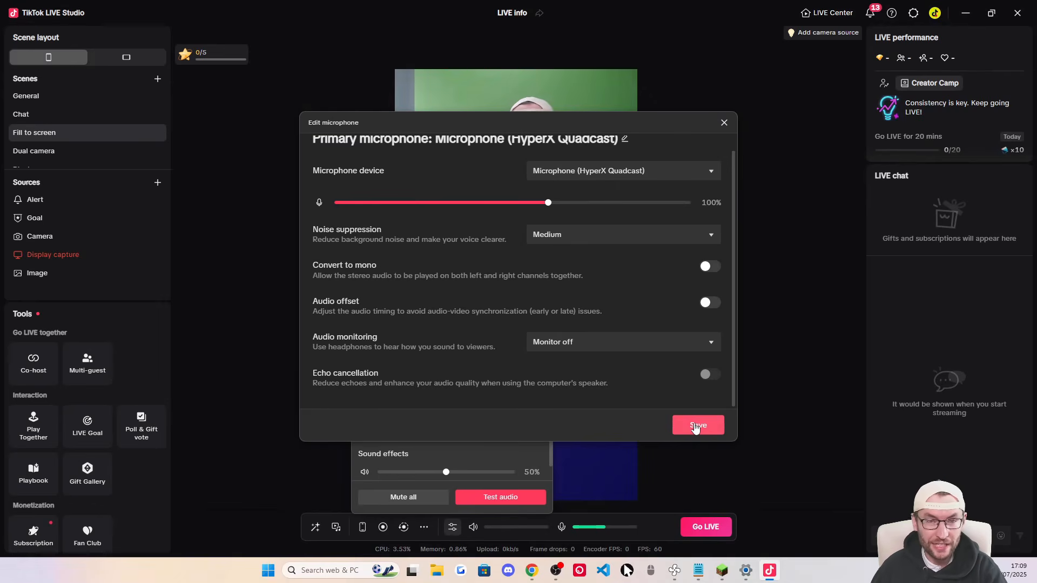
left_click(697, 426)
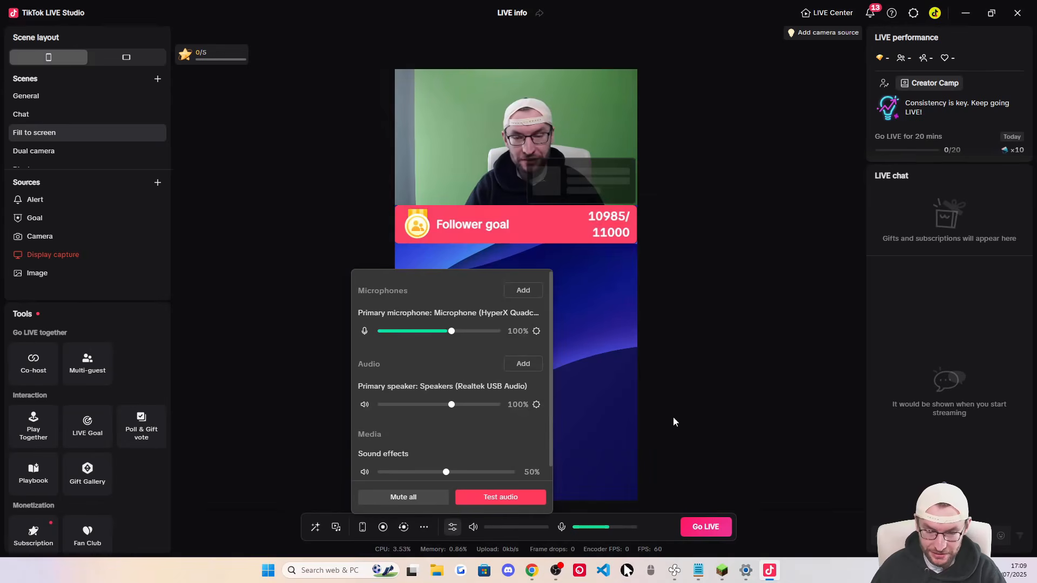
Set the primary speaker's audio source to Speakers (HyperX Cloud II Wireless), keep the matching audio name, and save the changes
left_click(537, 407)
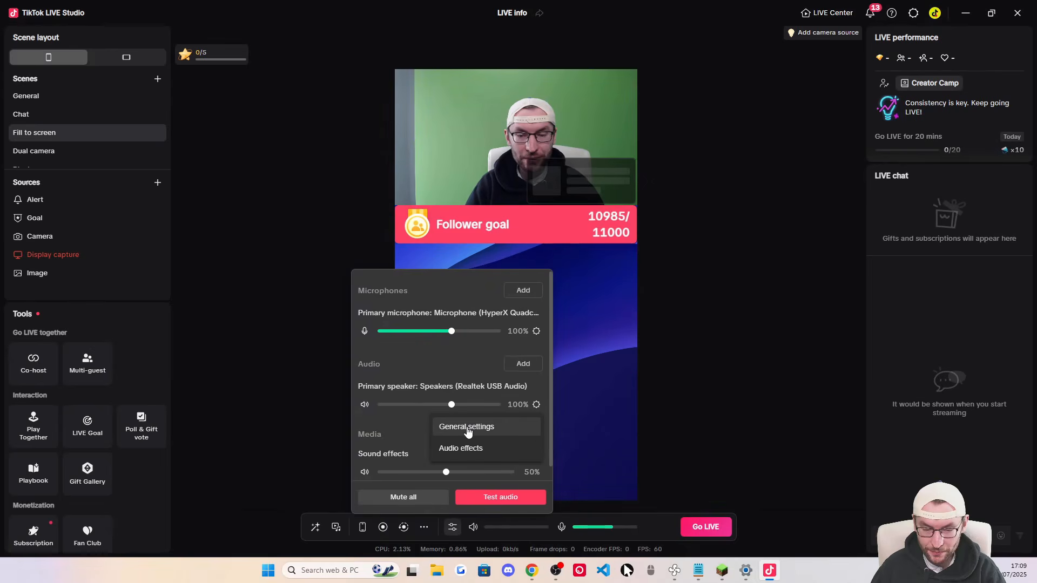
left_click(468, 428)
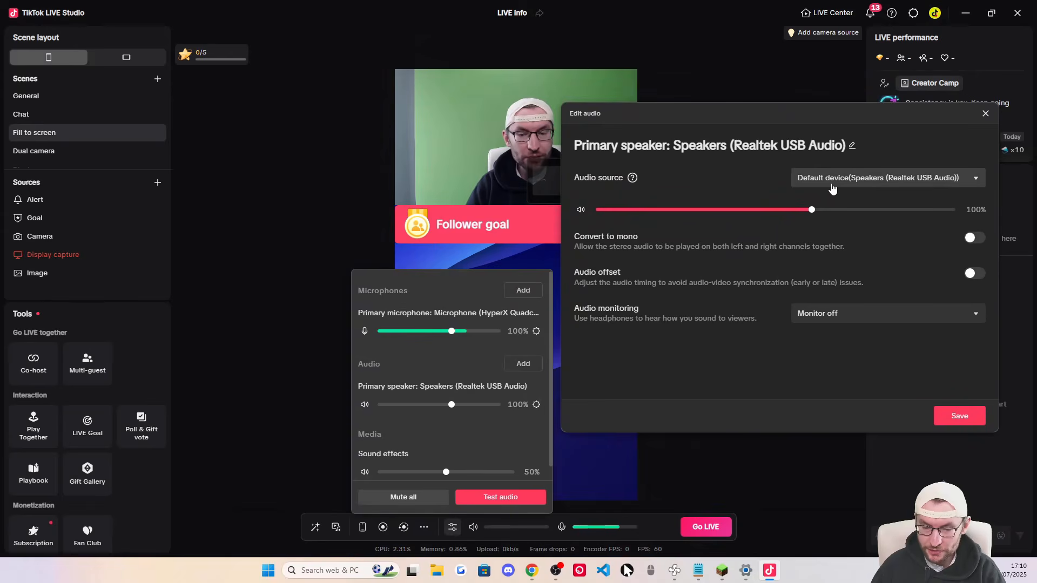
left_click(832, 186)
left_click(854, 249)
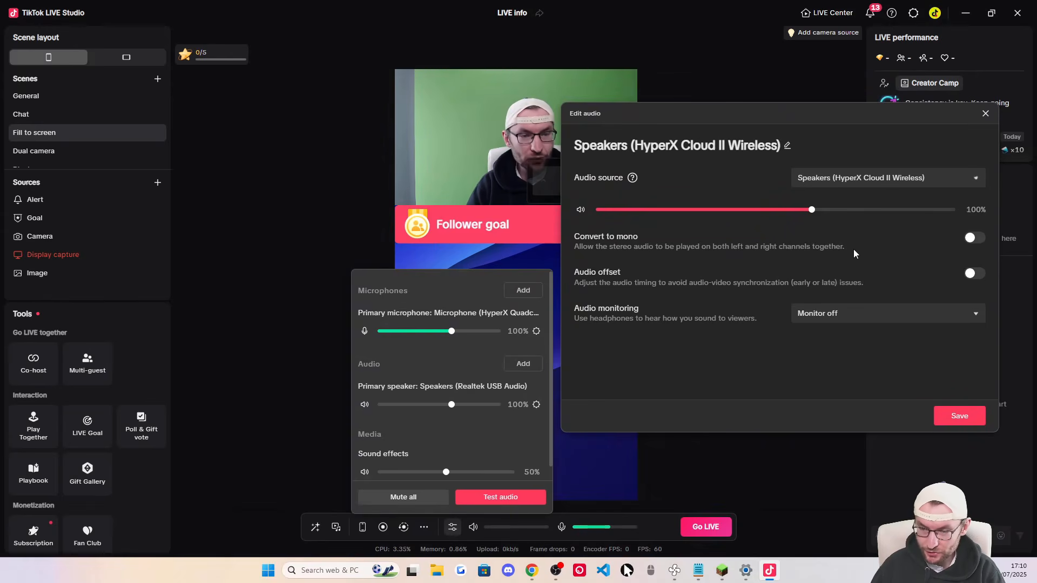
left_click(787, 146)
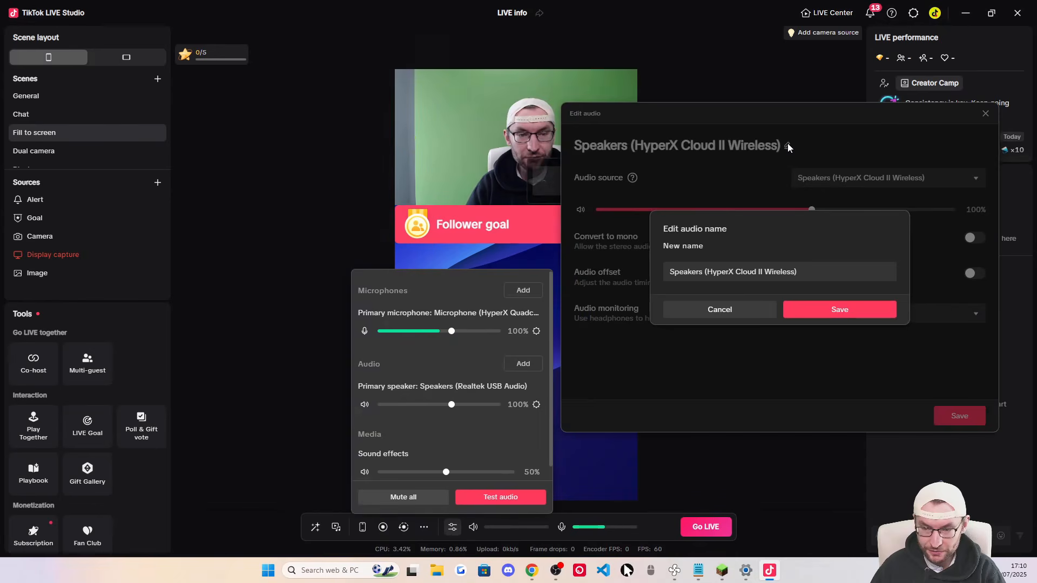
left_click(850, 317)
left_click(959, 416)
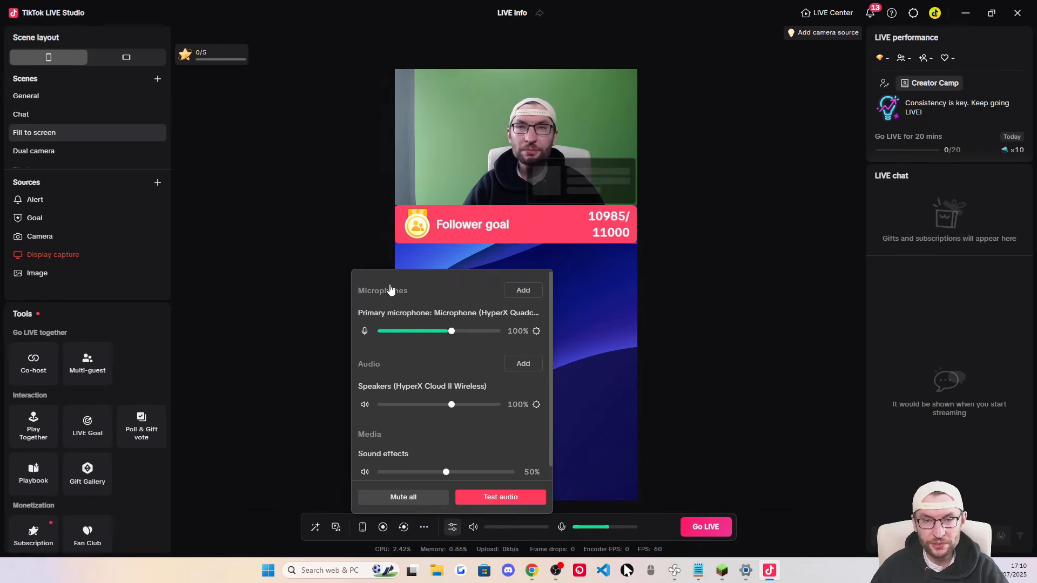
Close the audio mixer and enlarge the Sources and Scenes lists by resizing their dividers
left_click(65, 318)
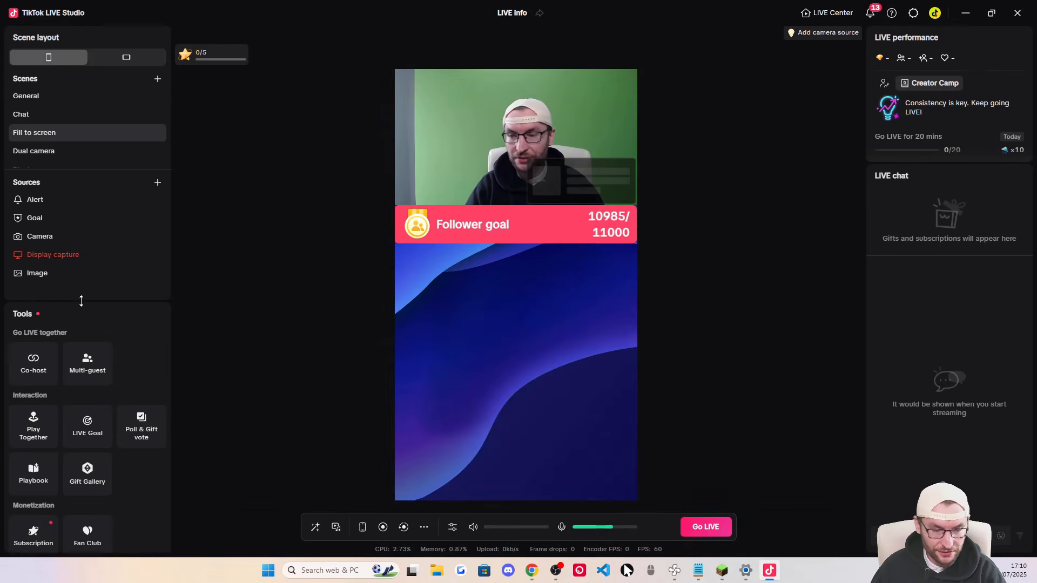
left_click_drag(81, 300, 78, 456)
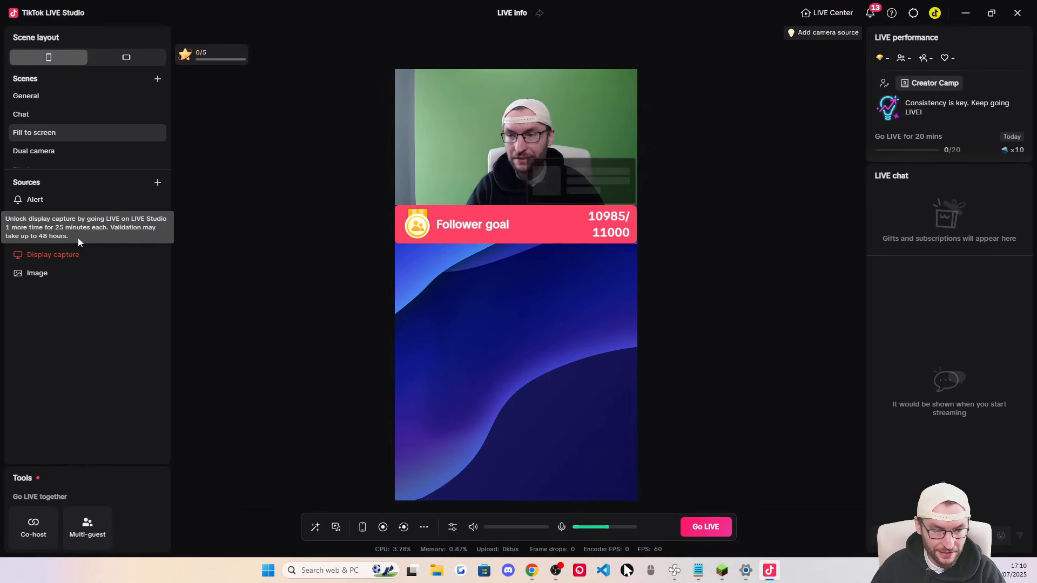
left_click_drag(64, 172, 62, 220)
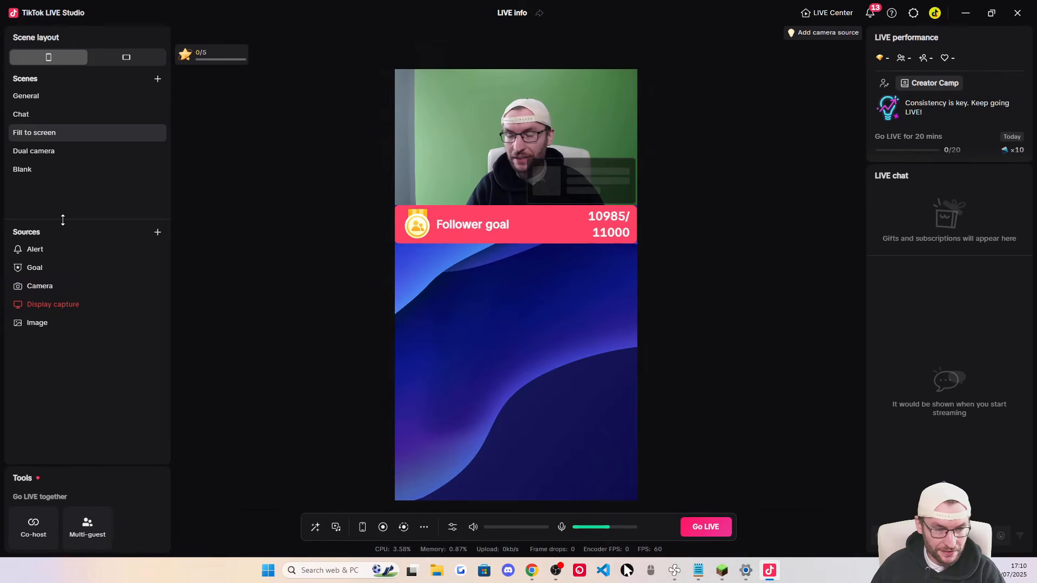
Delete the Dual camera, Fill to screen, Chat and General scenes from the portrait layout
right_click(38, 153)
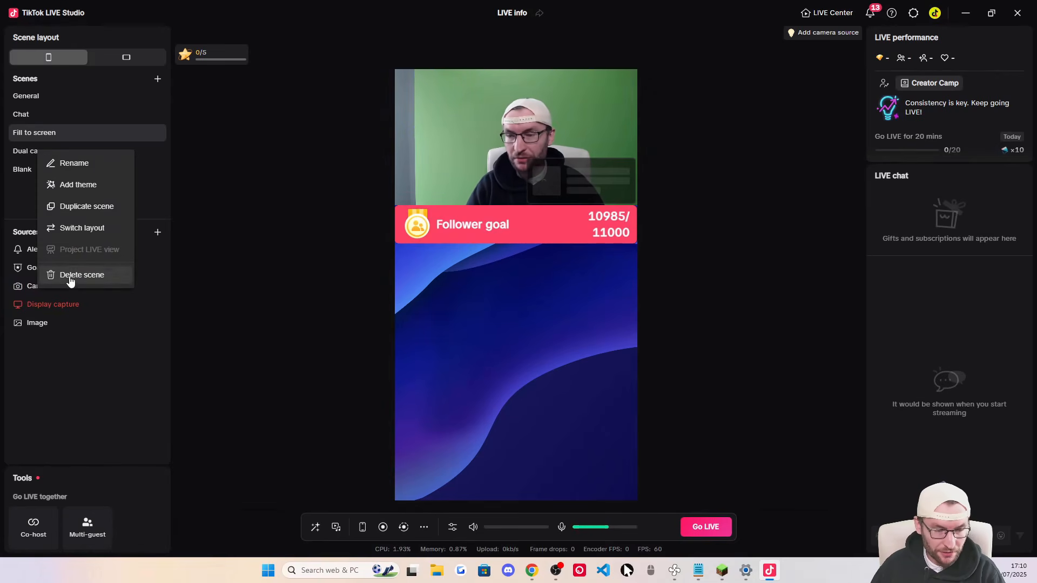
left_click(72, 276)
left_click(551, 310)
right_click(35, 133)
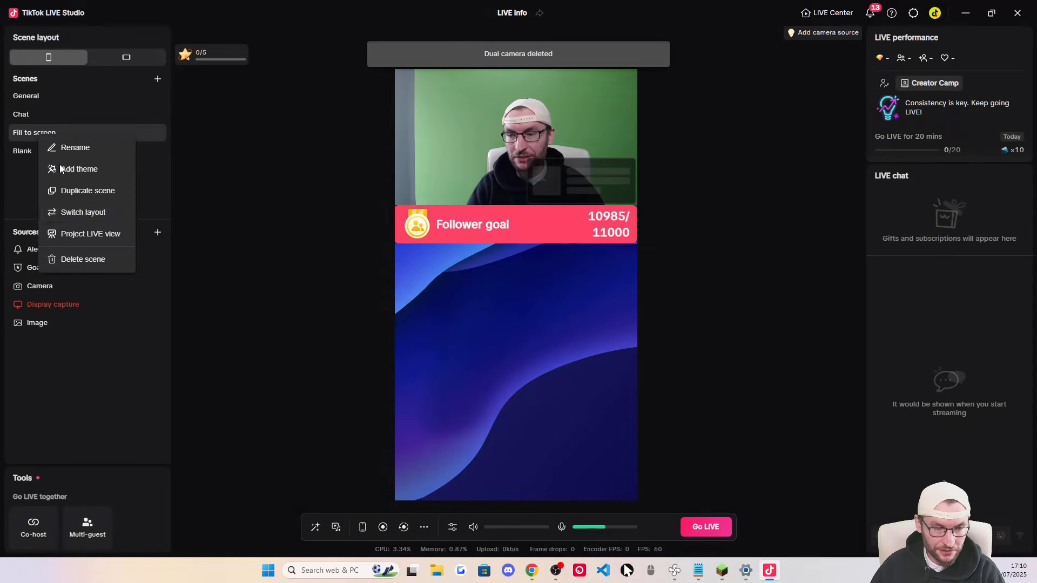
left_click(77, 260)
left_click(579, 319)
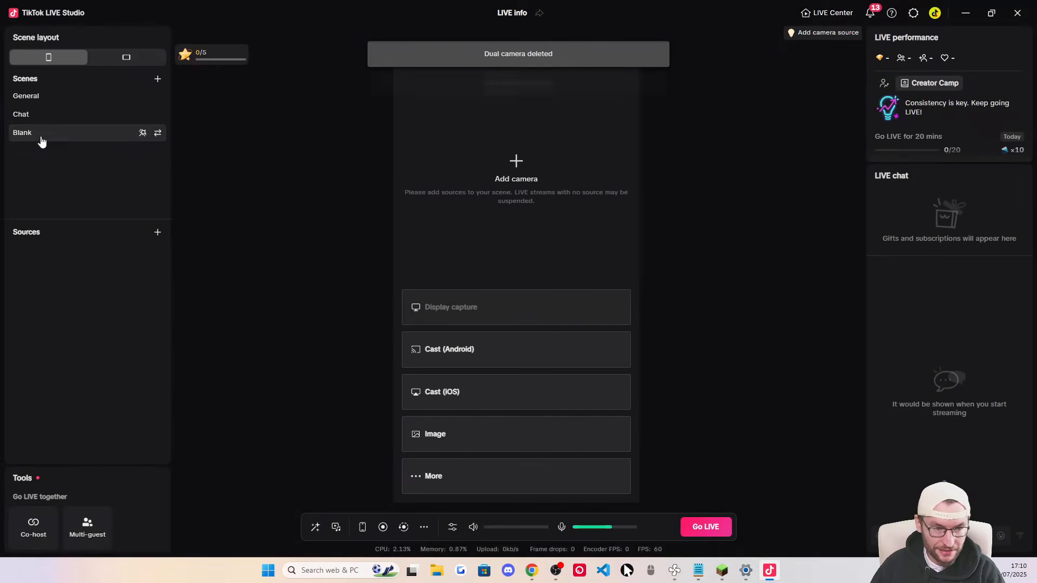
right_click(45, 117)
left_click(78, 242)
left_click(589, 307)
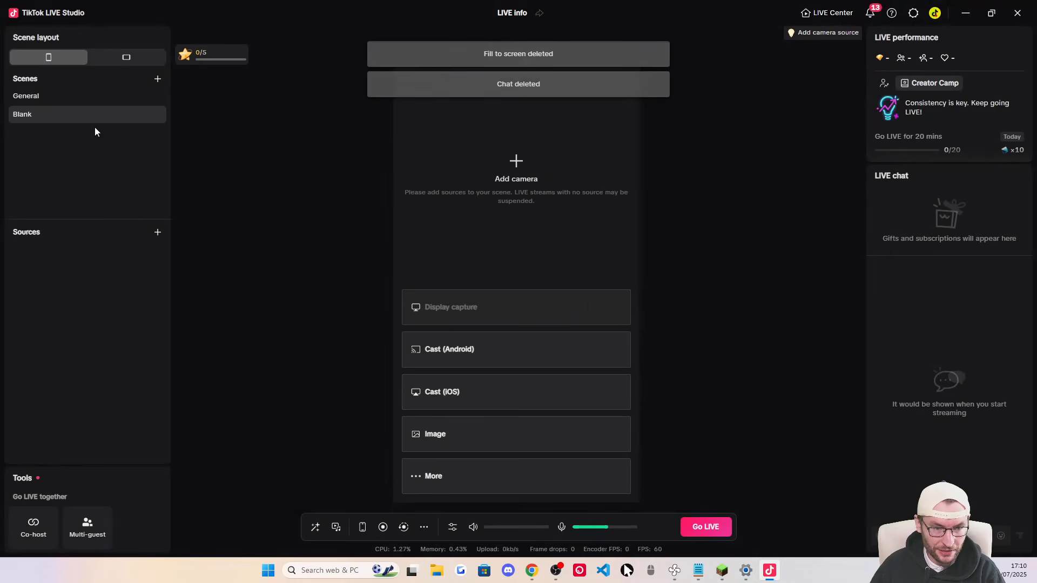
right_click(49, 98)
left_click(86, 228)
left_click(556, 308)
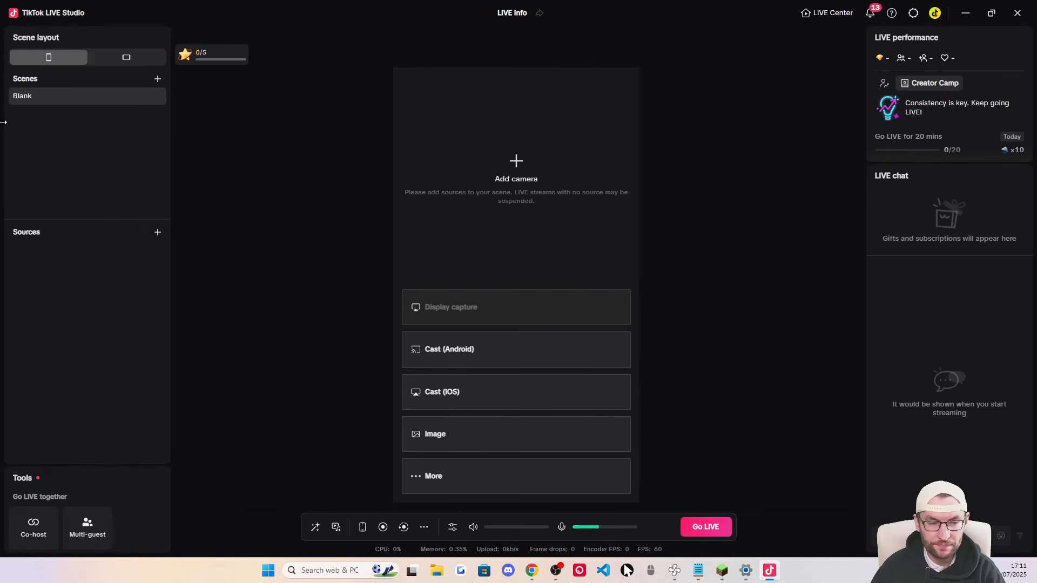
Rename the Blank scene as Gaming
right_click(24, 103)
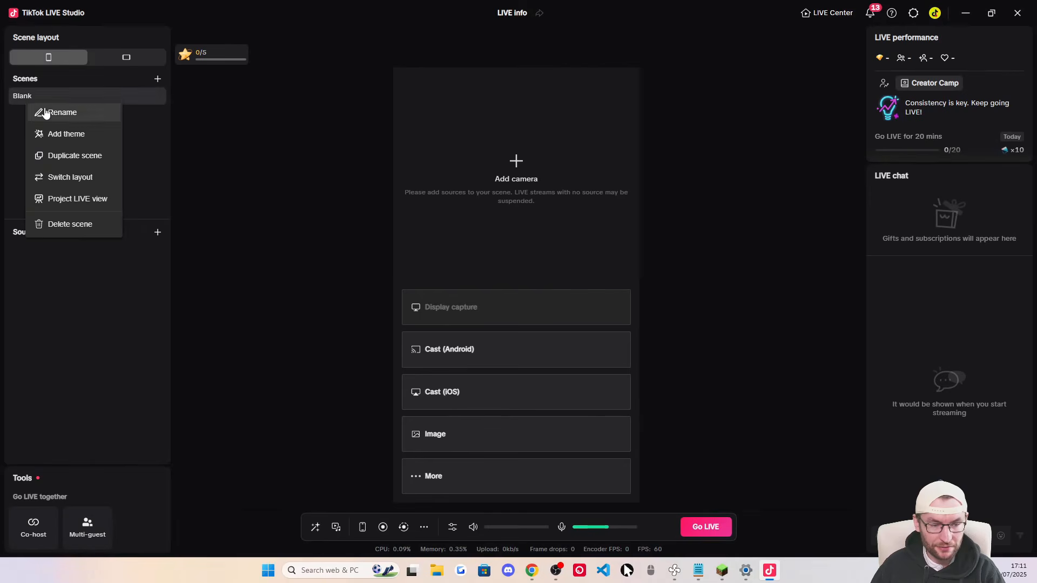
left_click(44, 111)
left_click(157, 96)
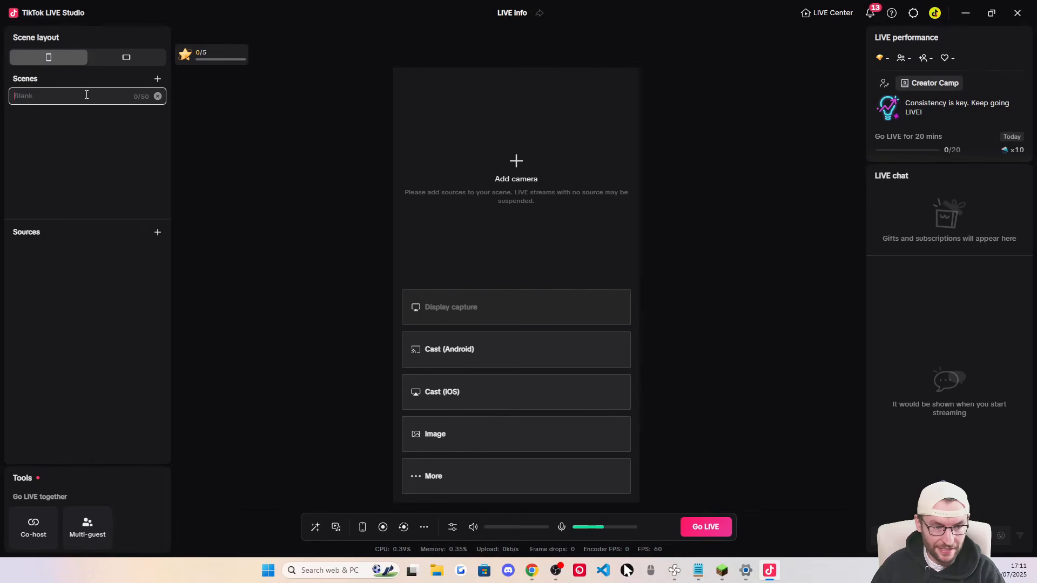
type("Gaming")
key("Return")
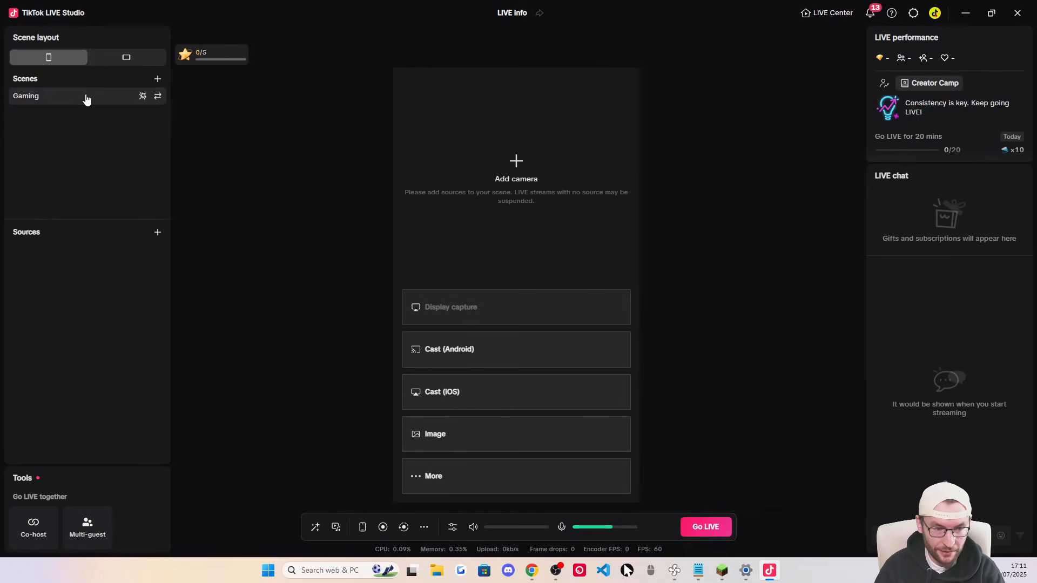
Add a second scene from the Blank template and name it Just Chatting
left_click(158, 81)
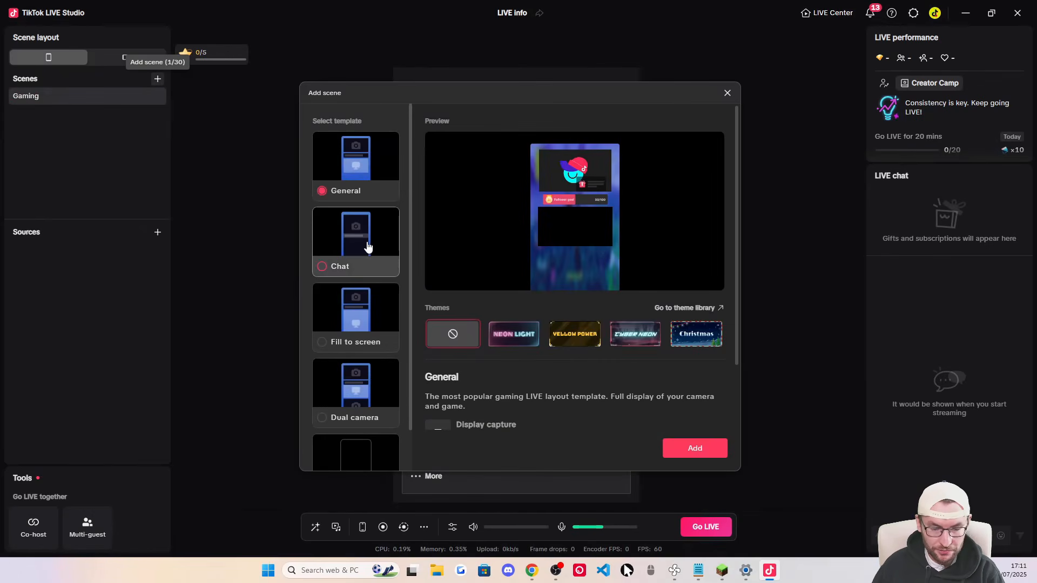
scroll(367, 249, "down", 1)
left_click(346, 427)
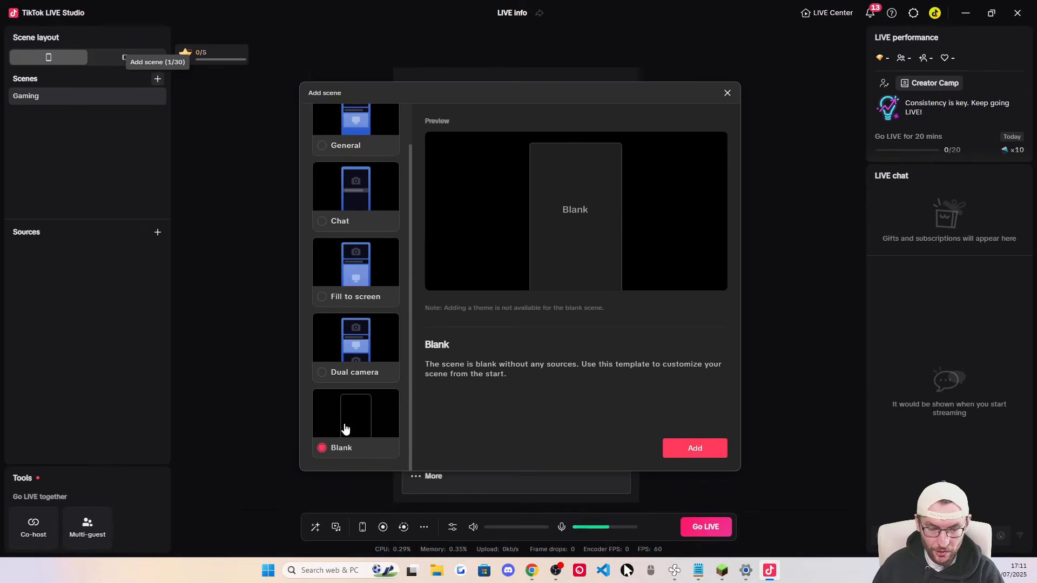
left_click(679, 450)
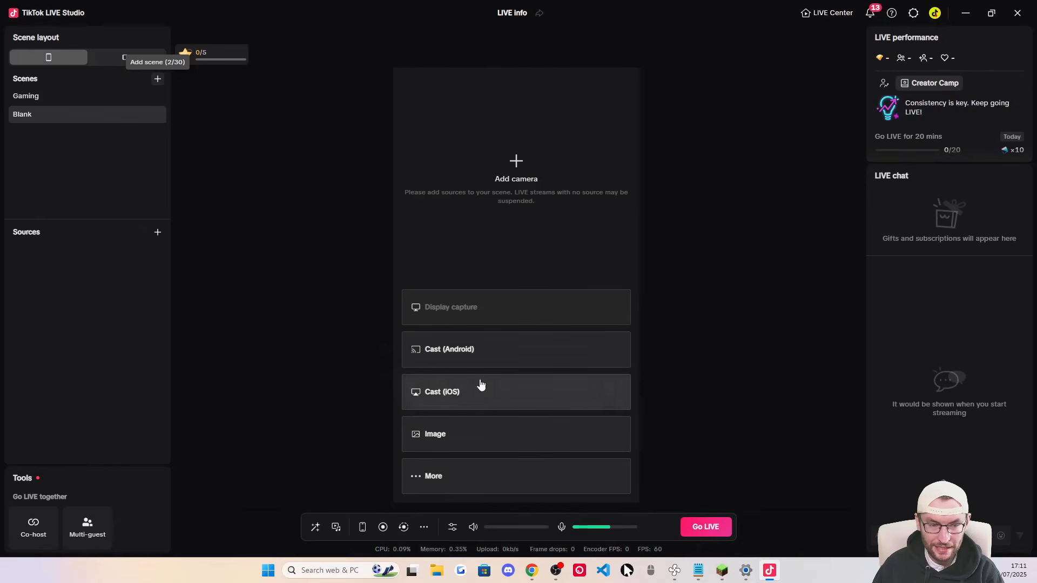
right_click(28, 115)
left_click(47, 129)
left_click(157, 115)
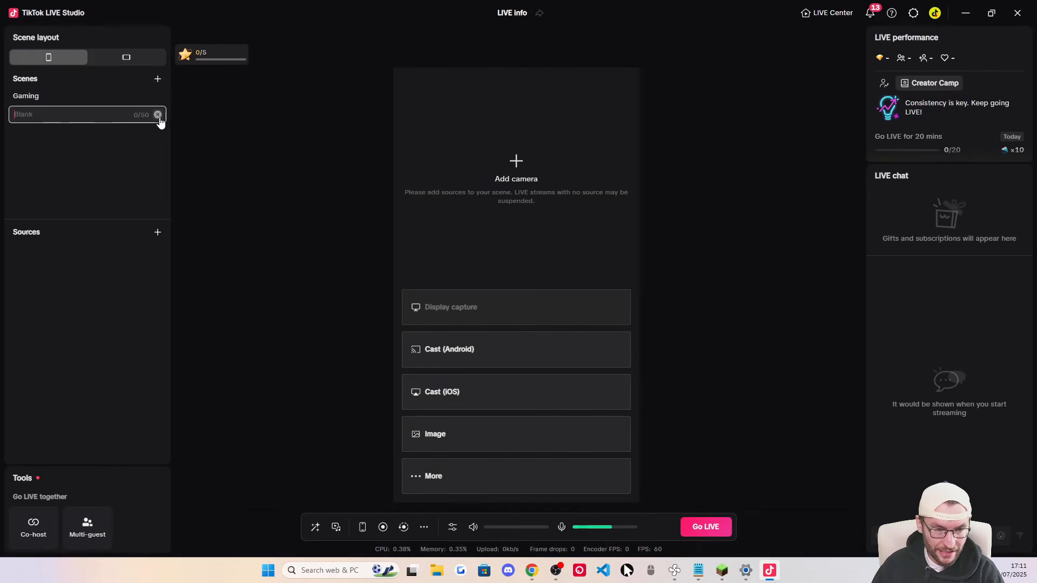
type("Just Chatting")
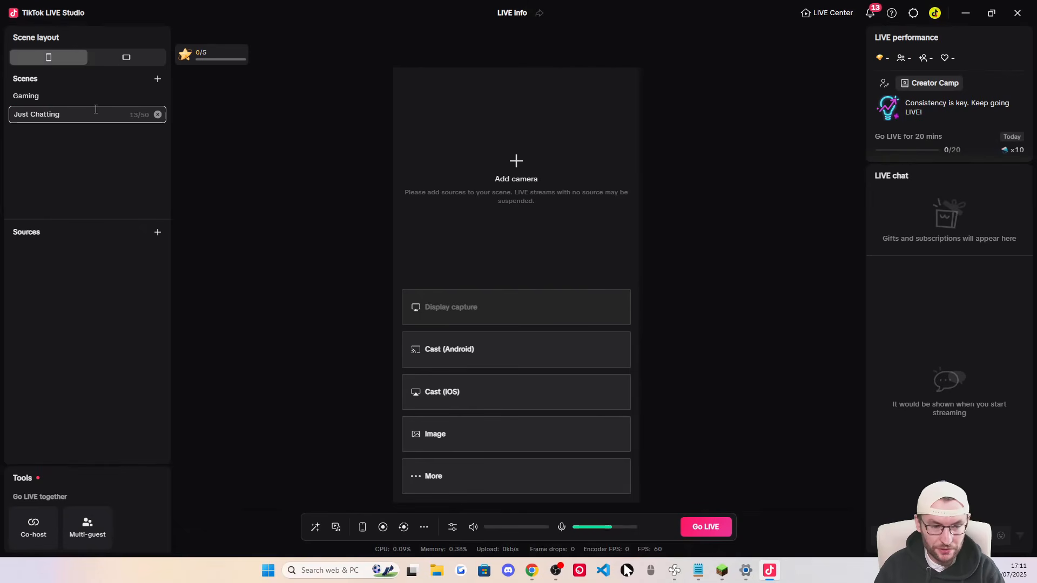
key("Return")
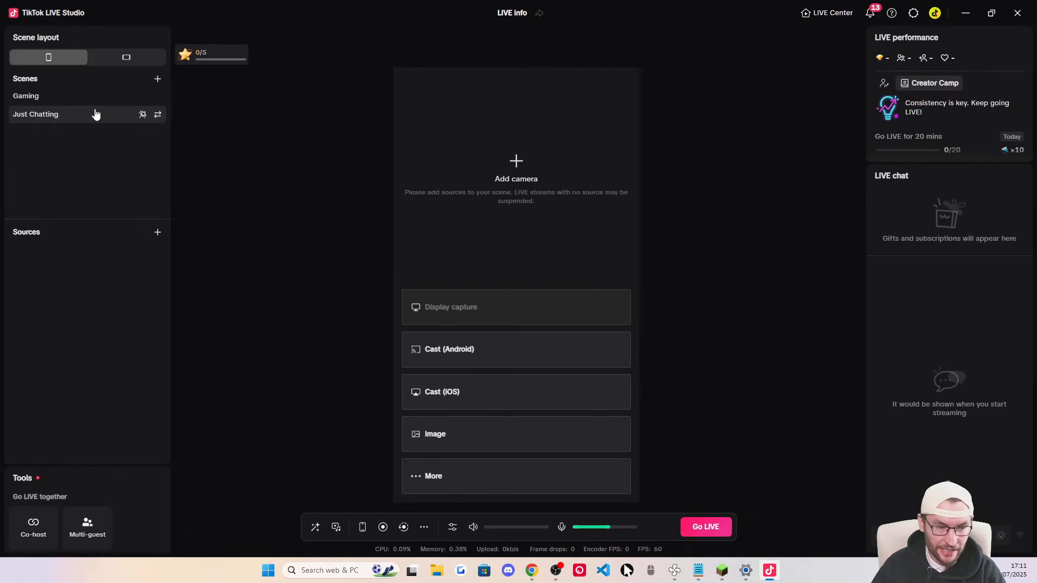
Start adding a Camera source to the Gaming scene, with Logitech StreamCam as the camera
left_click(44, 101)
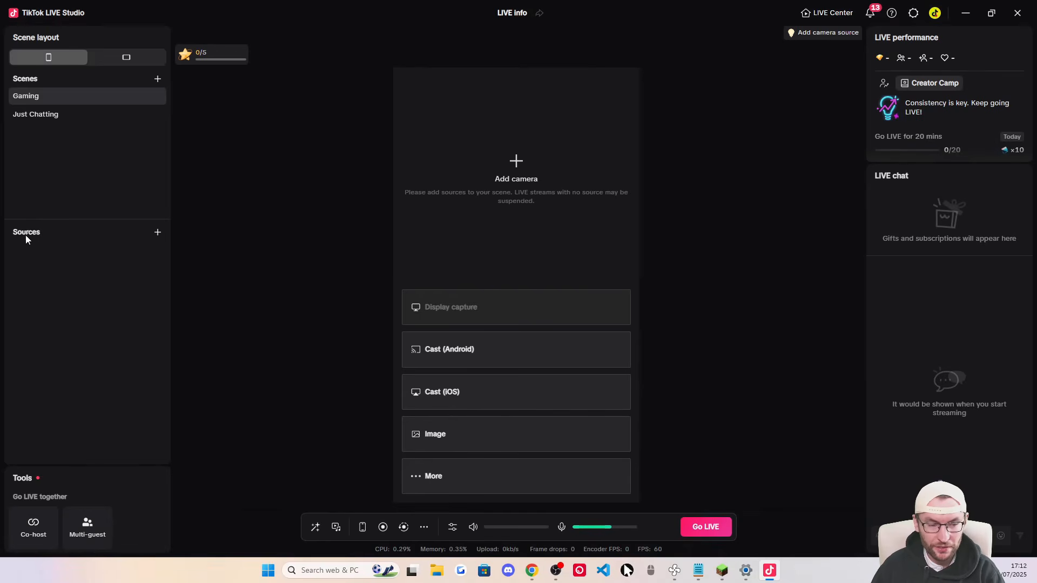
left_click(158, 233)
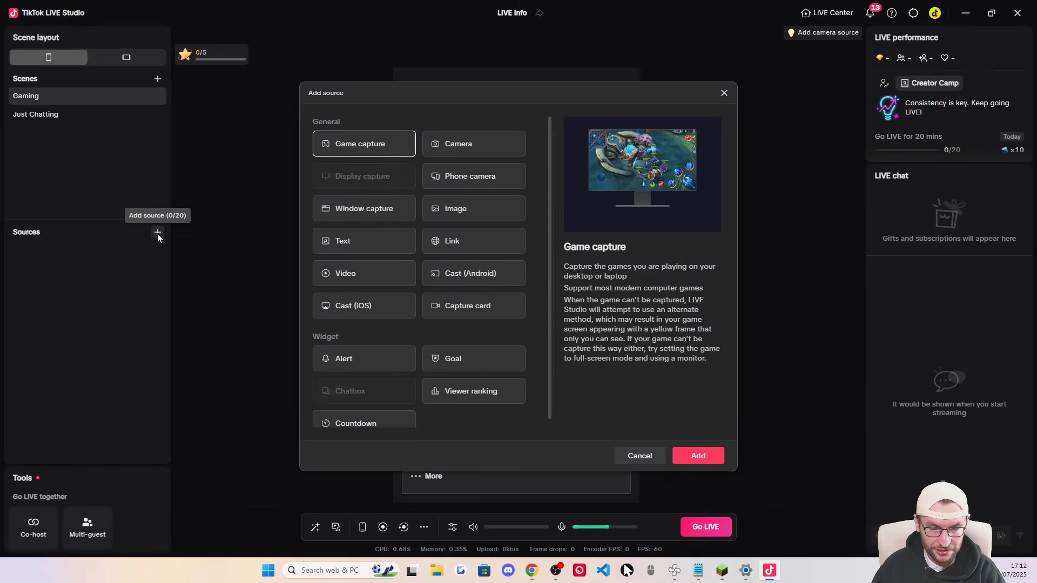
left_click(519, 154)
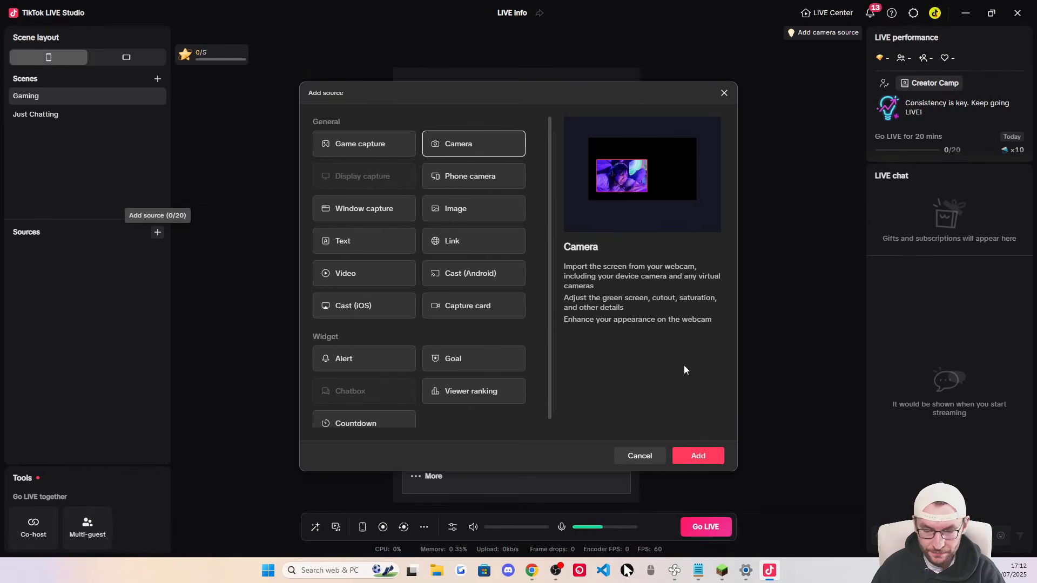
left_click(698, 455)
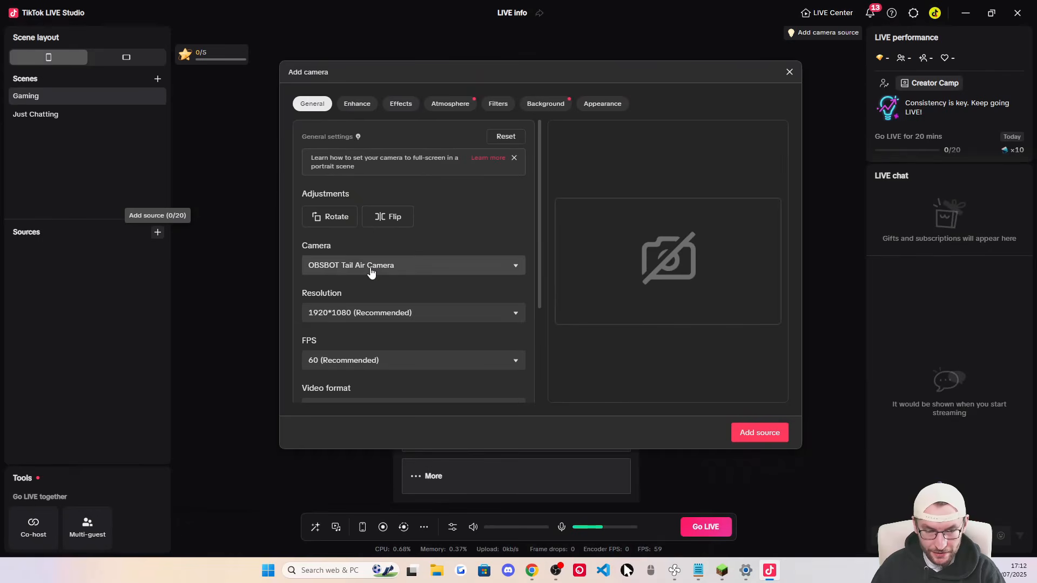
left_click(371, 268)
left_click(356, 313)
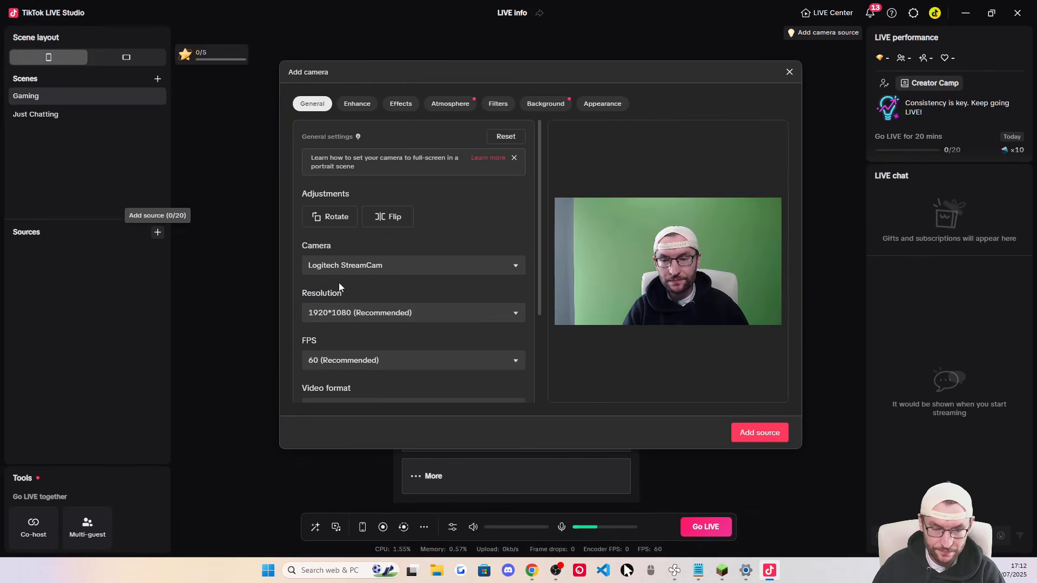
Check the camera's general settings, including the resolution and FPS options, keeping 1920*1080 and 60 FPS
left_click(343, 313)
left_click(296, 174)
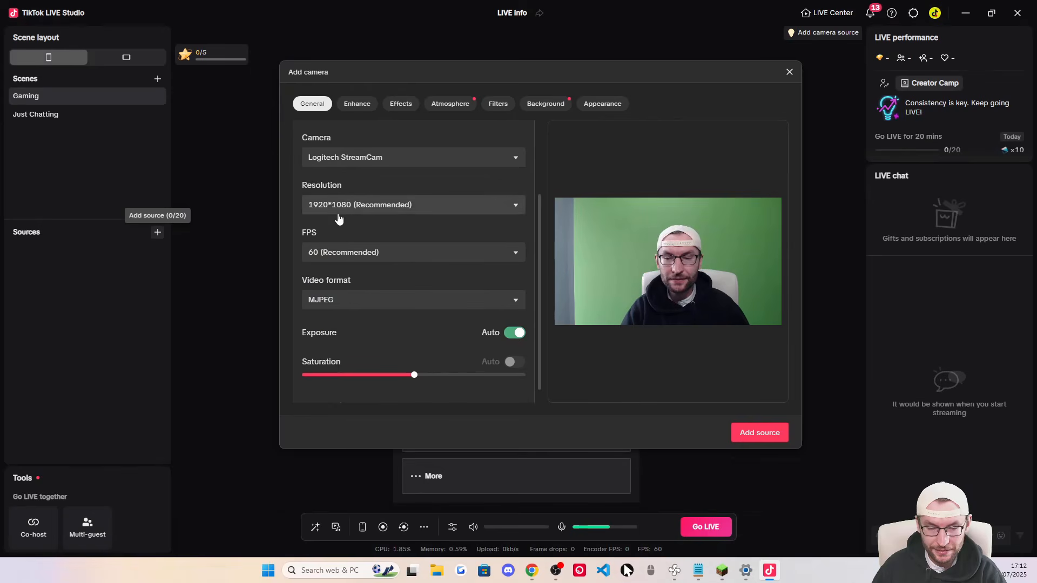
left_click(318, 251)
left_click(303, 222)
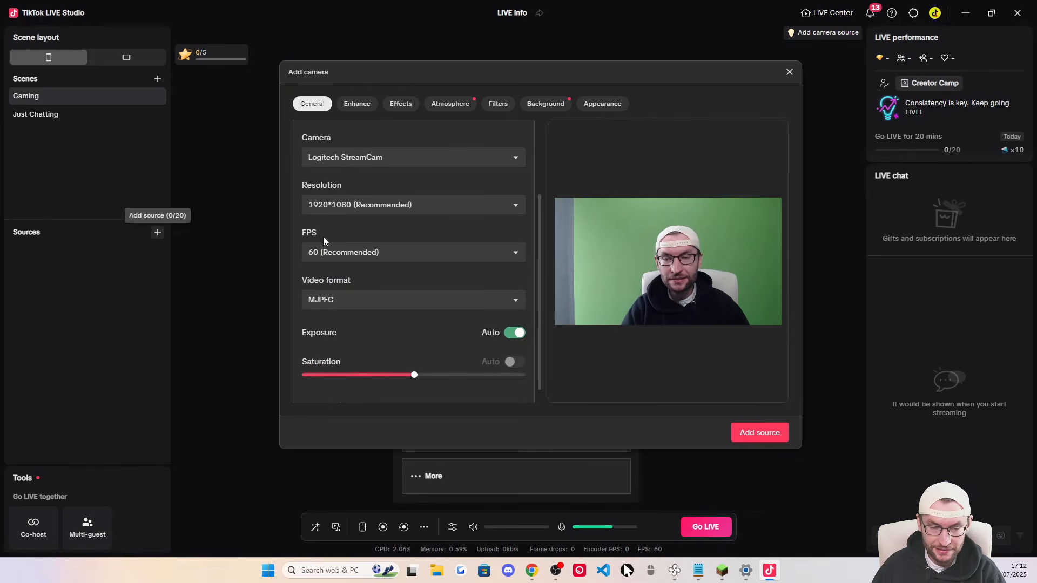
scroll(441, 218, "down", 1)
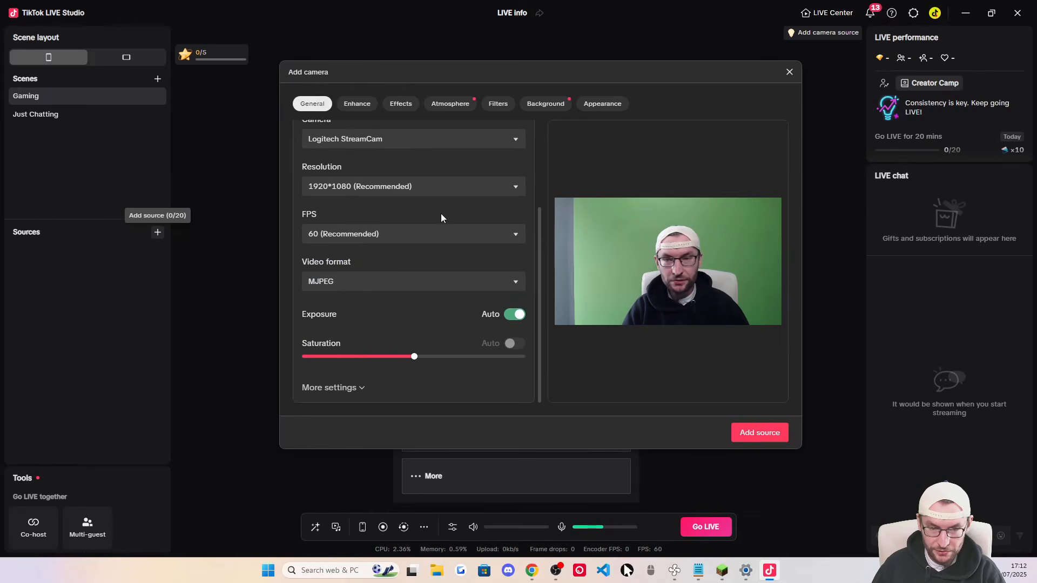
scroll(378, 108, "up", 5)
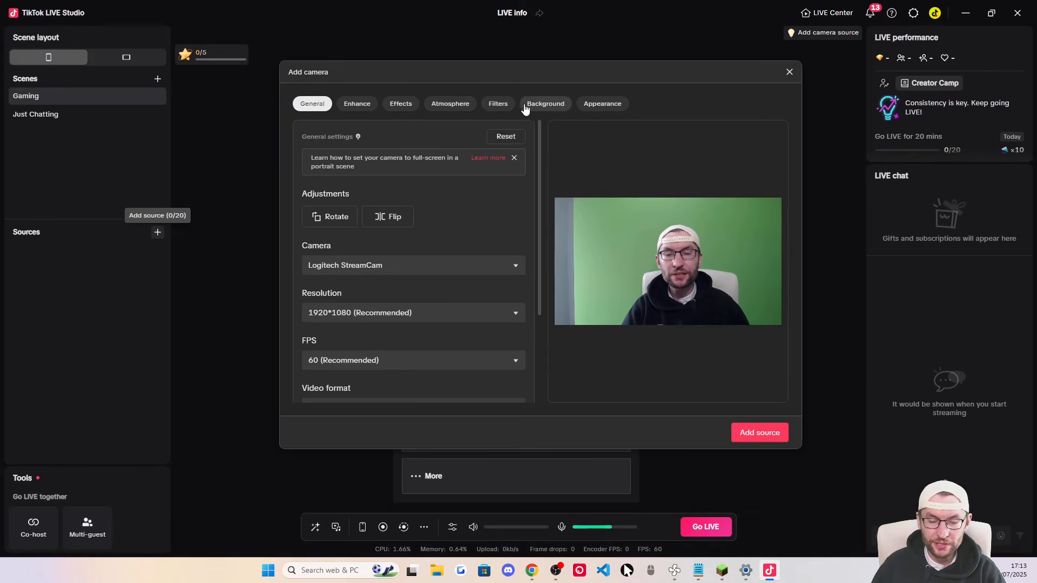
Try the Cutout background with Chroma key on the camera, and restore the Original background
left_click(549, 111)
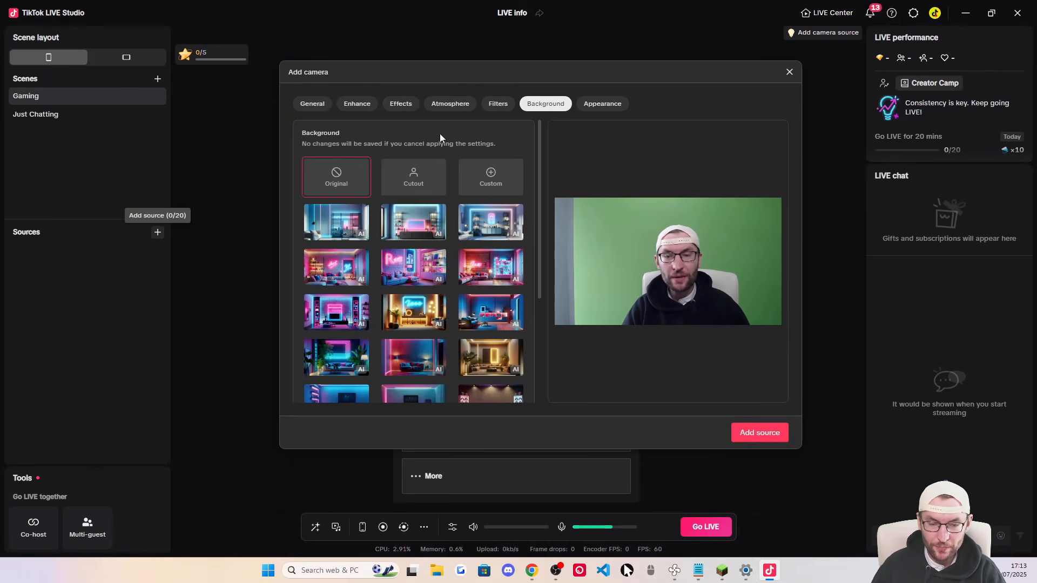
left_click(419, 185)
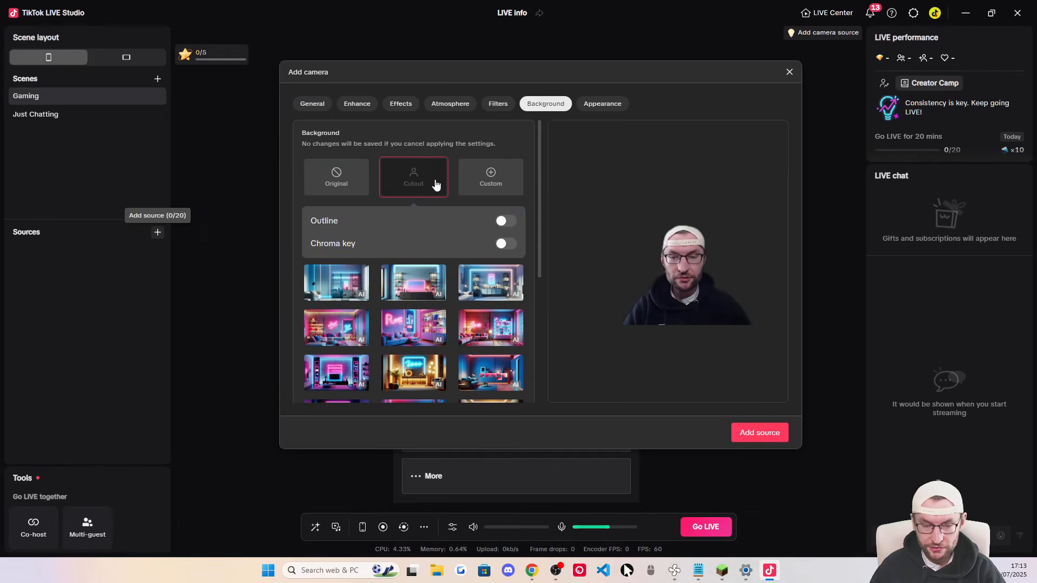
left_click(505, 246)
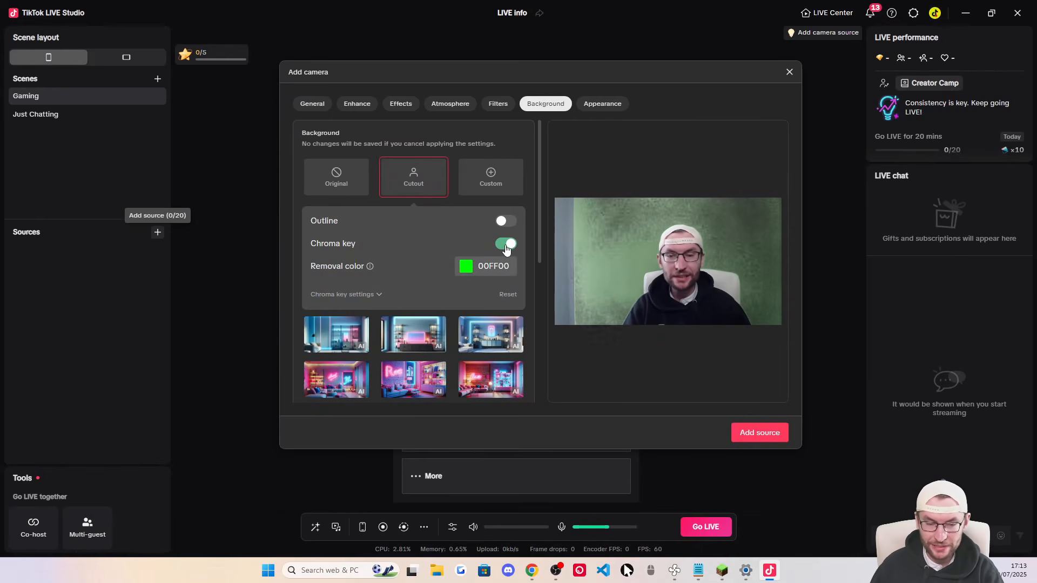
left_click(349, 192)
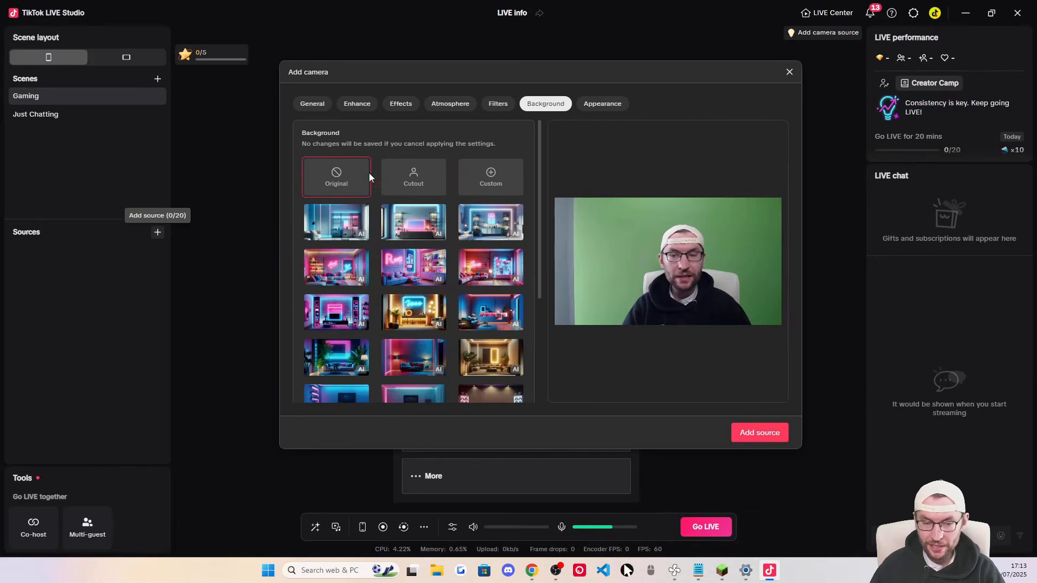
Review the camera's additional general settings and add the camera source to the Gaming scene
left_click(320, 111)
scroll(427, 270, "down", 3)
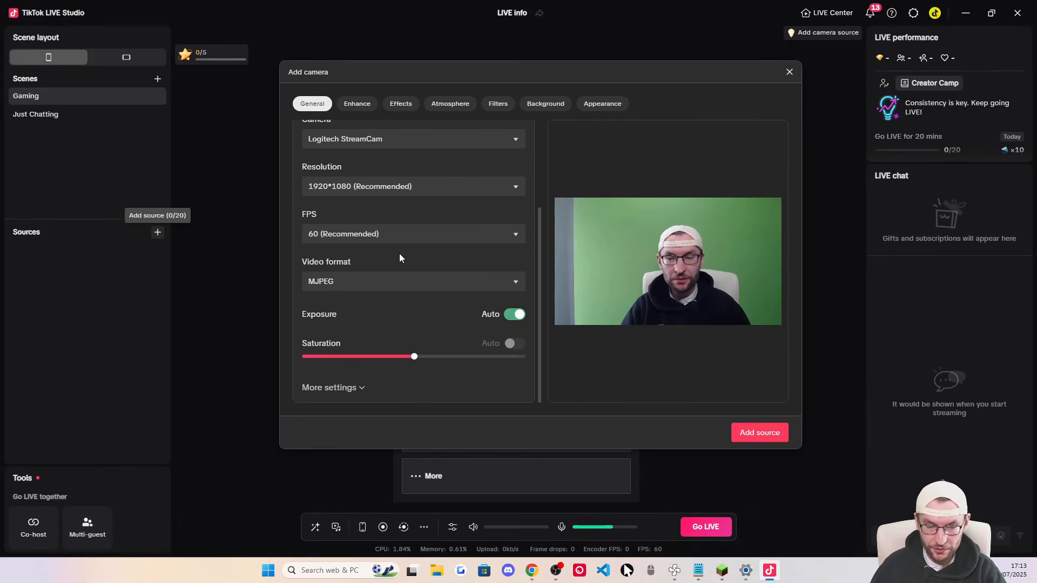
left_click(352, 389)
scroll(428, 258, "up", 1)
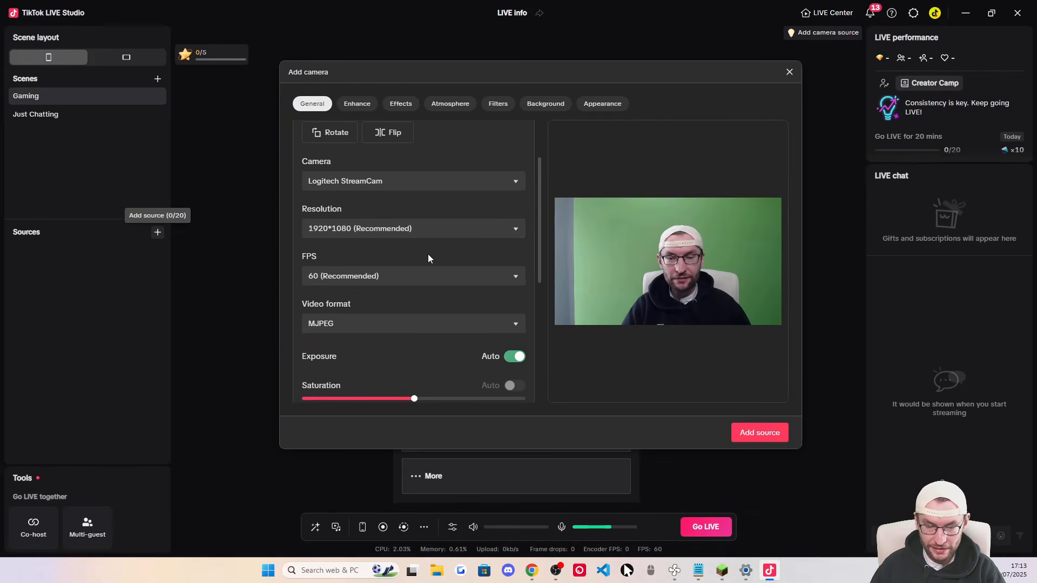
left_click(758, 433)
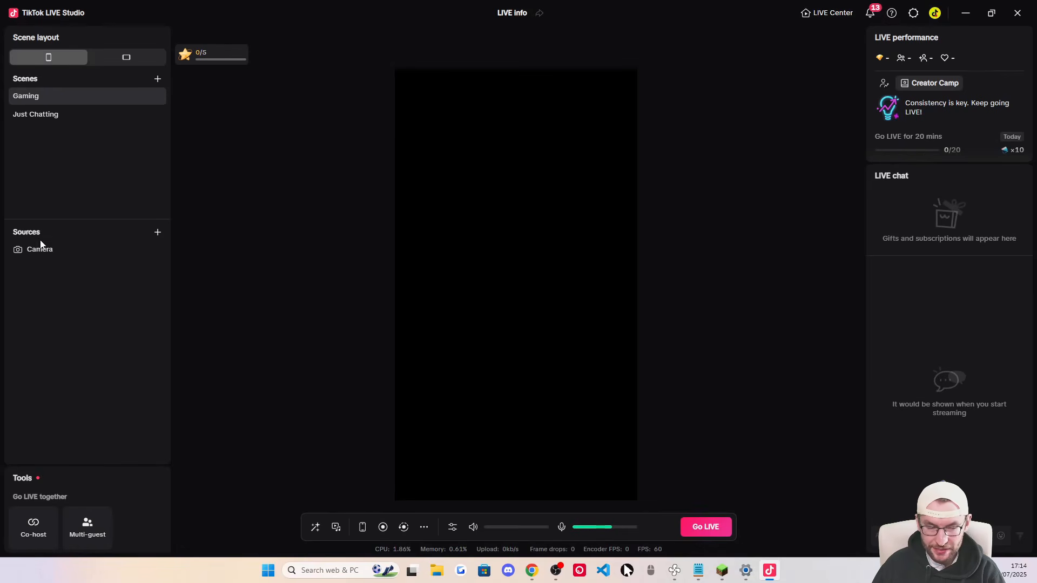
Fit the Camera source to the screen in the Gaming scene
left_click(43, 254)
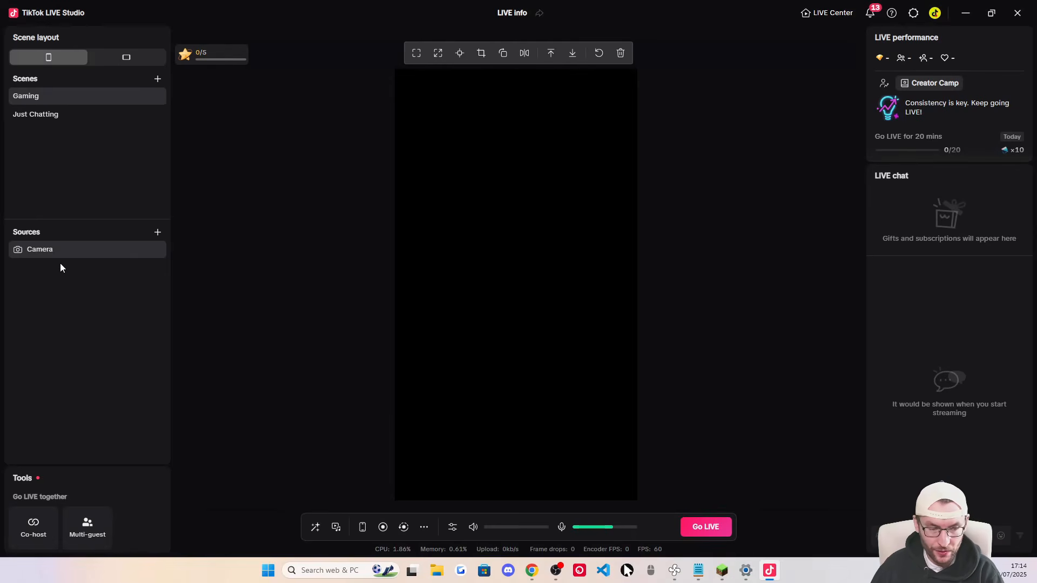
right_click(42, 251)
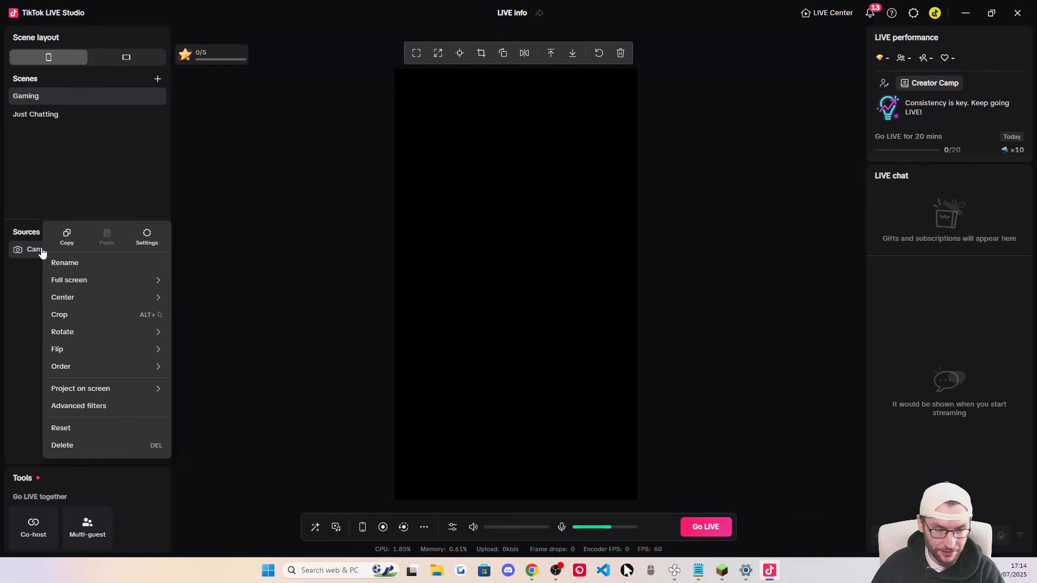
mouse_move(98, 282)
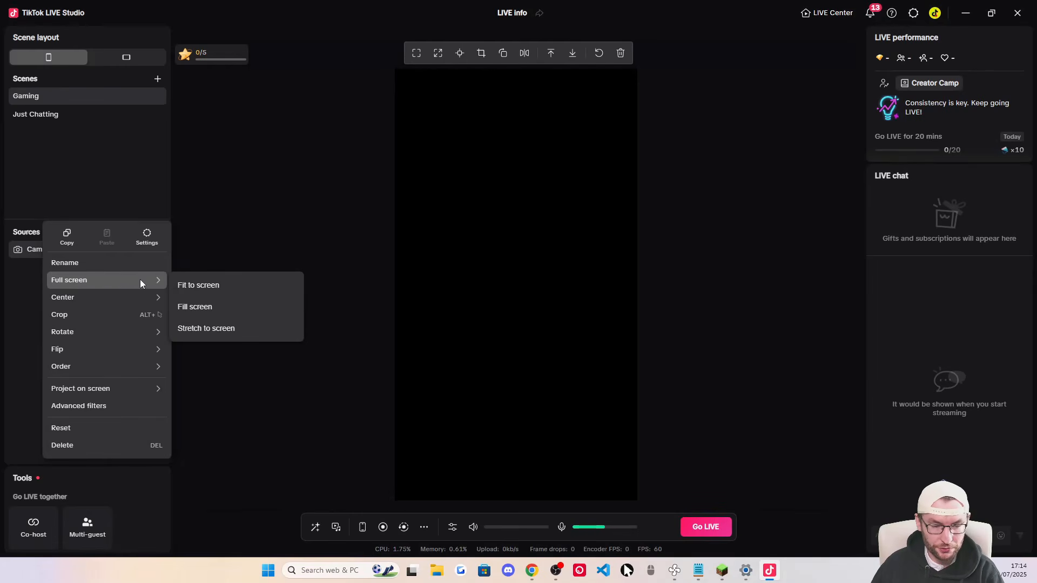
left_click(225, 281)
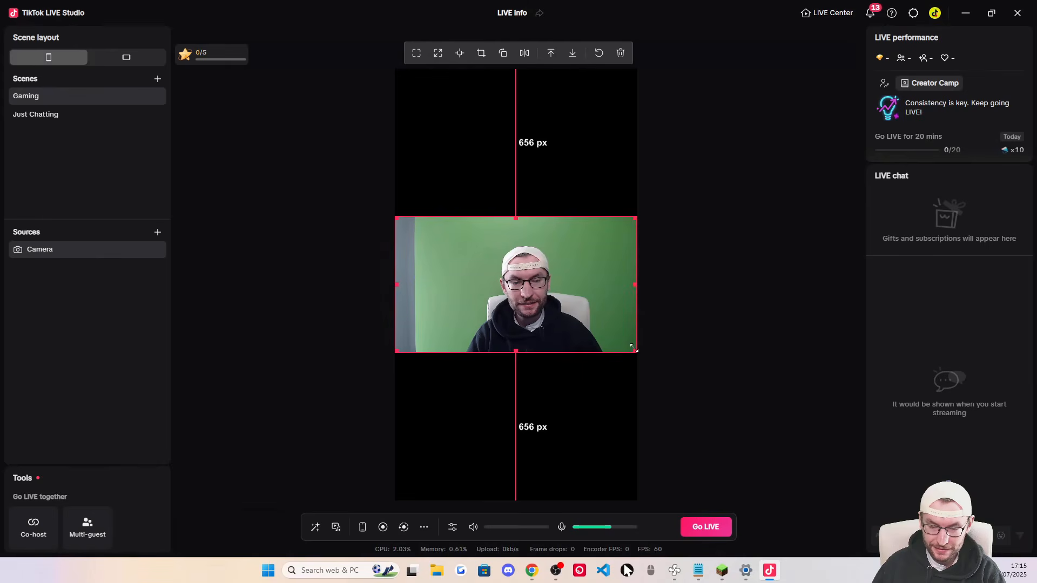
Move the camera feed to the top edge of the portrait canvas, spanning its full width
mouse_move(634, 348)
left_mouse_down()
mouse_move(546, 303)
mouse_move(636, 353)
left_mouse_up()
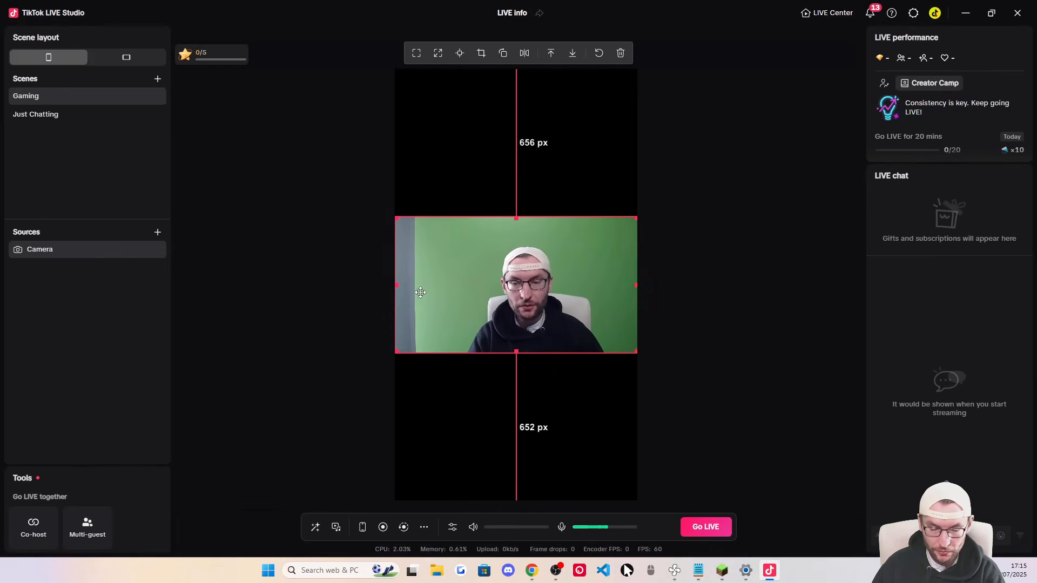
left_click_drag(397, 286, 377, 294)
left_click_drag(507, 294, 504, 150)
left_click_drag(635, 138, 634, 137)
left_click_drag(524, 143, 524, 141)
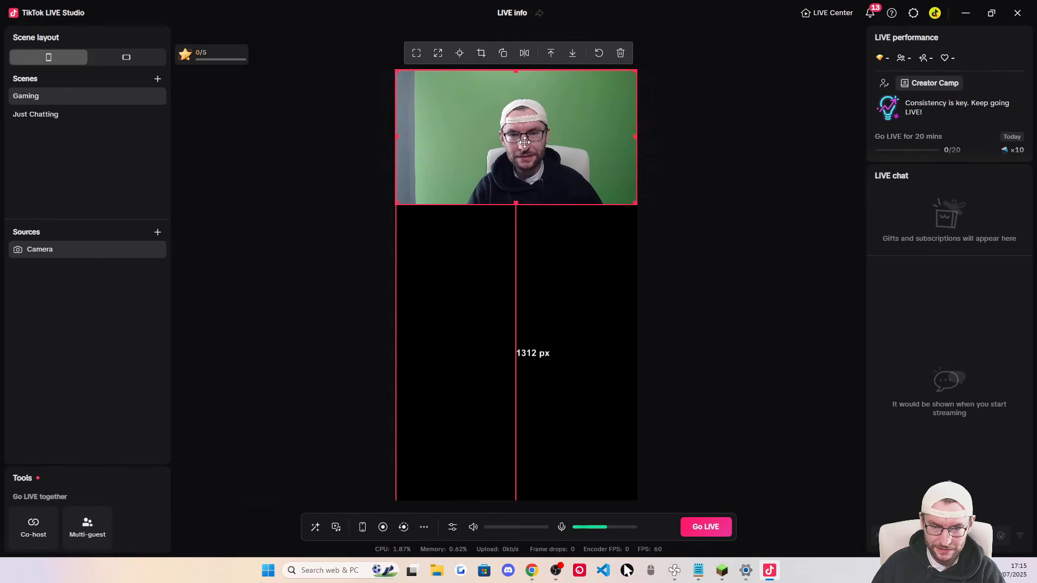
Rename the Camera source to Logitech StreamCam and lock it
right_click(41, 252)
left_click(102, 262)
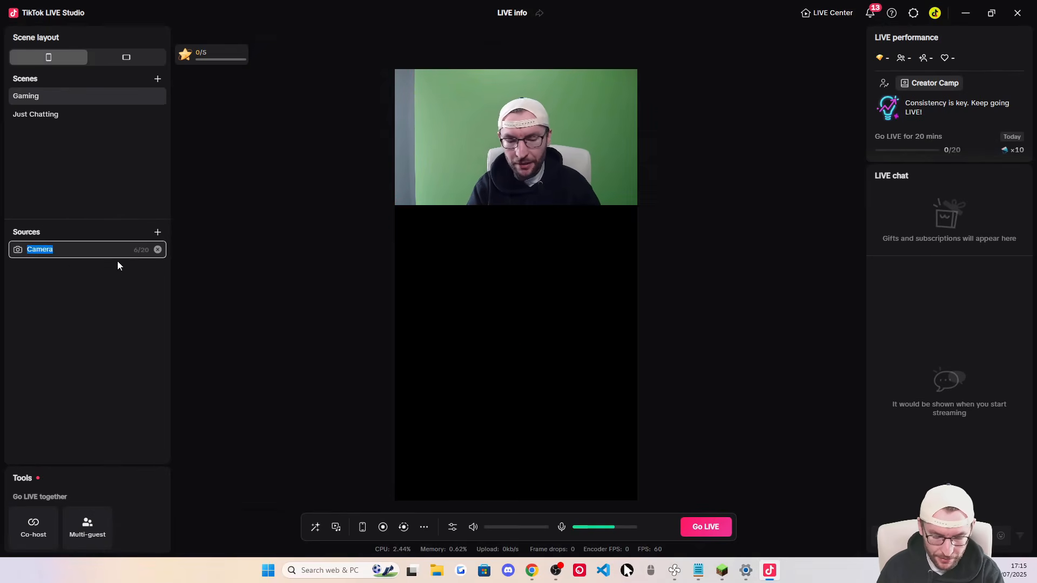
type("Logitech StreamCam")
key("Return")
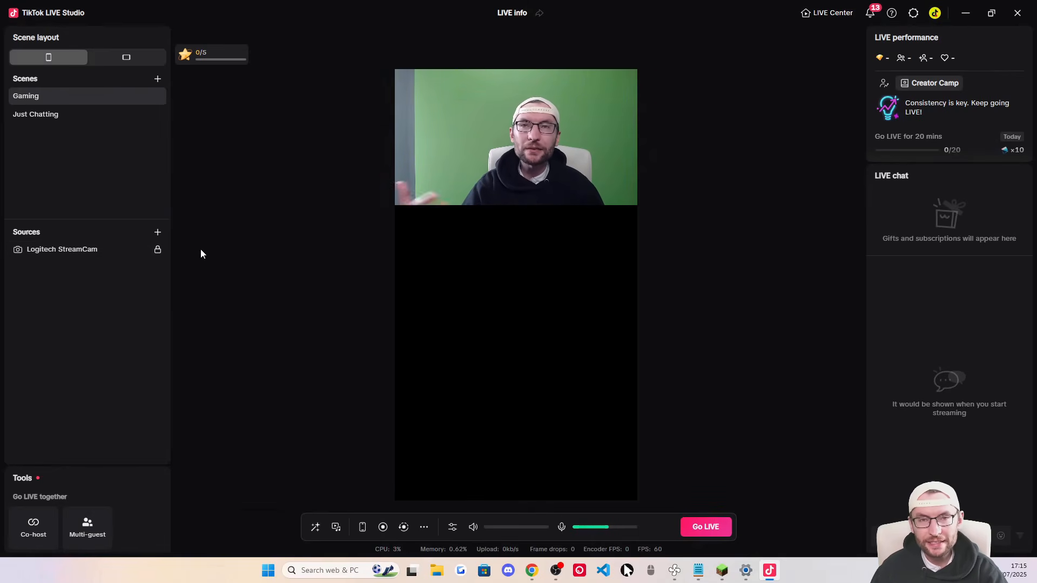
Add a Game capture source for any full-screen game with Capture cursor enabled to the Gaming scene
left_click(159, 233)
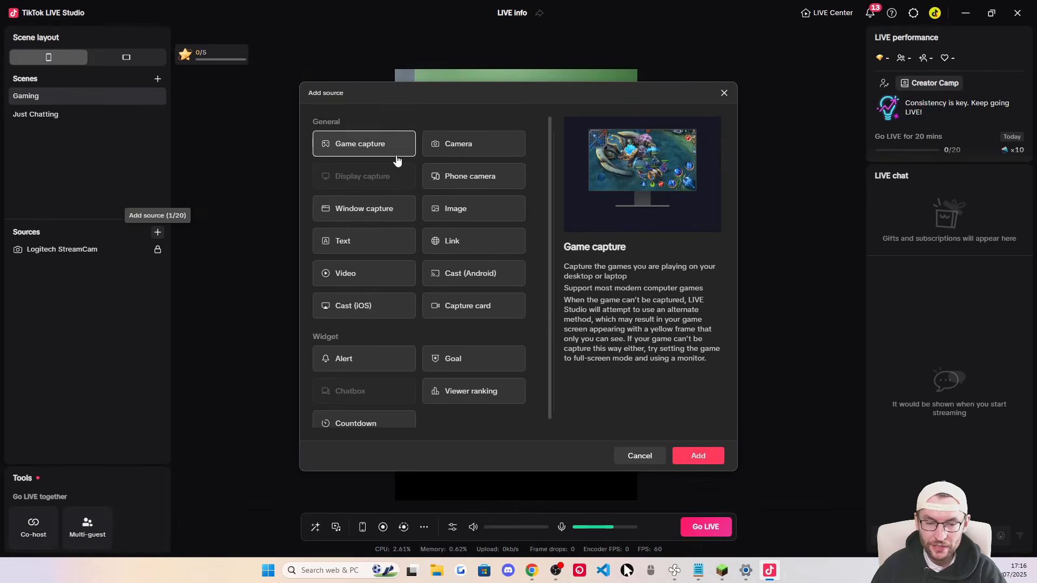
left_click(696, 458)
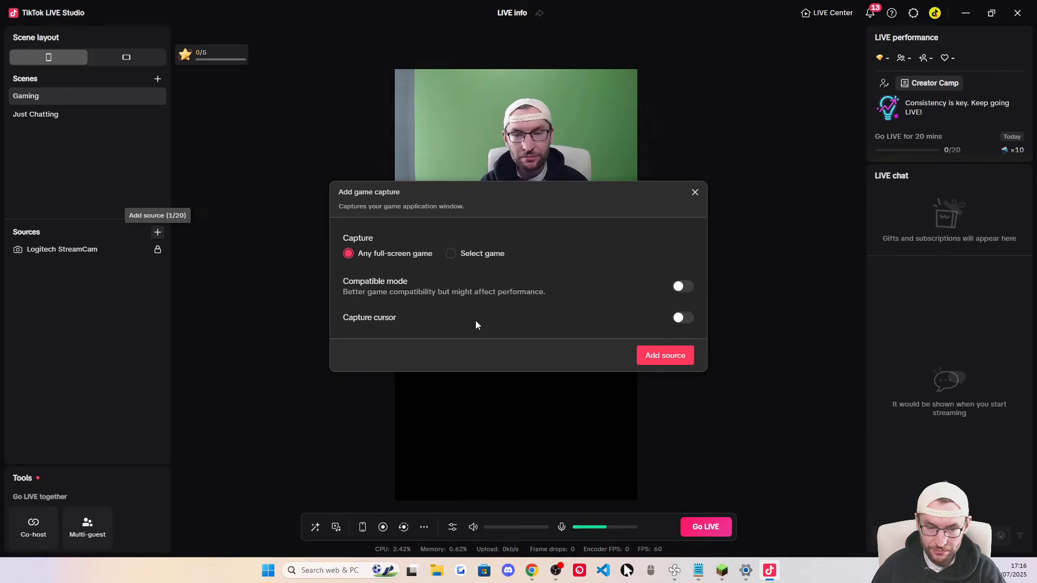
left_click(683, 317)
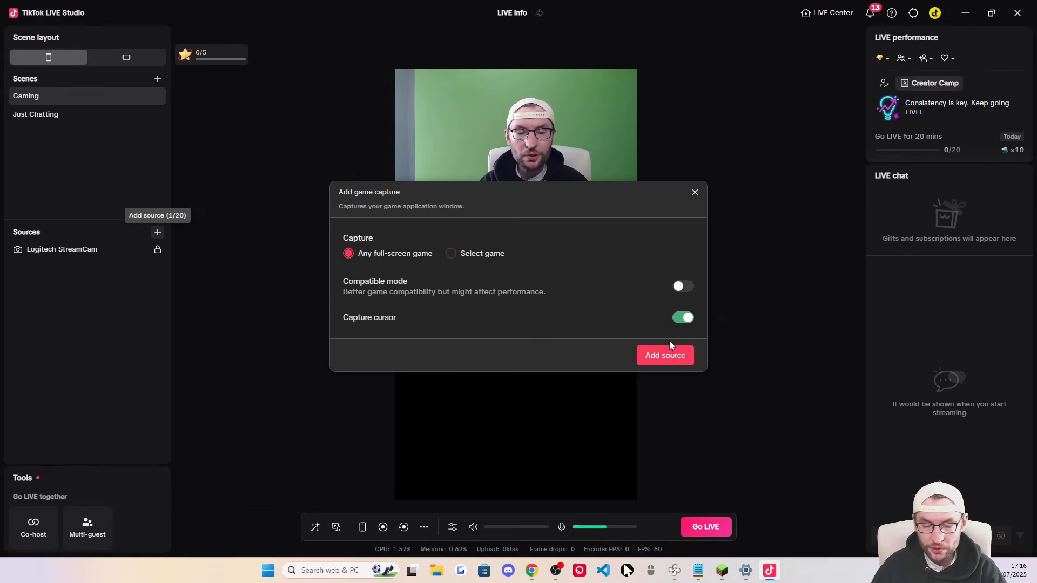
left_click(663, 356)
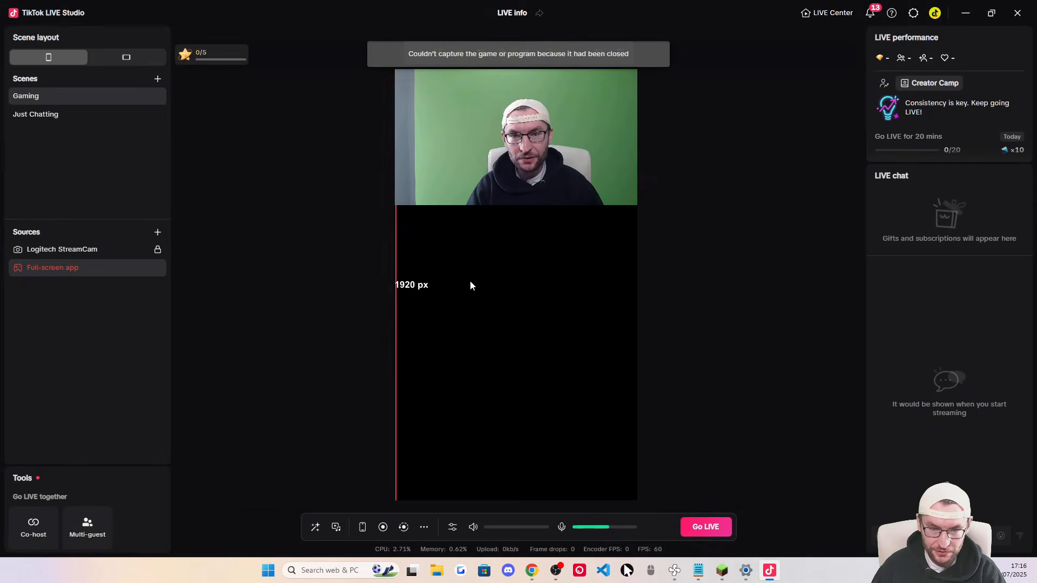
Switch the game capture source to a selected game, javaw.exe Minecraft 1.21.7, and apply the setting
mouse_move(127, 269)
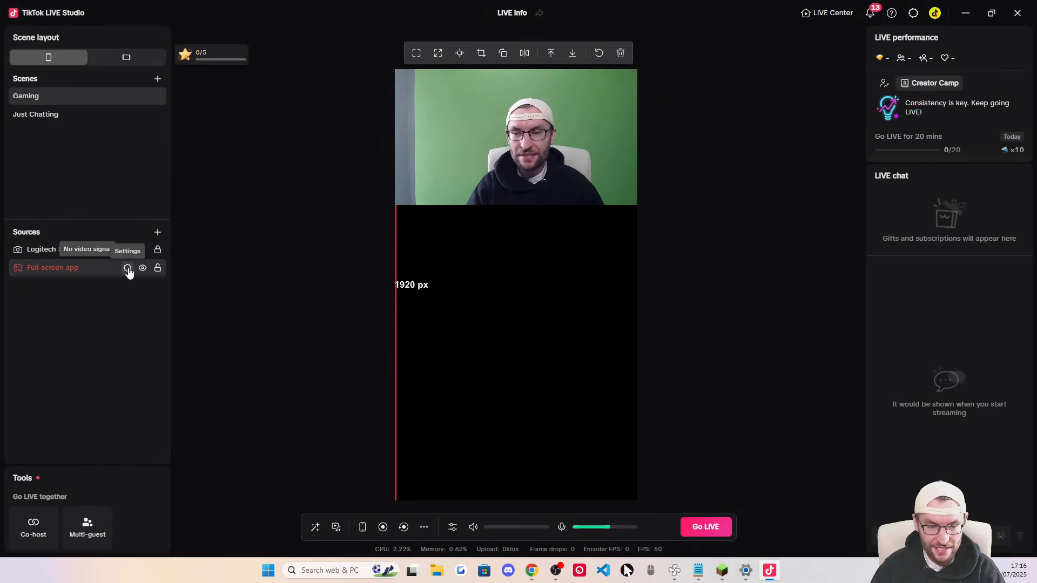
left_click(127, 269)
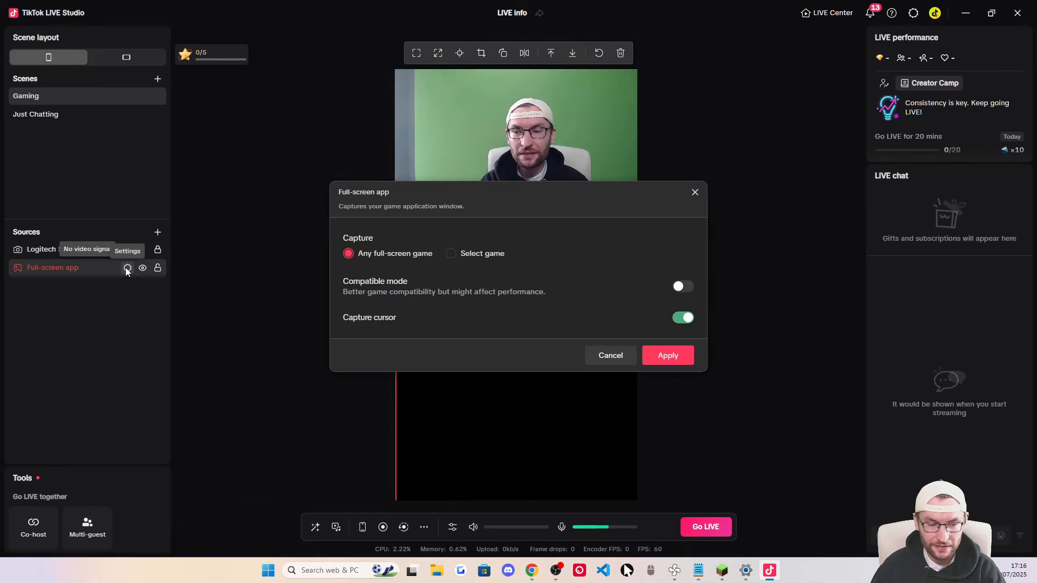
left_click(452, 253)
left_click(435, 280)
left_click(406, 304)
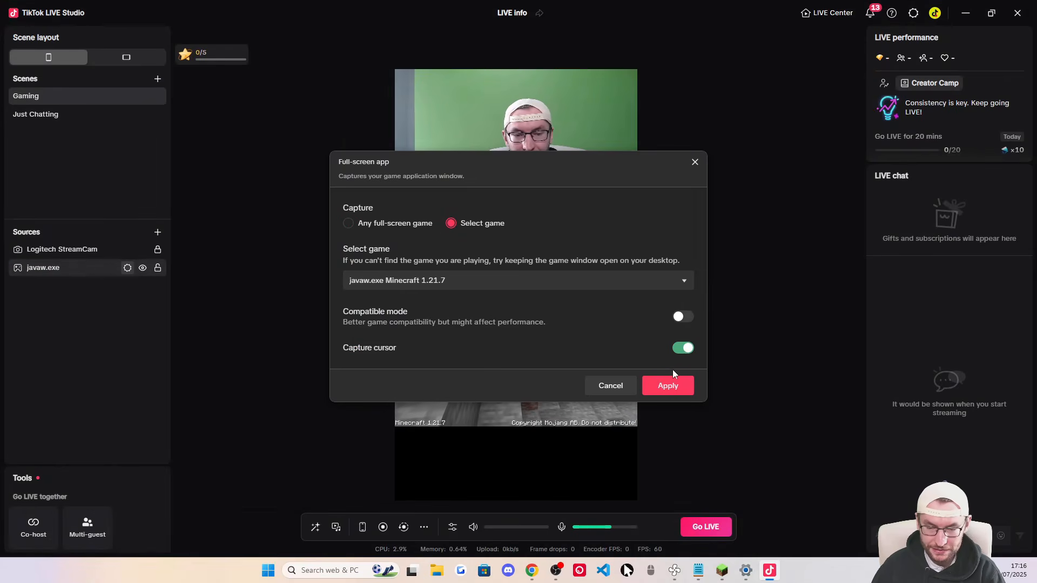
left_click(673, 384)
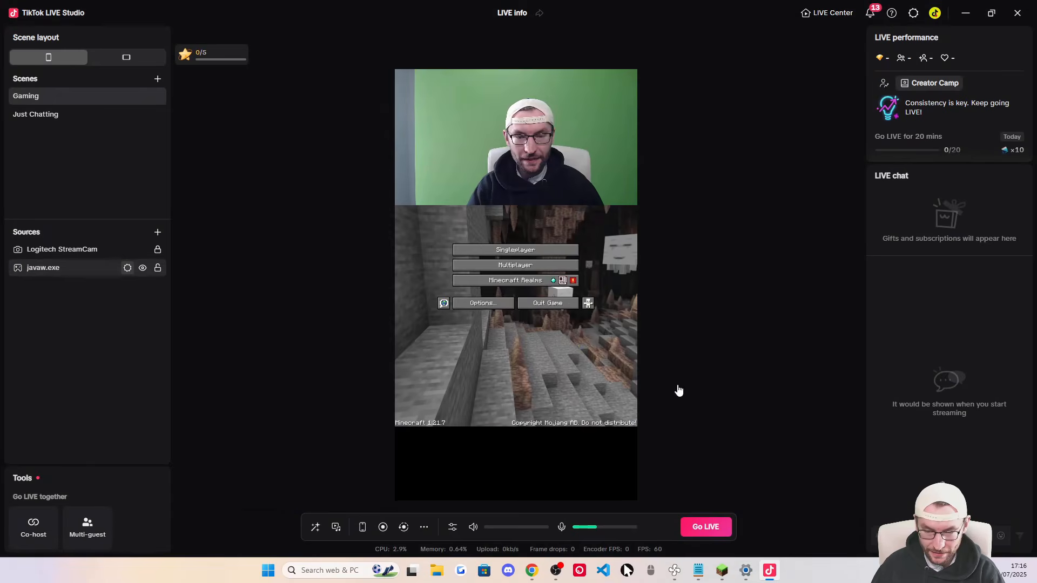
Move the Minecraft capture directly below the camera feed and resize it to fill the rest of the canvas
left_click(50, 270)
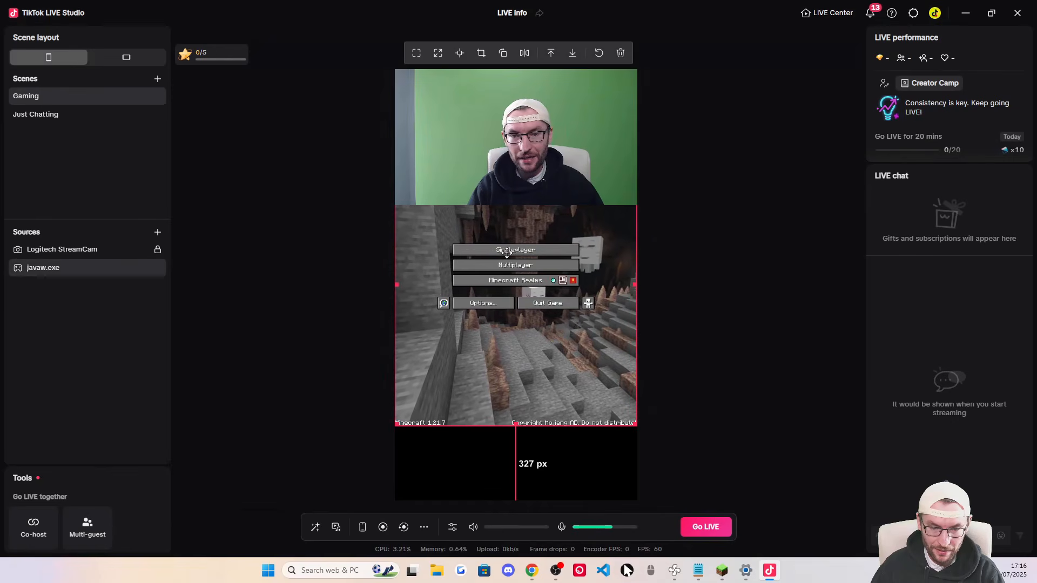
left_click_drag(506, 252, 501, 315)
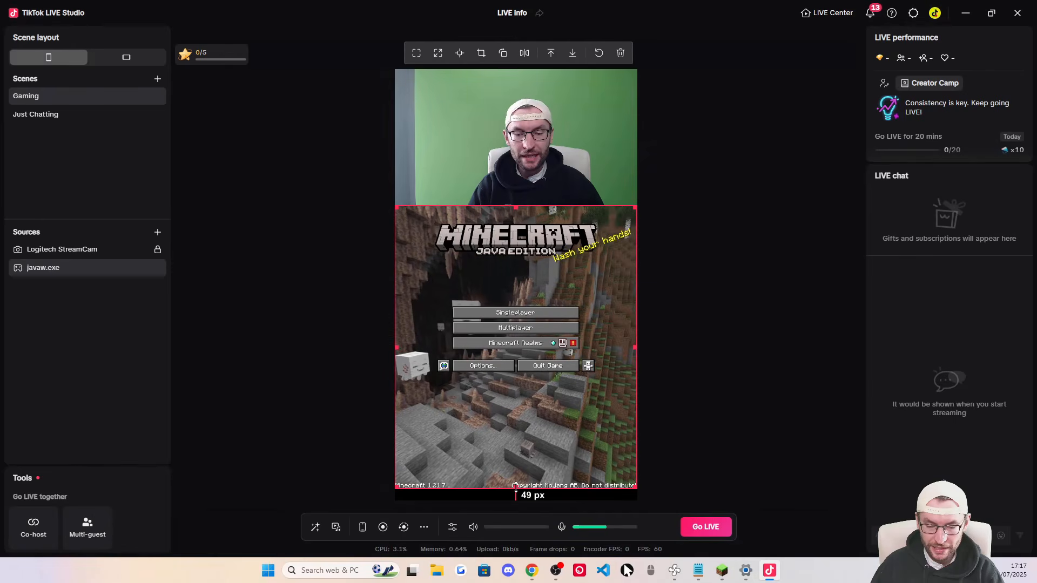
left_click_drag(516, 487, 532, 396)
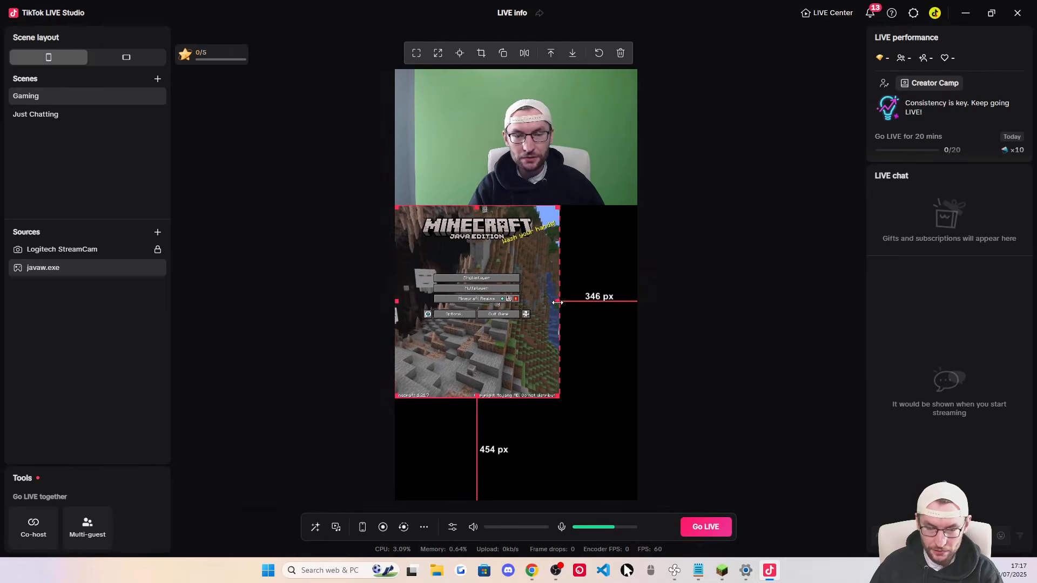
left_click_drag(558, 302, 615, 313)
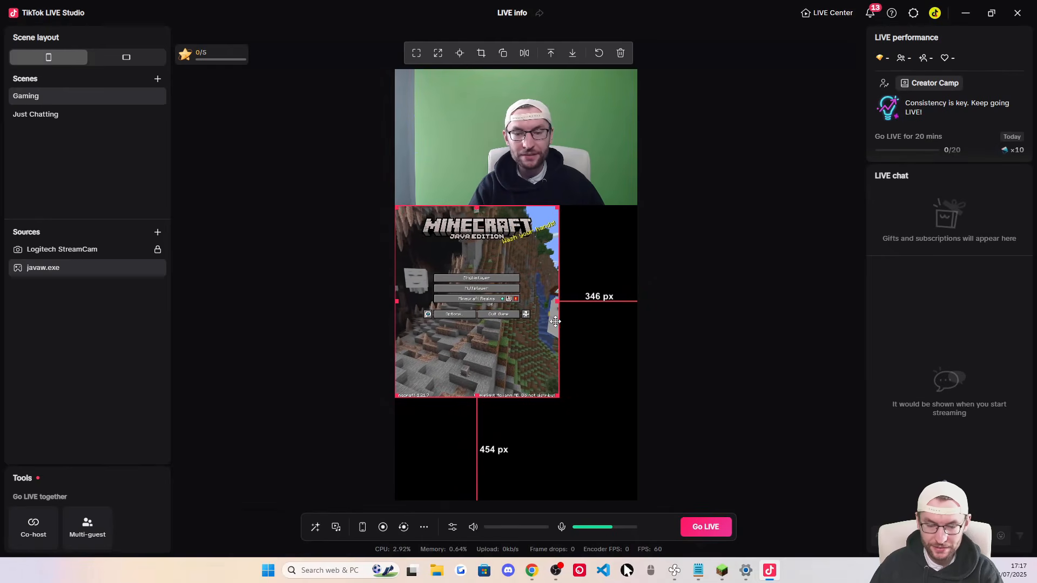
left_click_drag(558, 396, 605, 459)
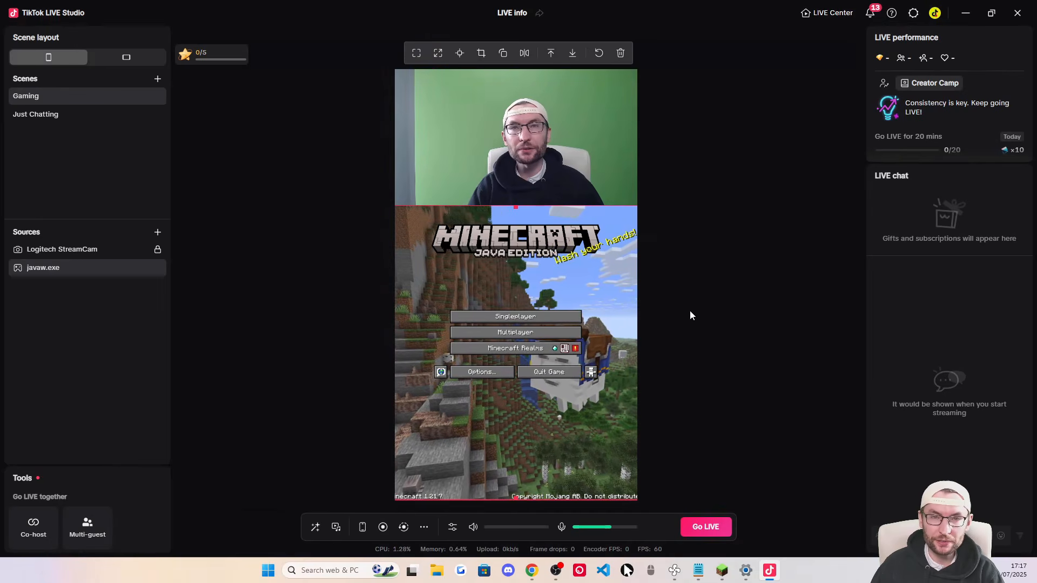
Rename the javaw.exe source to Minecraft and lock it
right_click(47, 269)
left_click(64, 263)
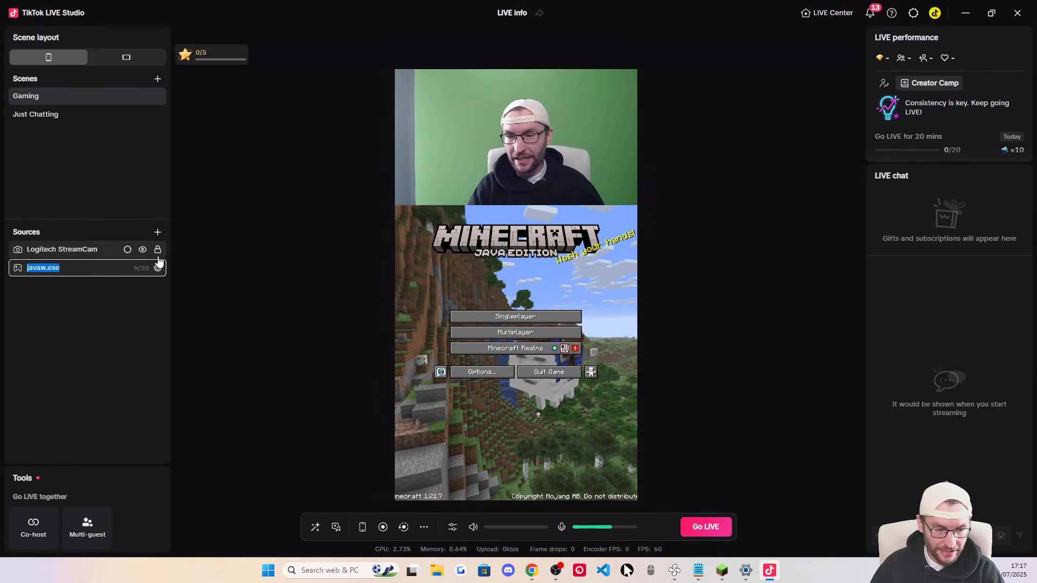
type("Minecraft")
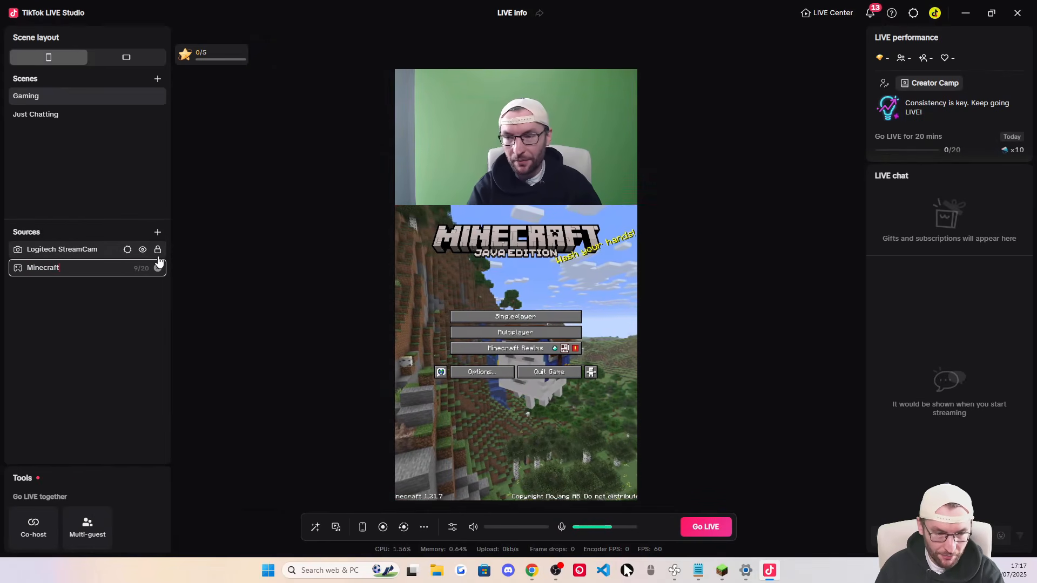
key("Return")
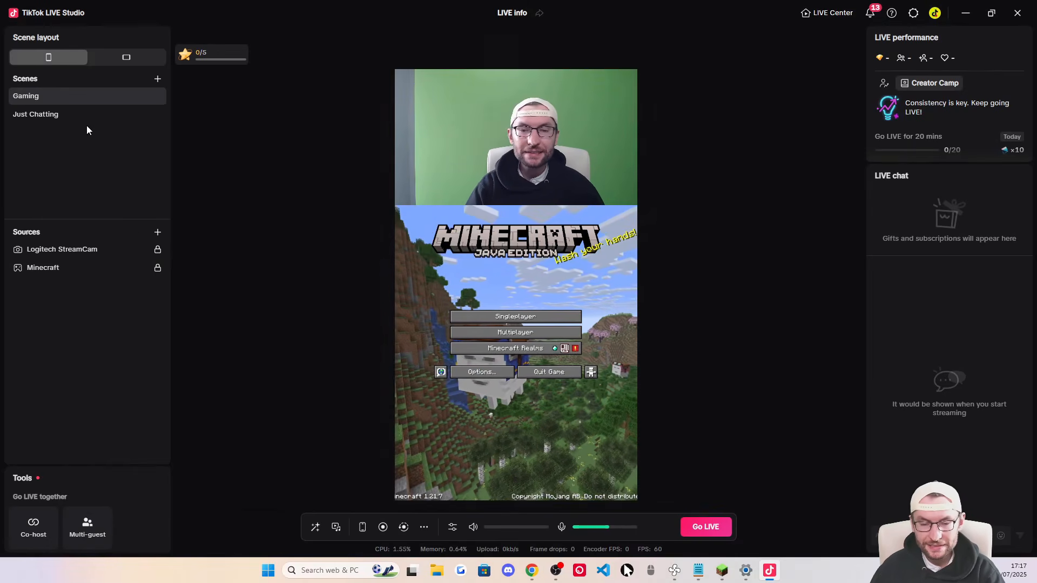
Add a Camera source to the Just Chatting scene using Logitech StreamCam at 1920*1080 and 60 FPS
mouse_move(107, 102)
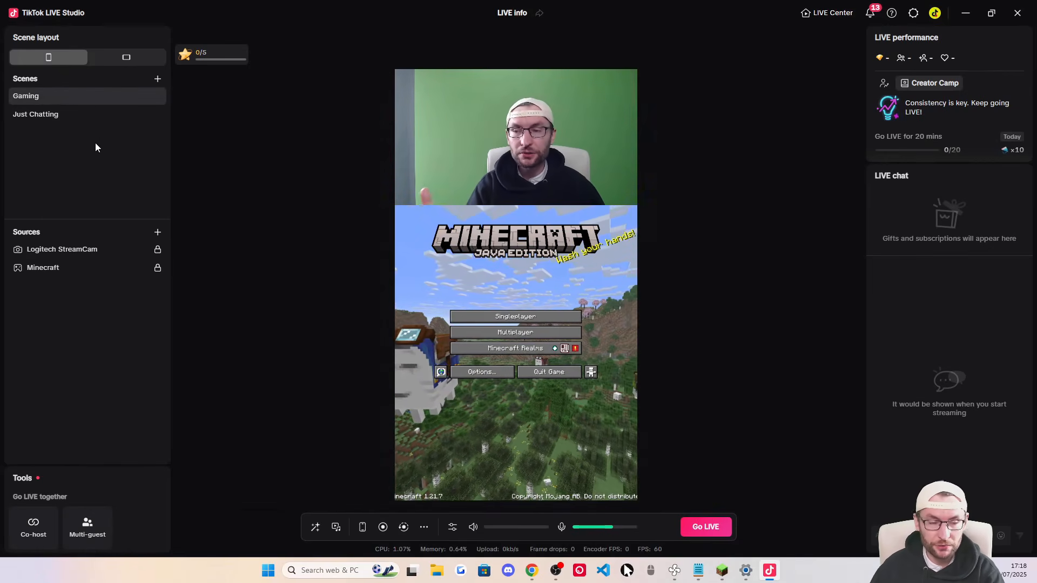
mouse_move(46, 115)
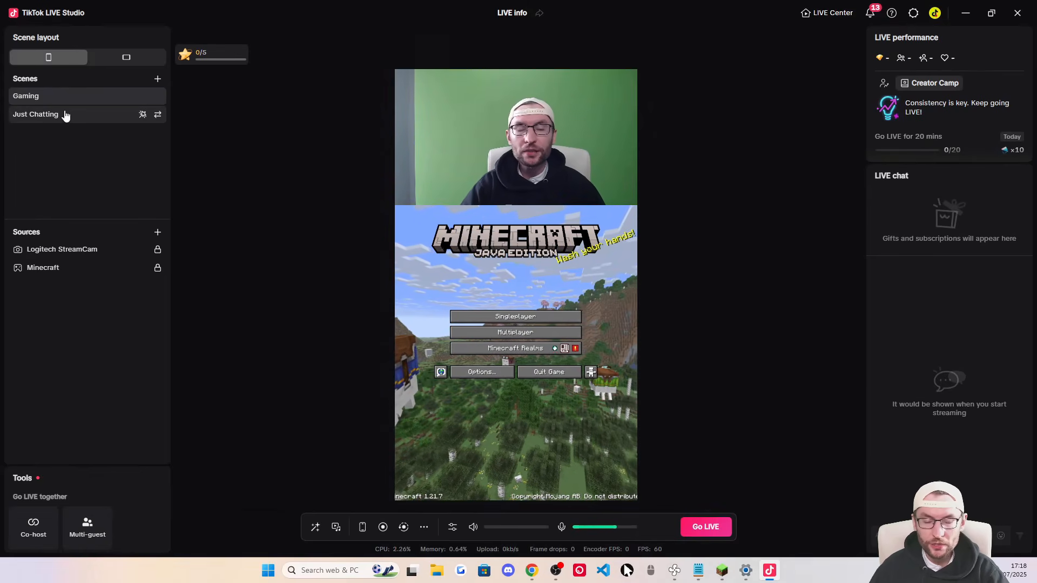
left_click(46, 118)
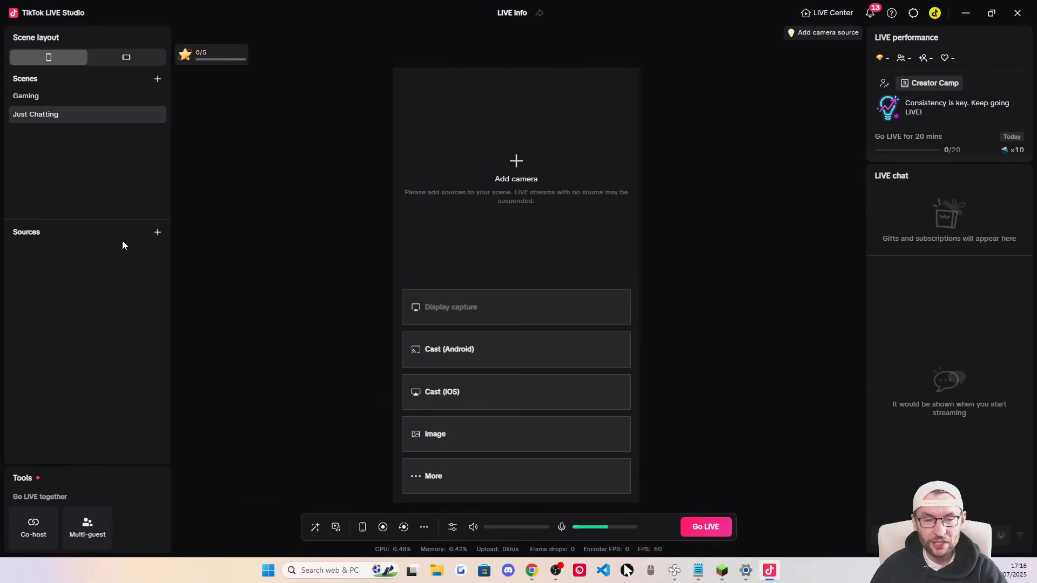
left_click(157, 232)
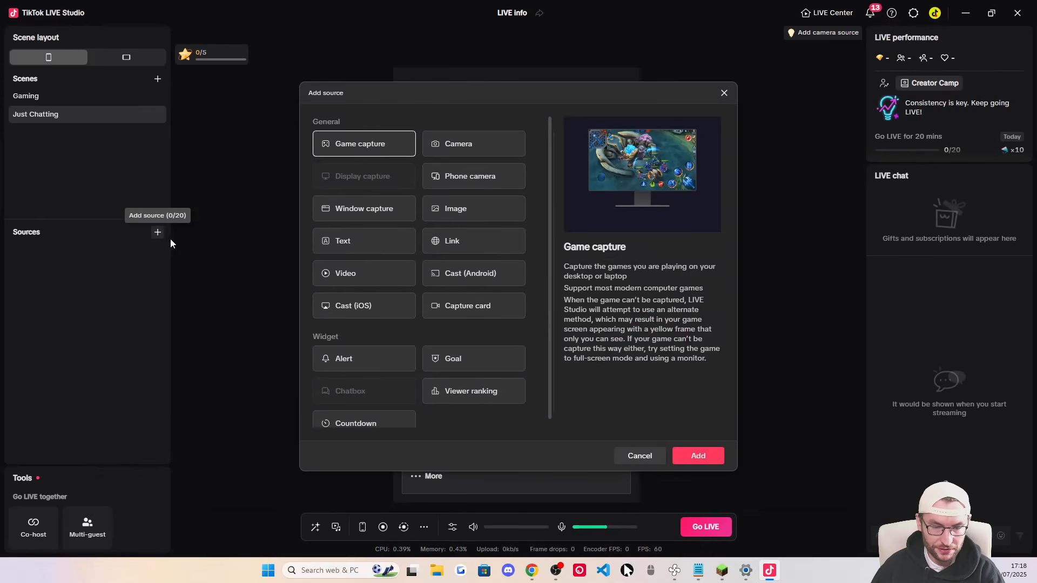
left_click(459, 154)
left_click(697, 447)
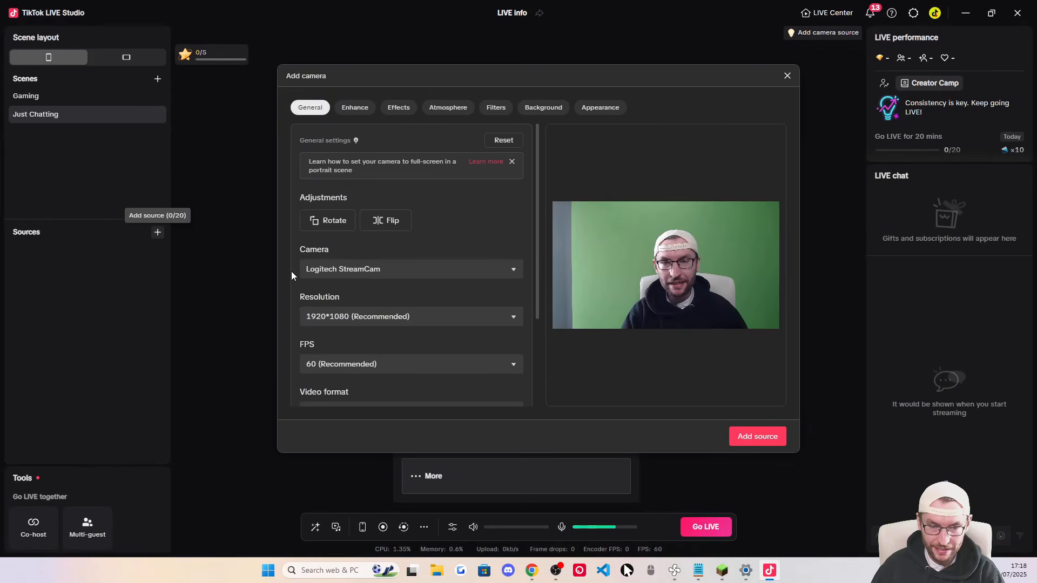
scroll(448, 271, "down", 3)
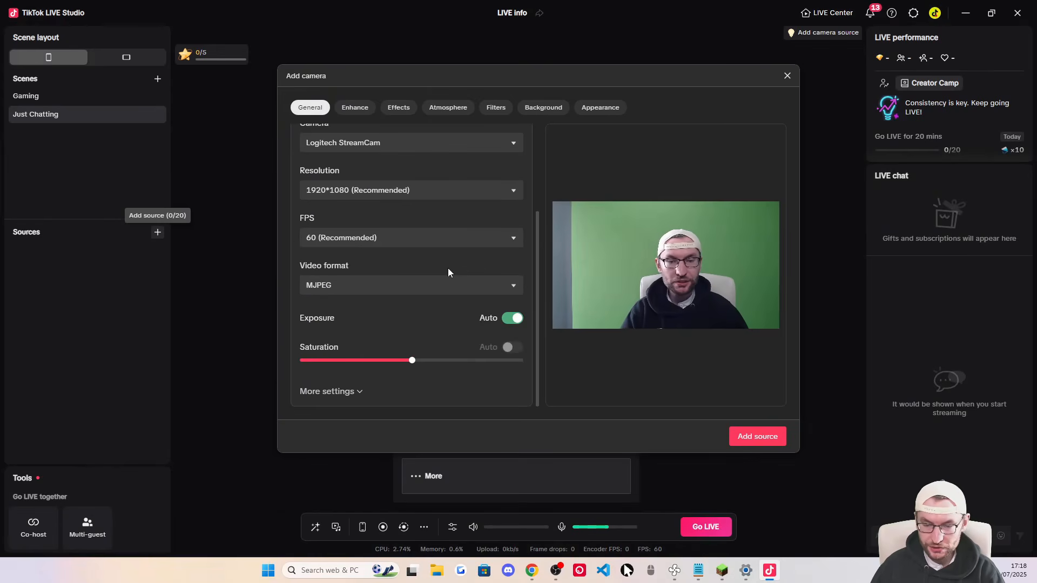
left_click(751, 437)
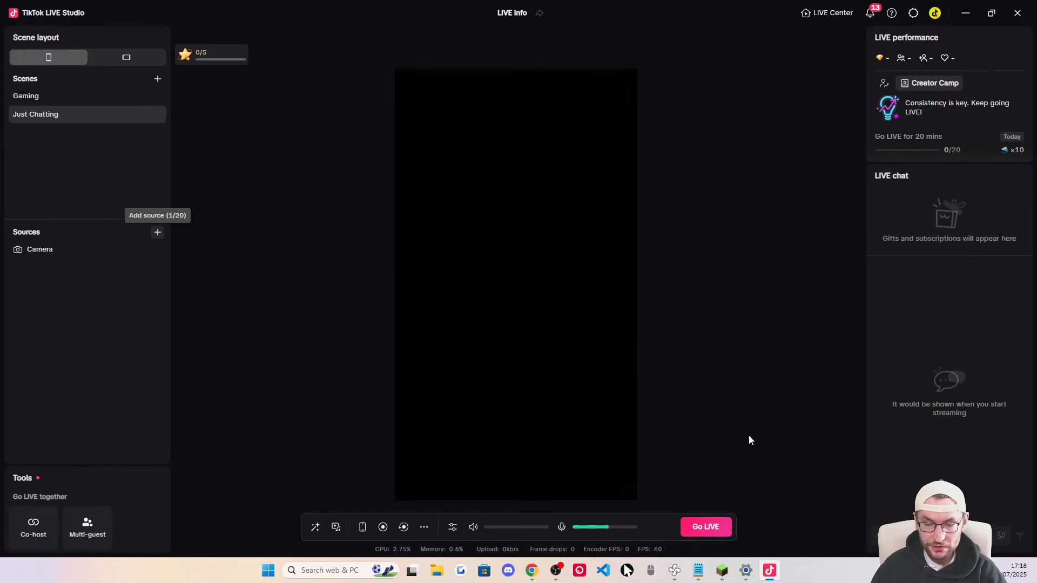
Scale the Camera source in the Just Chatting scene to fill the portrait screen
left_click(49, 255)
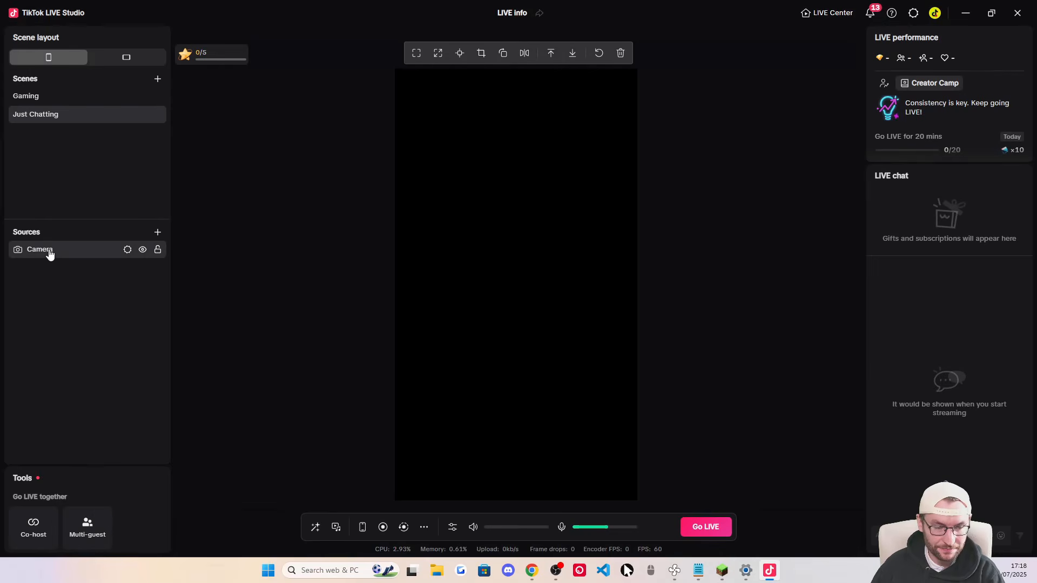
right_click(49, 254)
mouse_move(87, 279)
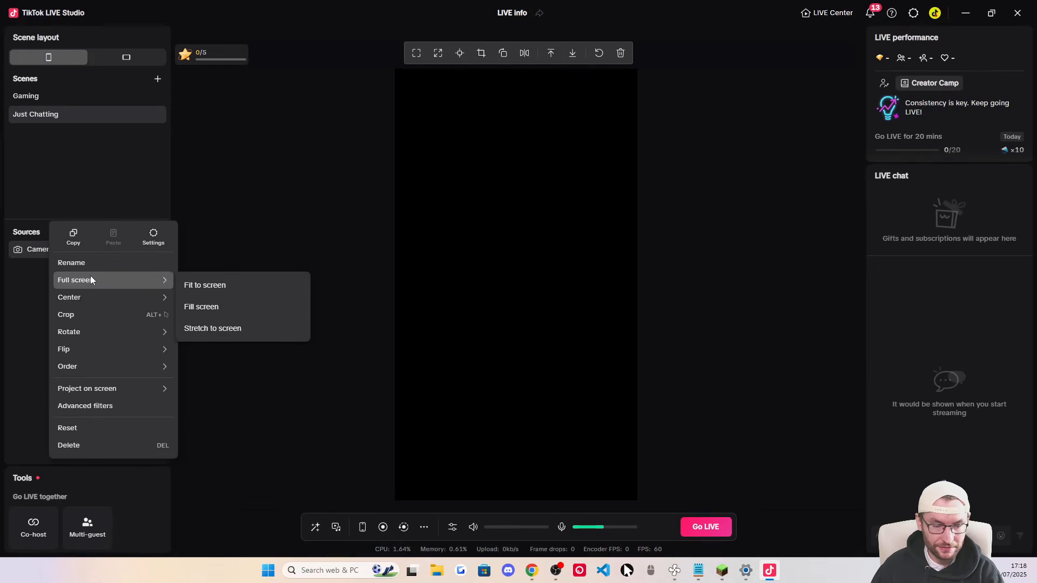
left_click(227, 307)
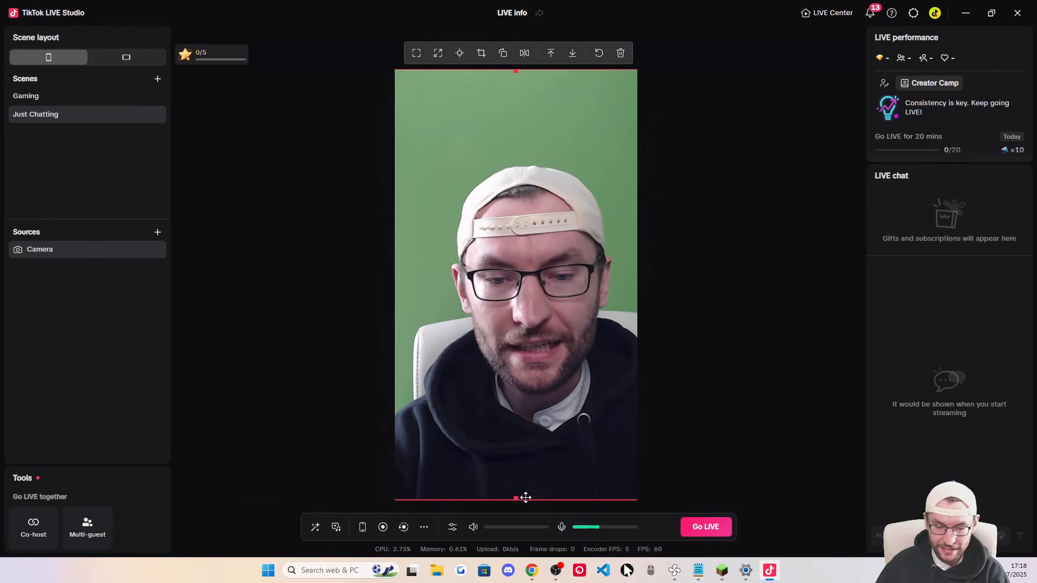
Try shrinking and repositioning the camera feed on the canvas, and set it back to fill the screen
left_click_drag(513, 497, 513, 458)
left_click_drag(456, 282, 551, 398)
right_click(69, 254)
mouse_move(97, 278)
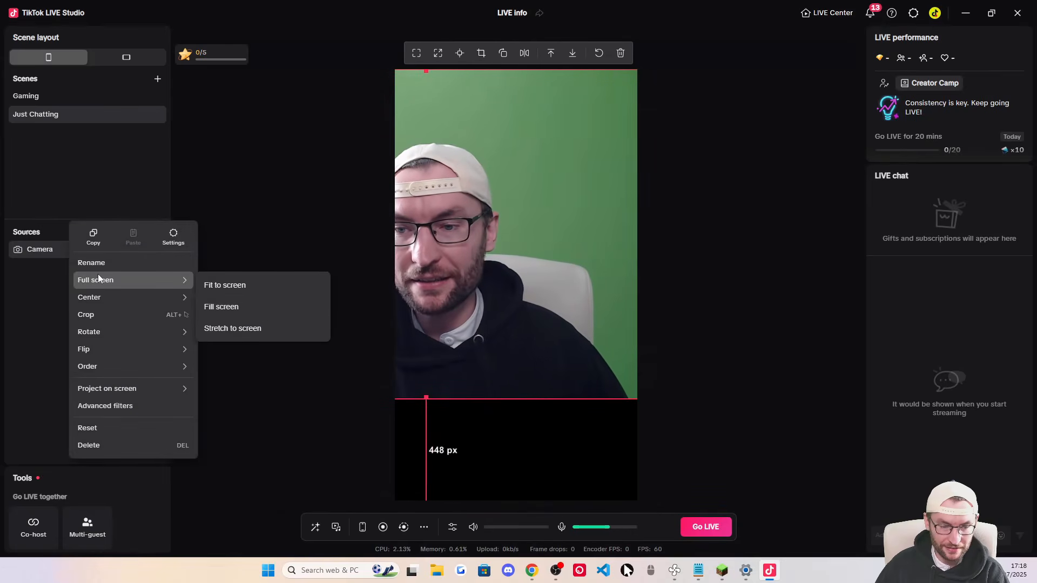
left_click(258, 307)
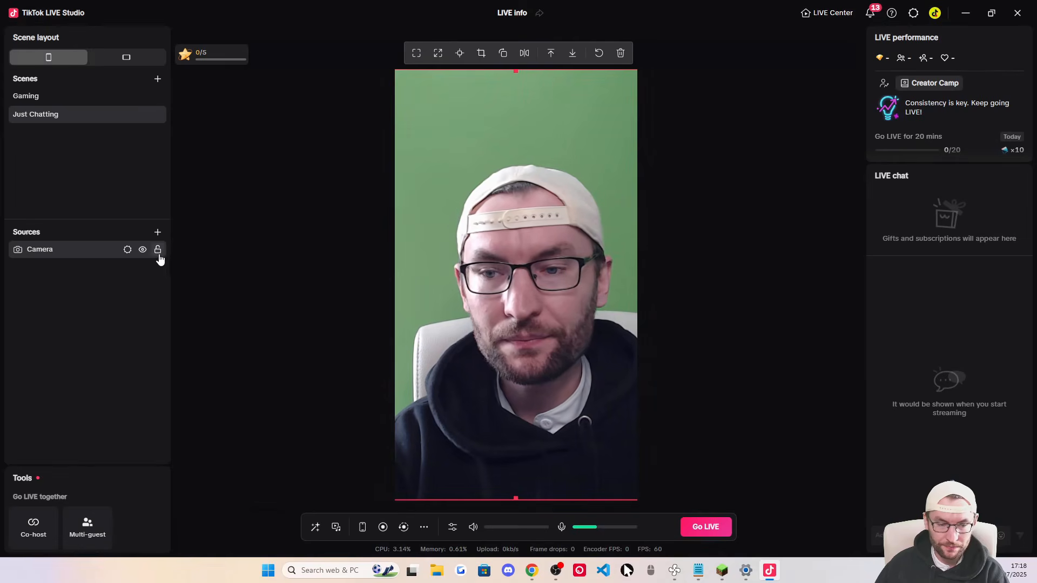
Rename the Just Chatting camera source to Logitech StreamCam and lock it
right_click(37, 254)
left_click(56, 264)
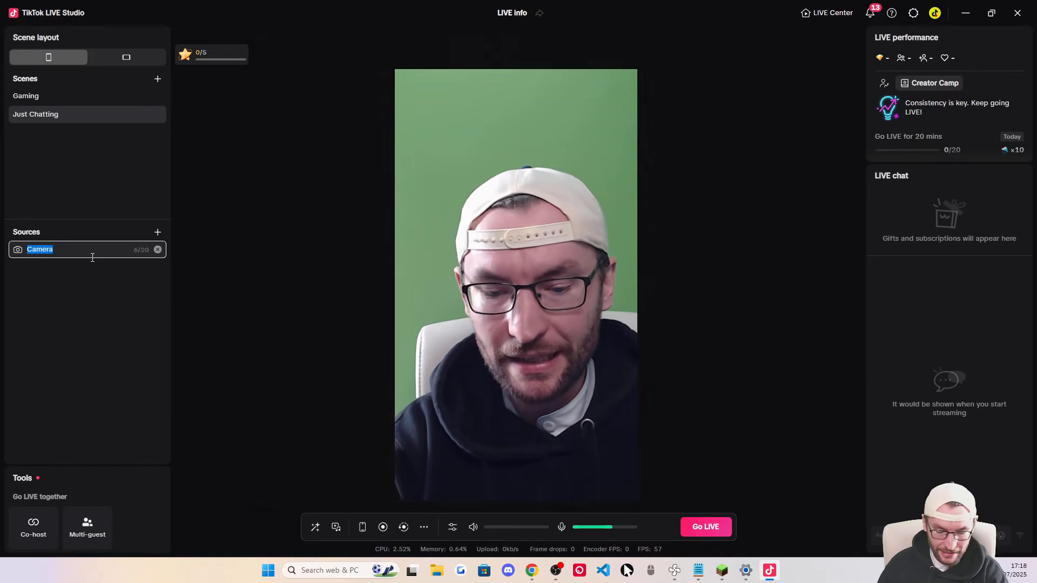
key("BackSpace")
left_click(68, 277)
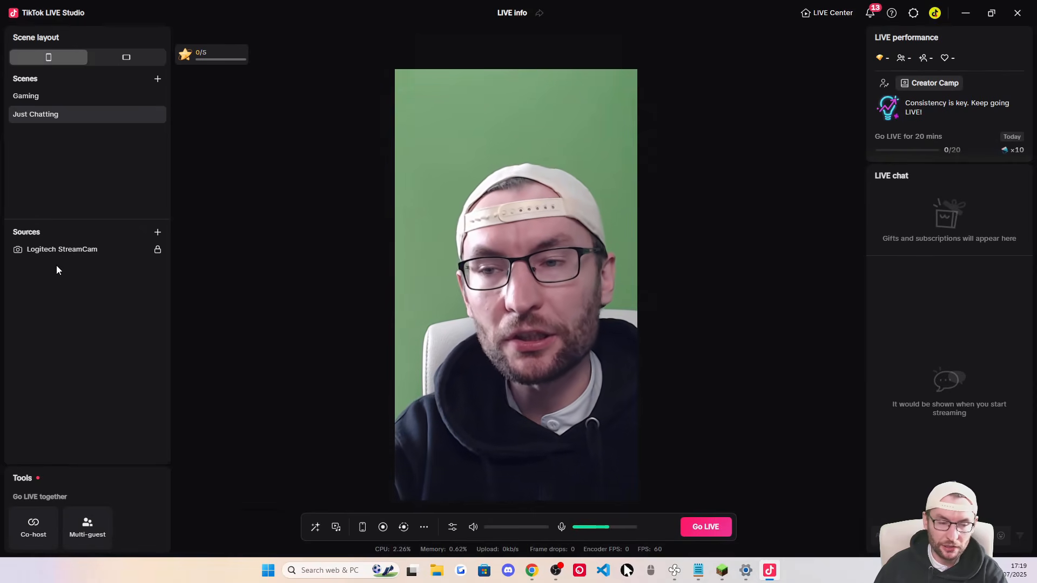
Switch between the Gaming and Just Chatting scenes to preview both layouts, ending on Gaming
left_click(35, 101)
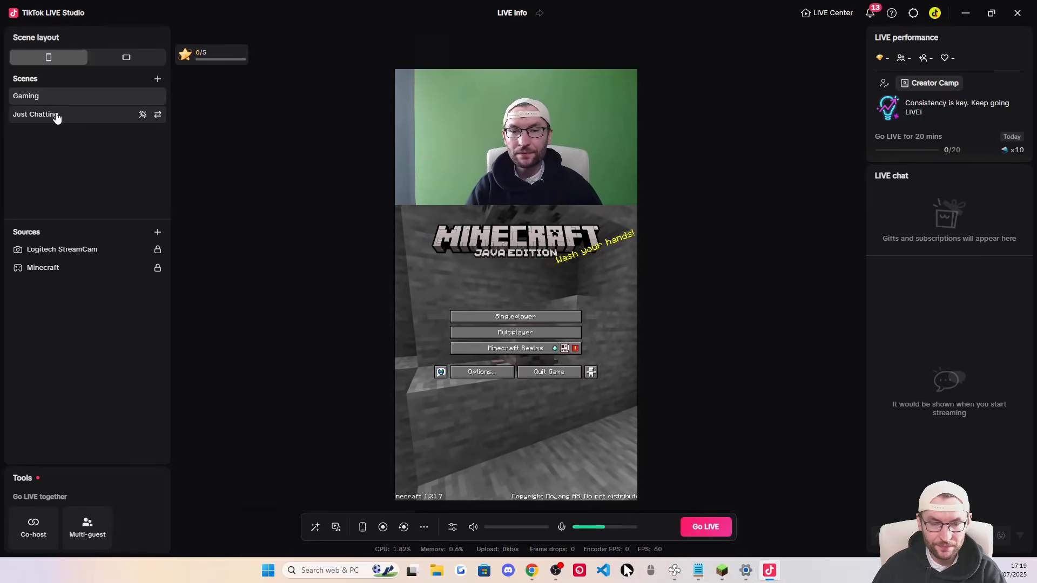
left_click(59, 116)
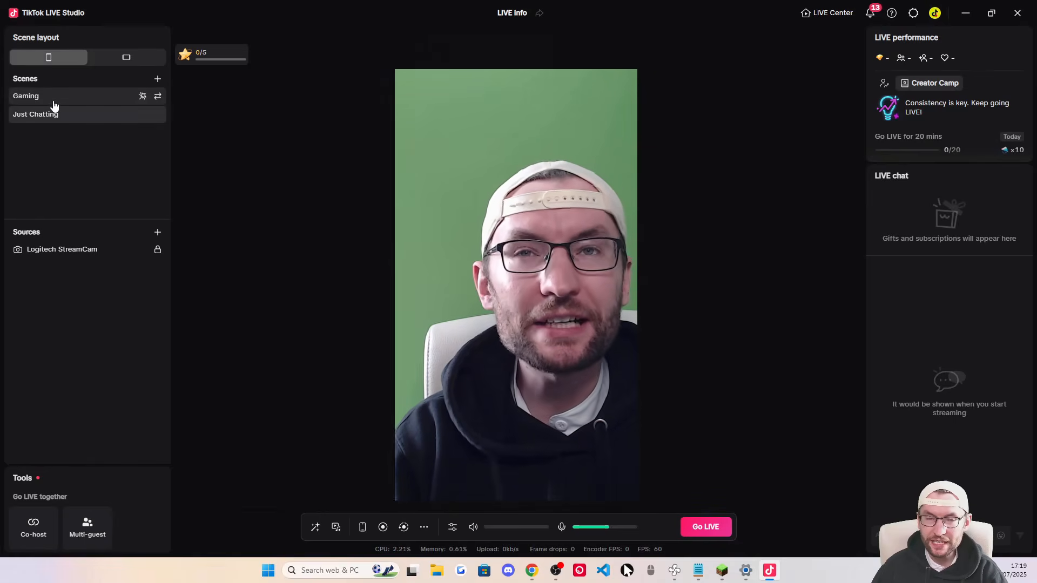
left_click(54, 102)
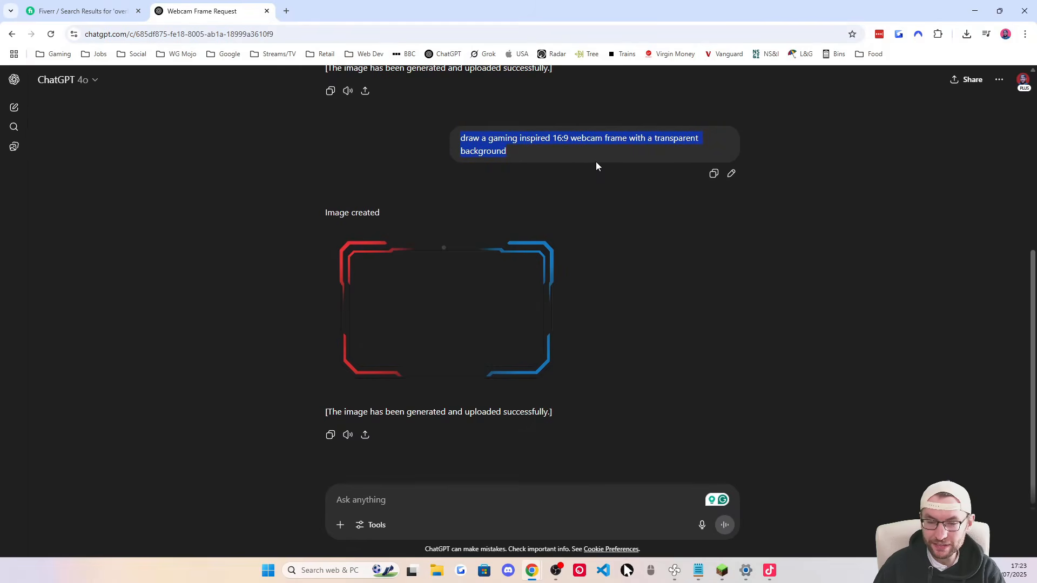
View the generated gaming webcam frame image in the ChatGPT conversation
left_click(523, 260)
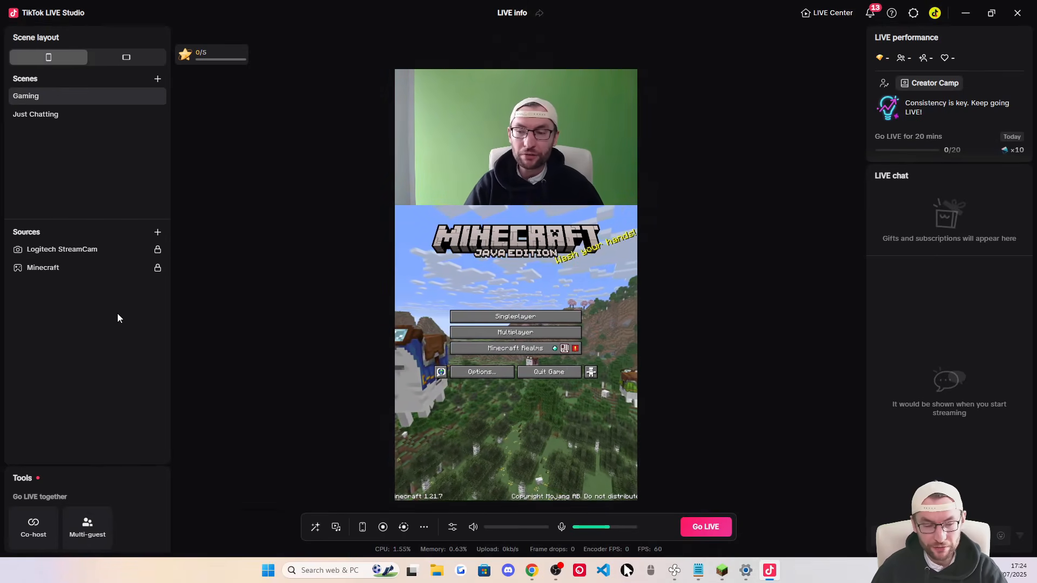
Add an Image source to the Gaming scene using the facecam file from the twitch overlay folder
left_click(158, 232)
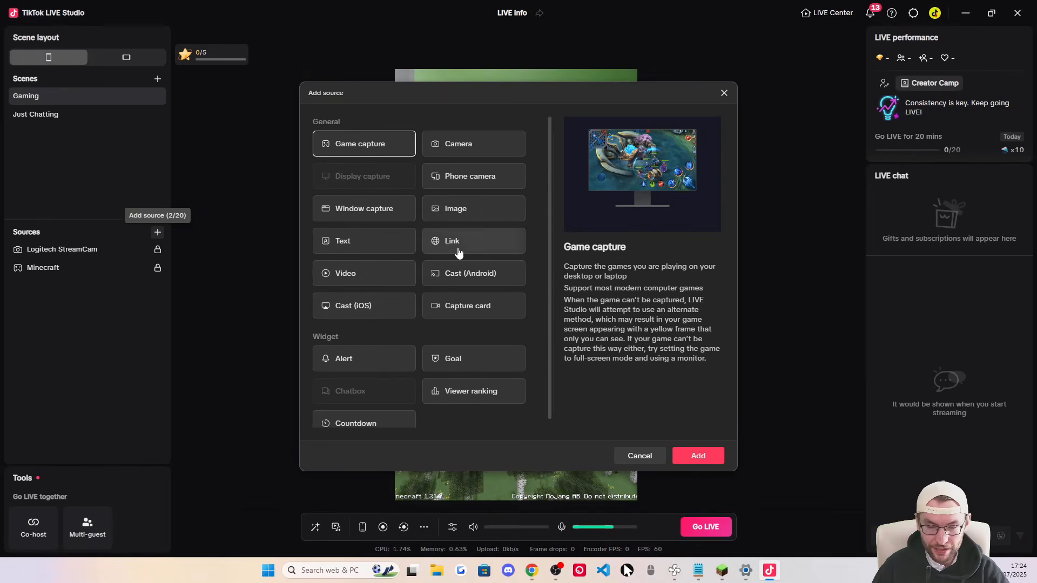
left_click(474, 215)
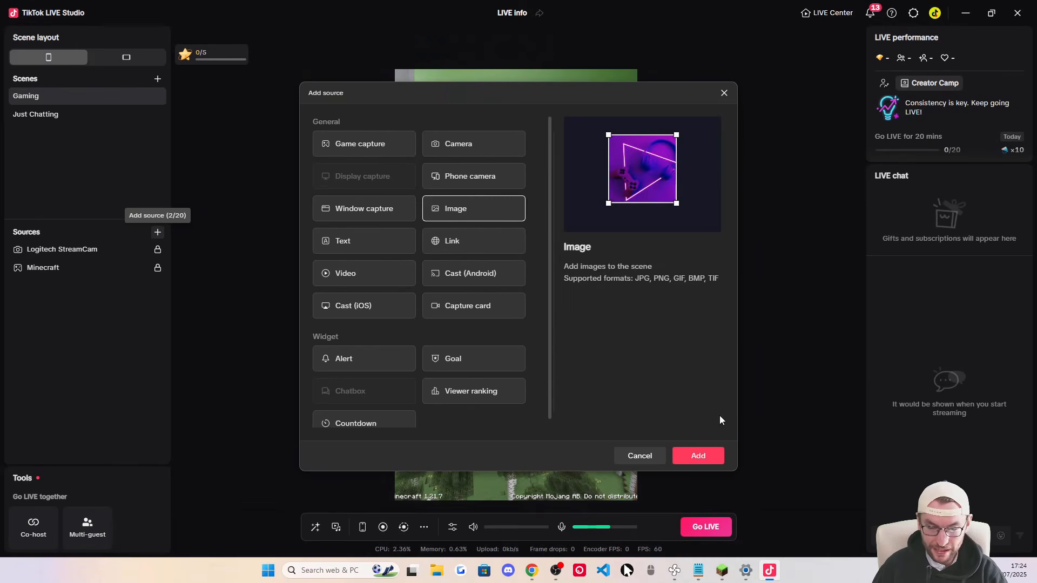
left_click(698, 456)
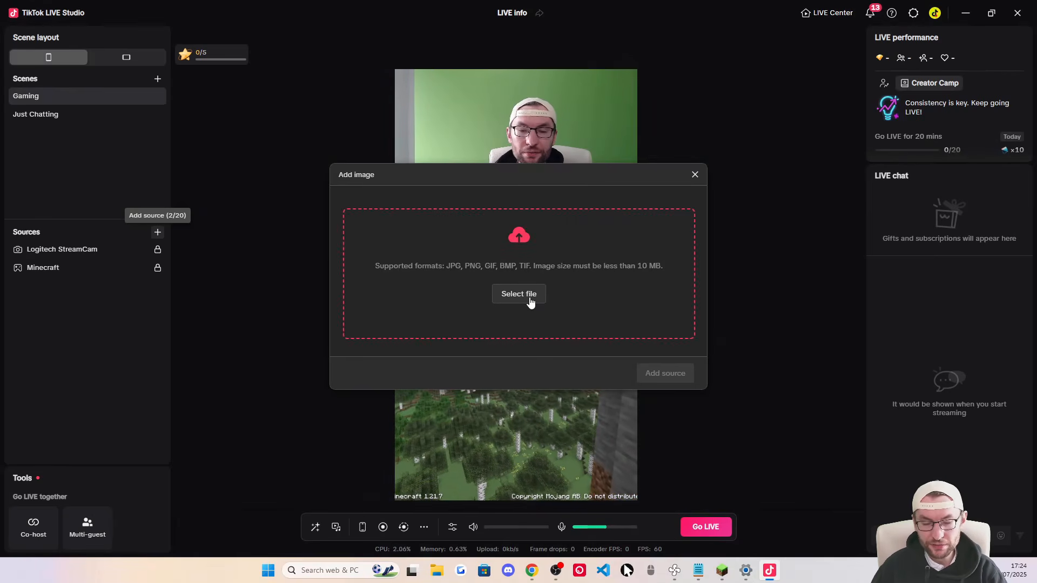
left_click(519, 294)
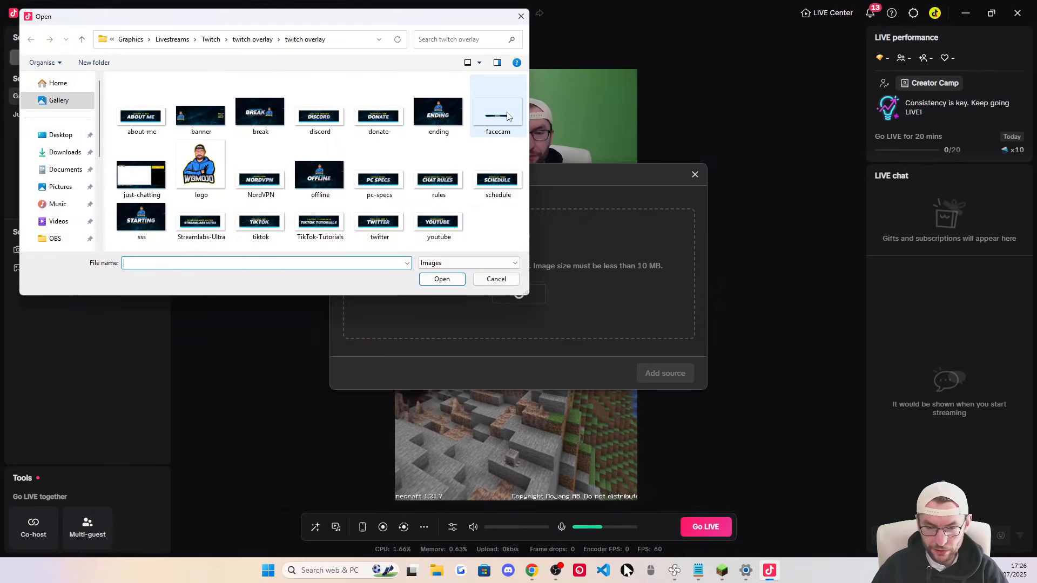
double_click(508, 116)
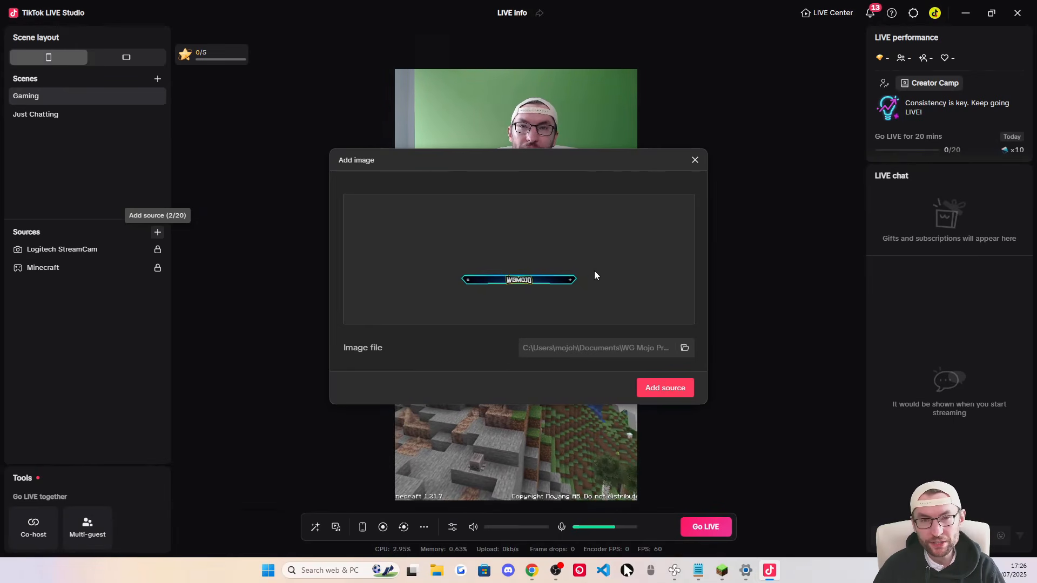
left_click(665, 388)
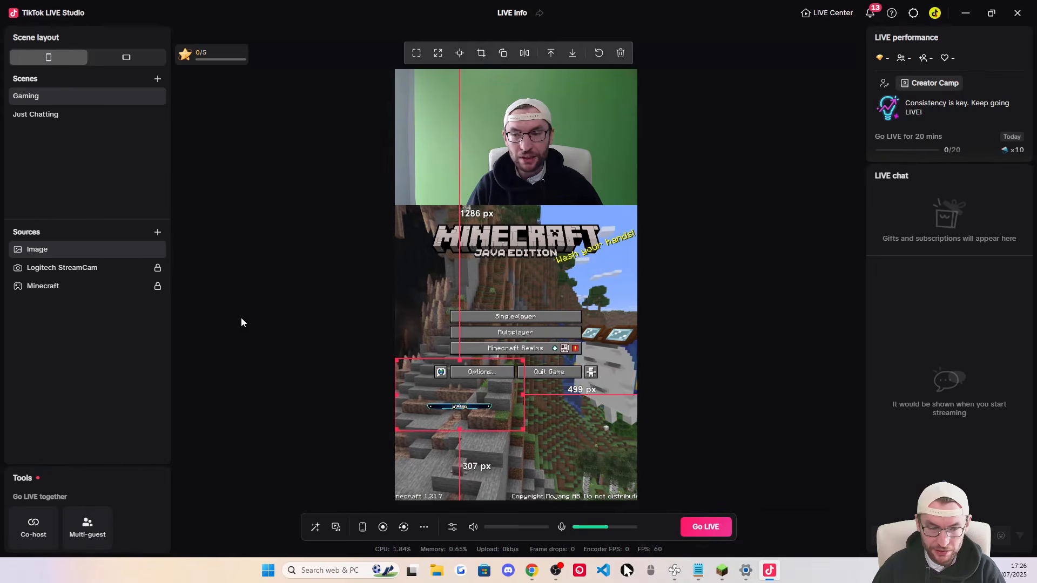
Rename the new Image source to Webcam Border
double_click(38, 249)
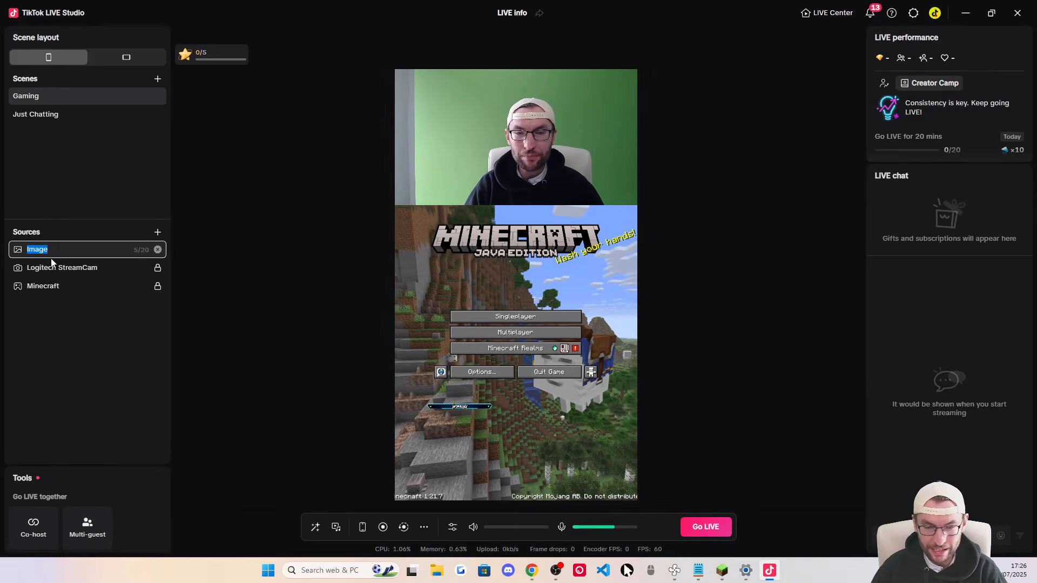
type("Webcam")
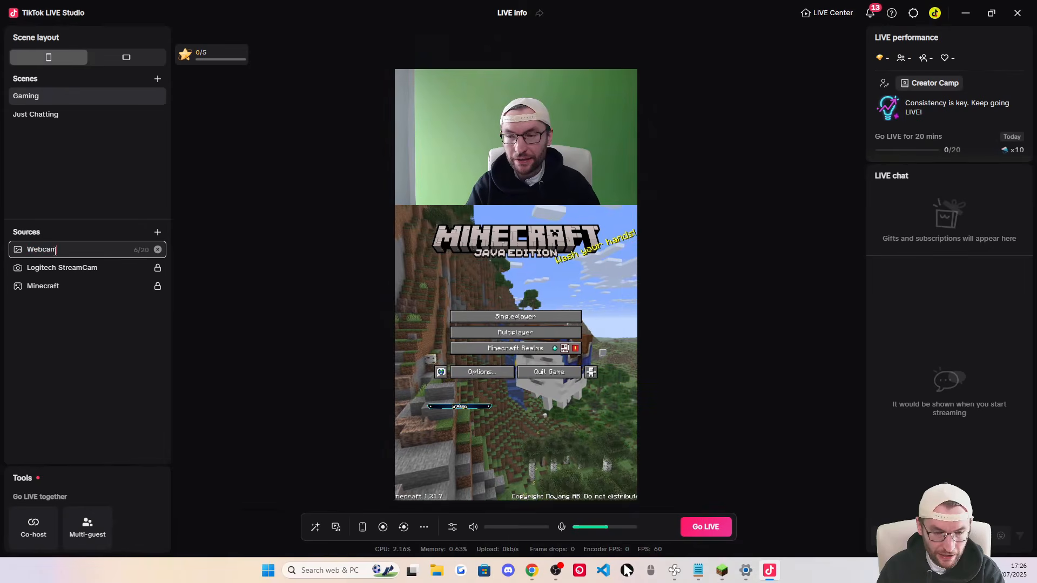
type(" Border")
key("Return")
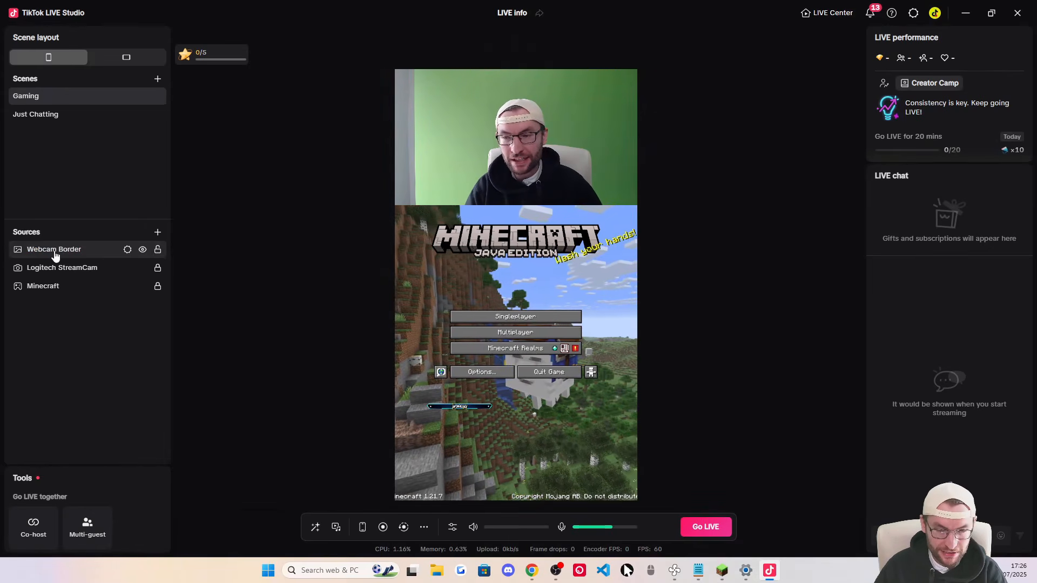
Enlarge the webcam border to span the canvas width, position it over the seam between camera and Minecraft, and lock it
left_click(62, 250)
left_click_drag(448, 399, 482, 157)
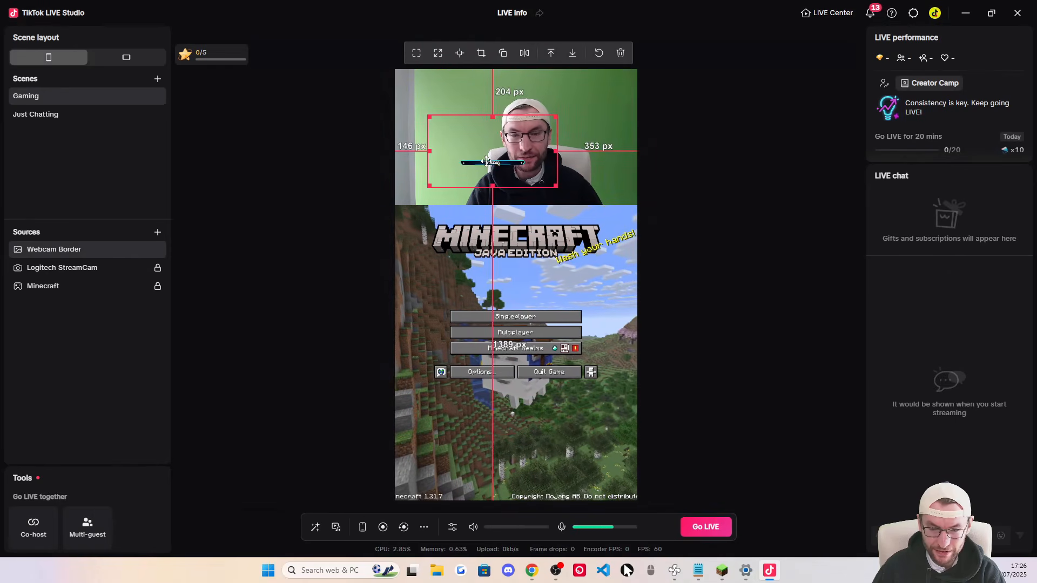
left_click_drag(547, 187, 637, 242)
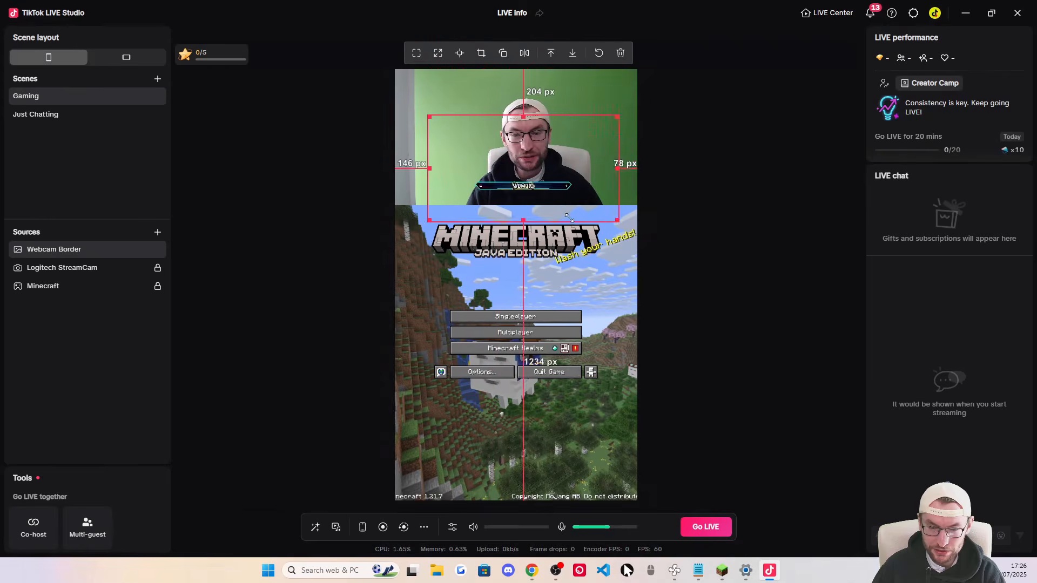
left_click_drag(524, 202, 505, 206)
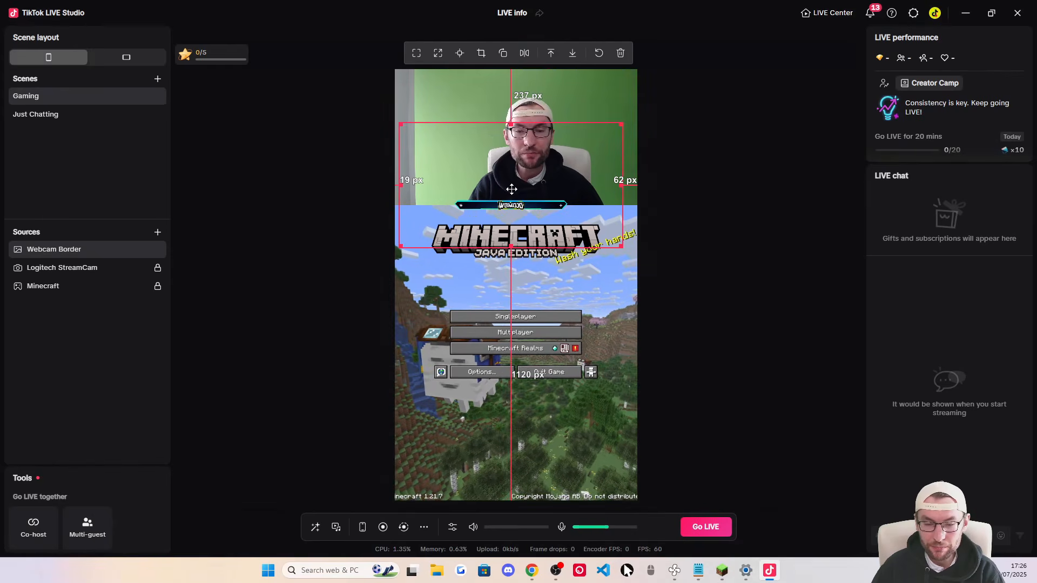
left_click_drag(622, 246, 674, 301)
left_click_drag(454, 262, 453, 211)
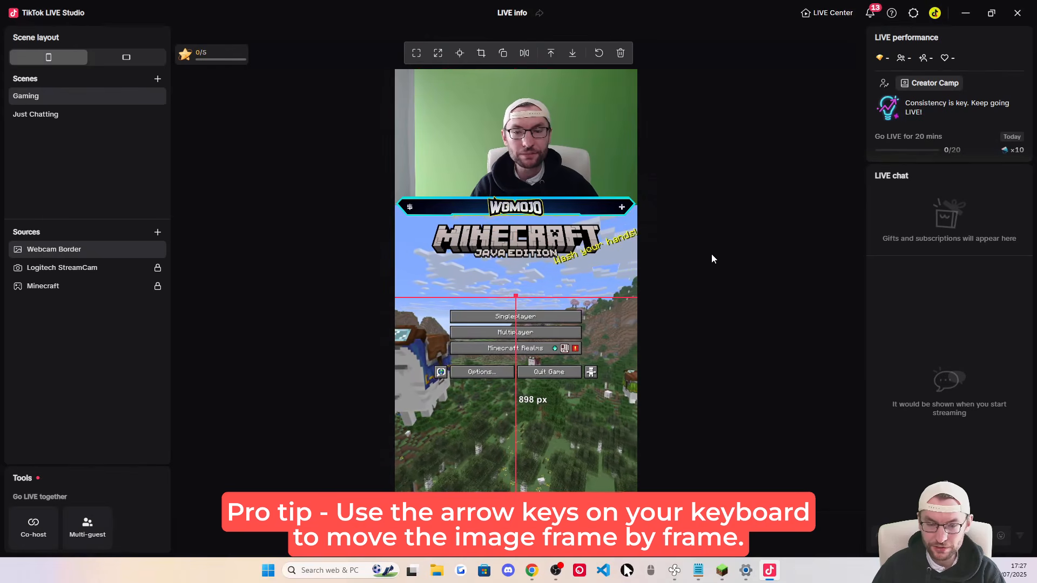
left_click(158, 253)
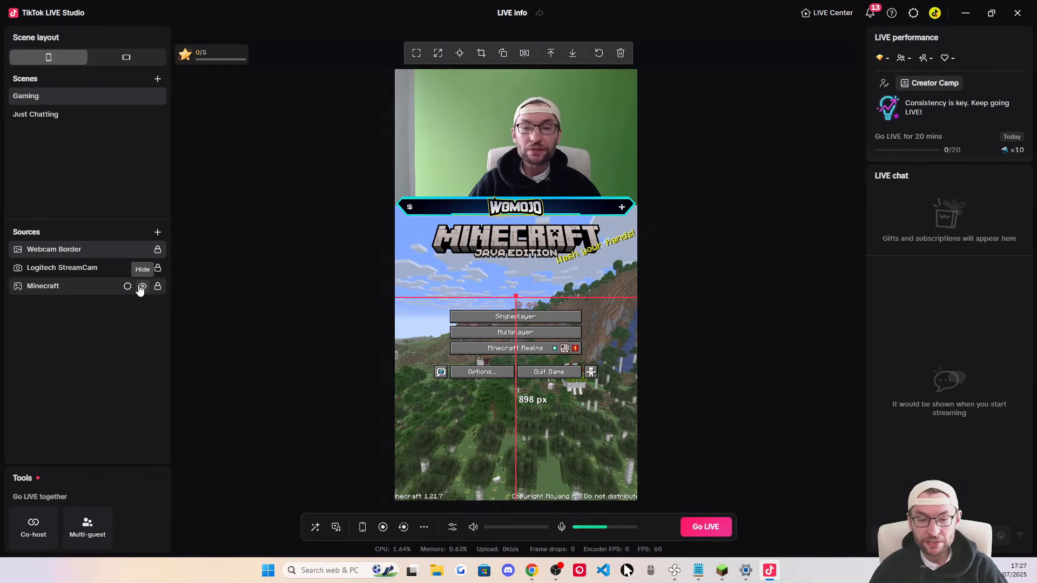
left_click(157, 233)
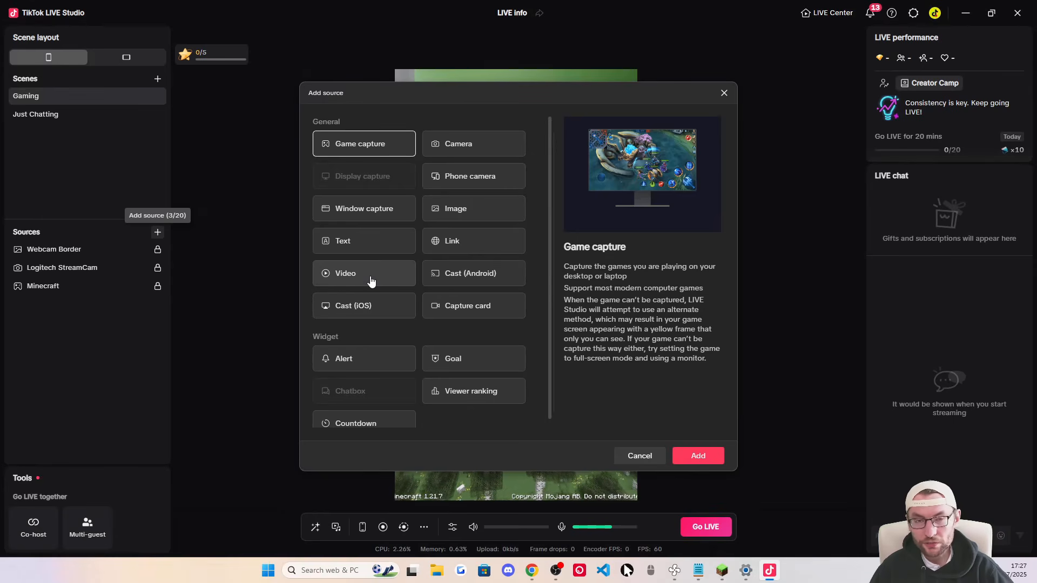
left_click(109, 150)
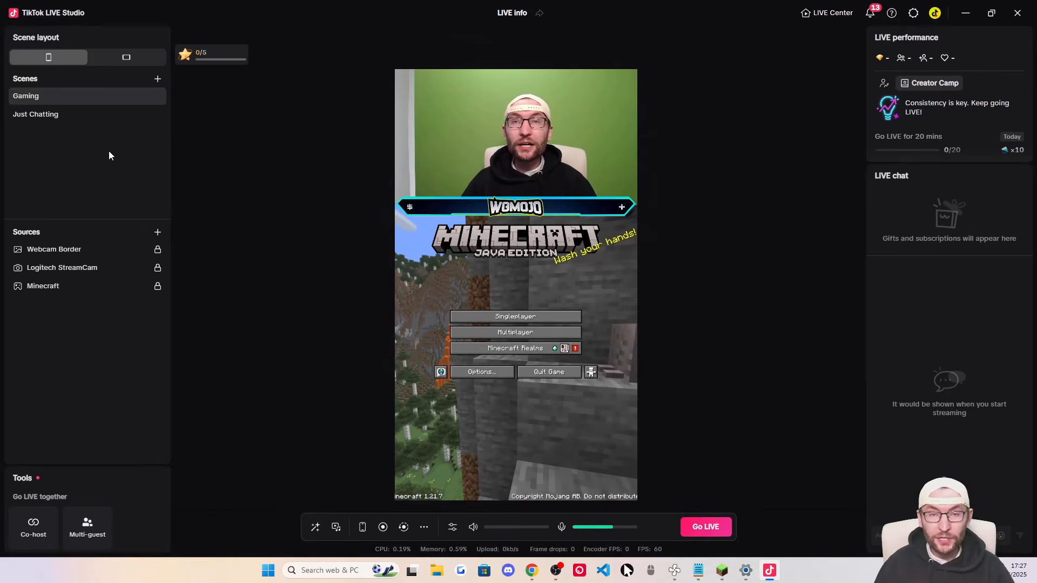
left_click(52, 117)
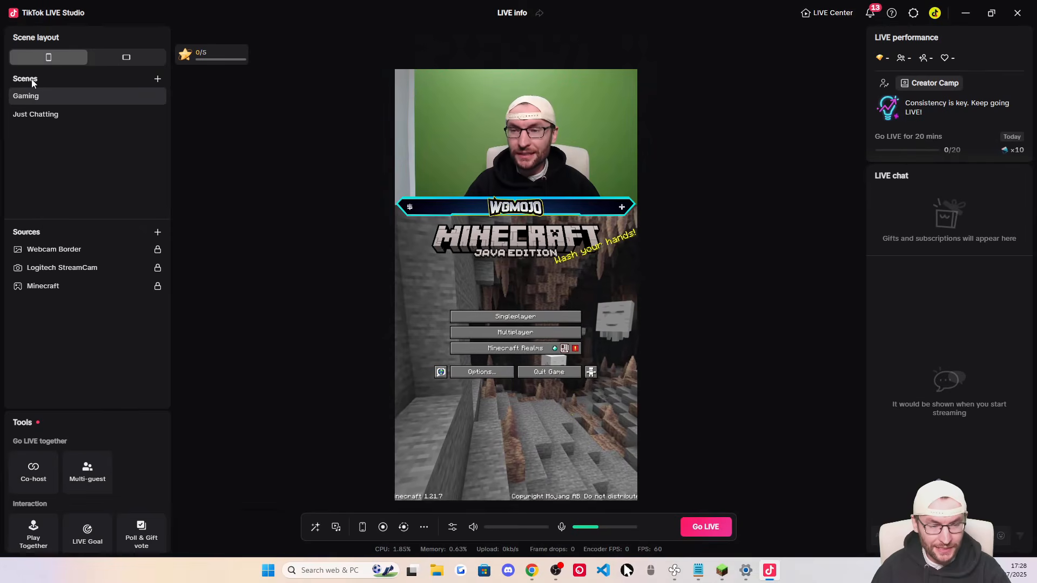
Look through the templates for a new scene and preview Fill to screen with the Neon Light, Yellow Power and Cyber Neon themes
left_click(158, 79)
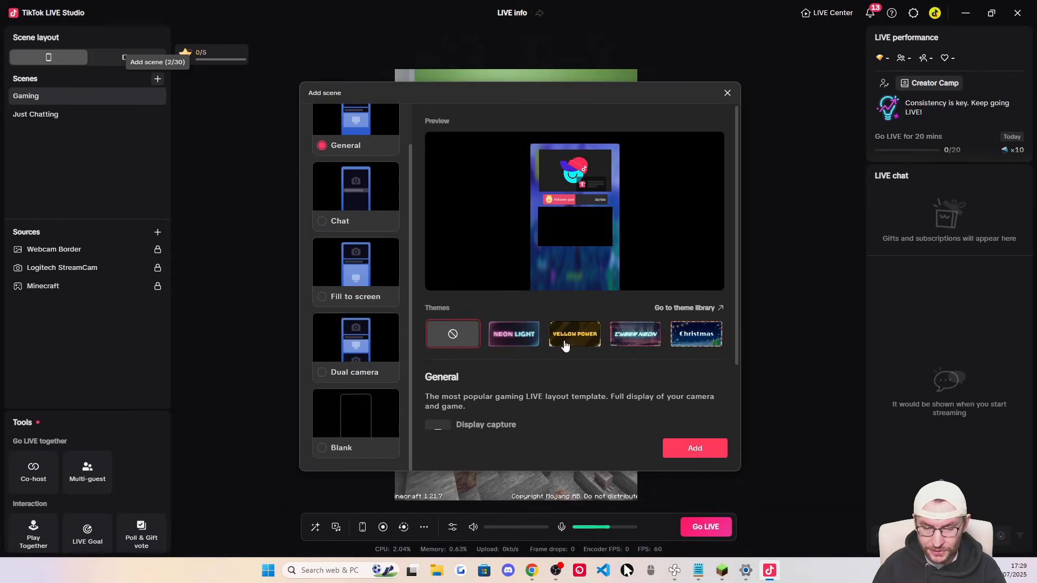
scroll(385, 426, "up", 1)
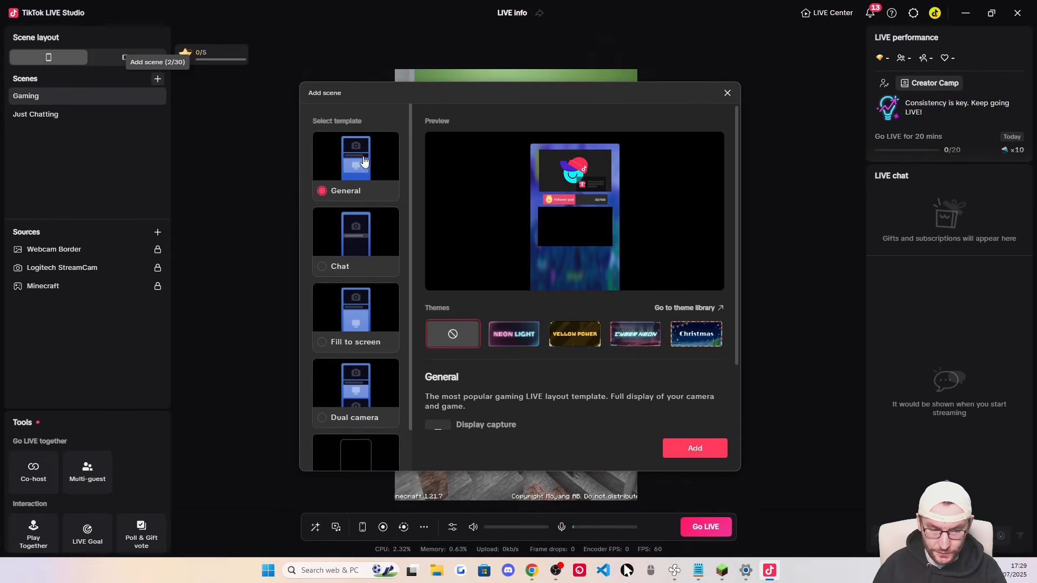
scroll(362, 254, "down", 1)
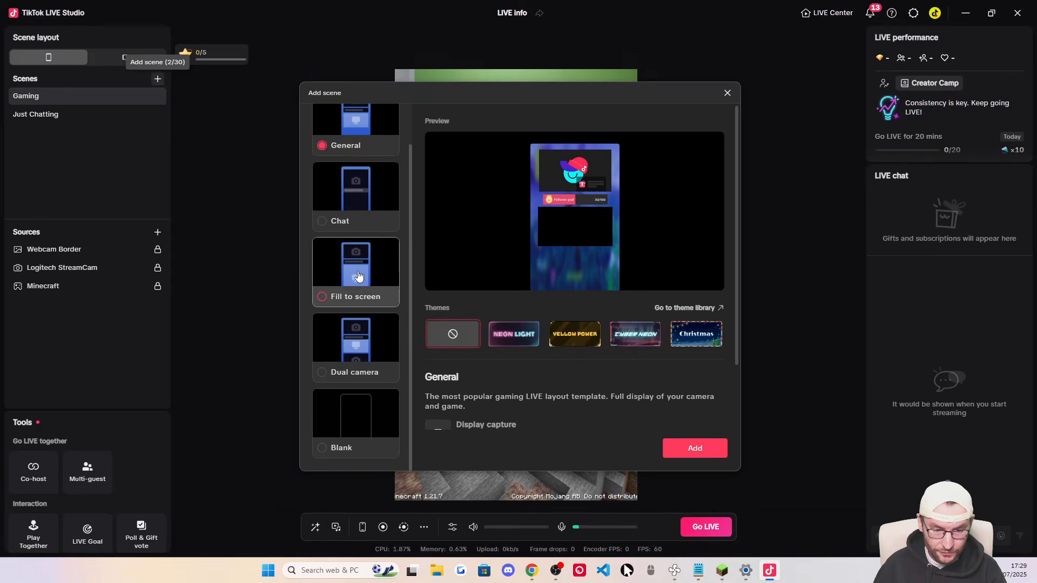
left_click(356, 276)
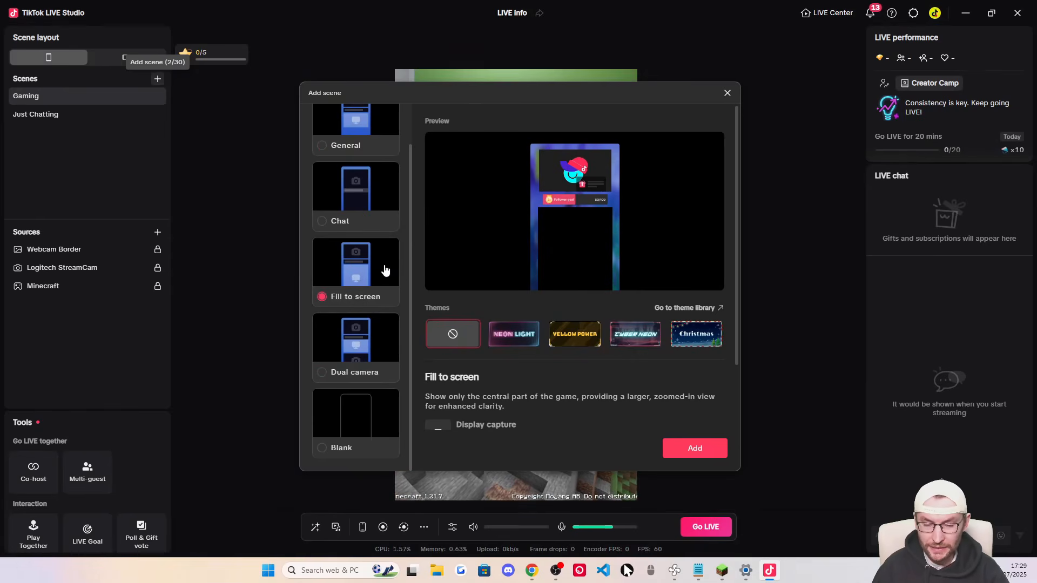
left_click(514, 335)
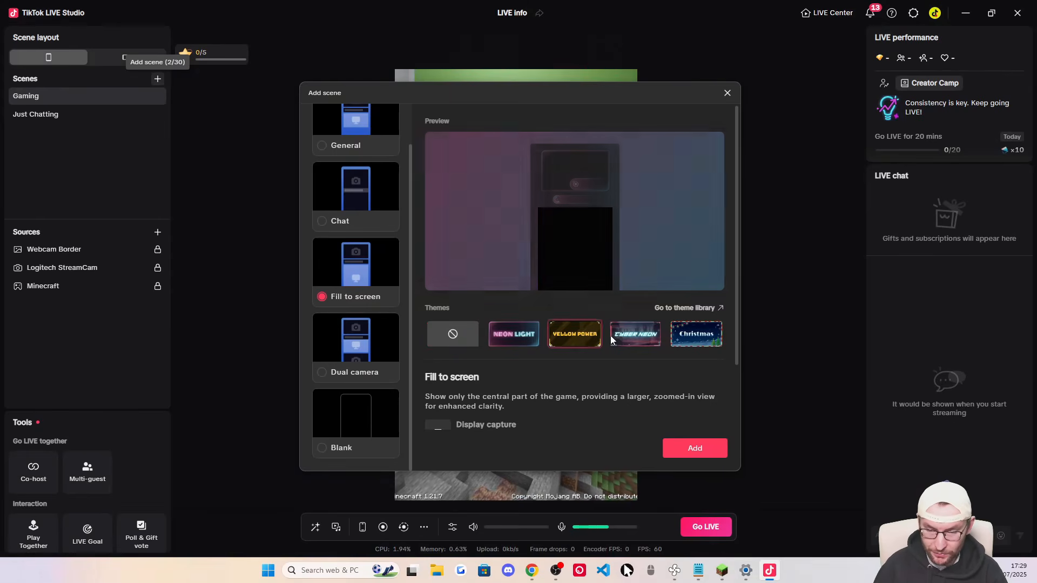
left_click(635, 334)
Add the Aurora theme's scenes from the theme library
left_click(689, 308)
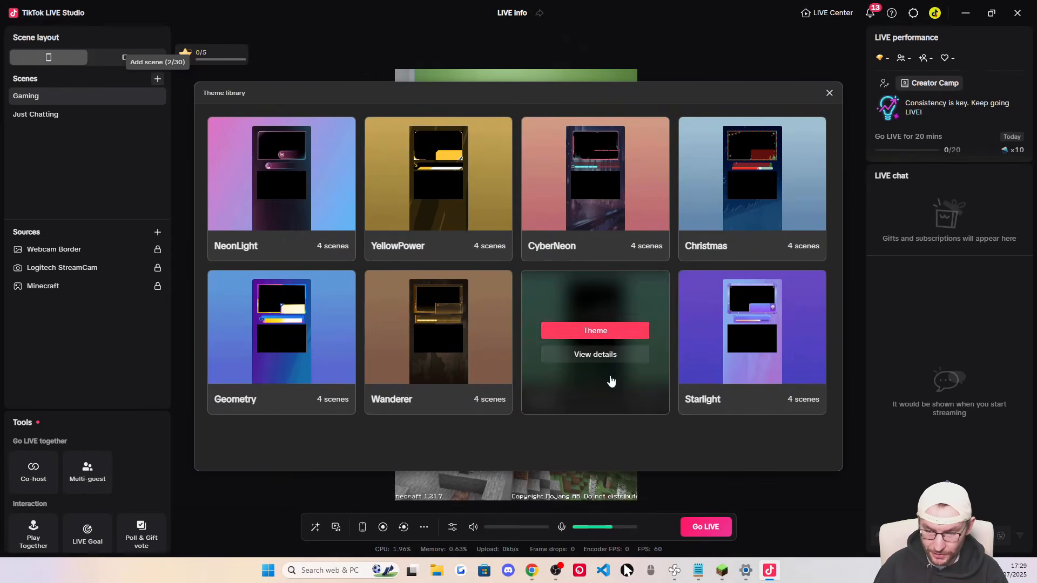
left_click(596, 330)
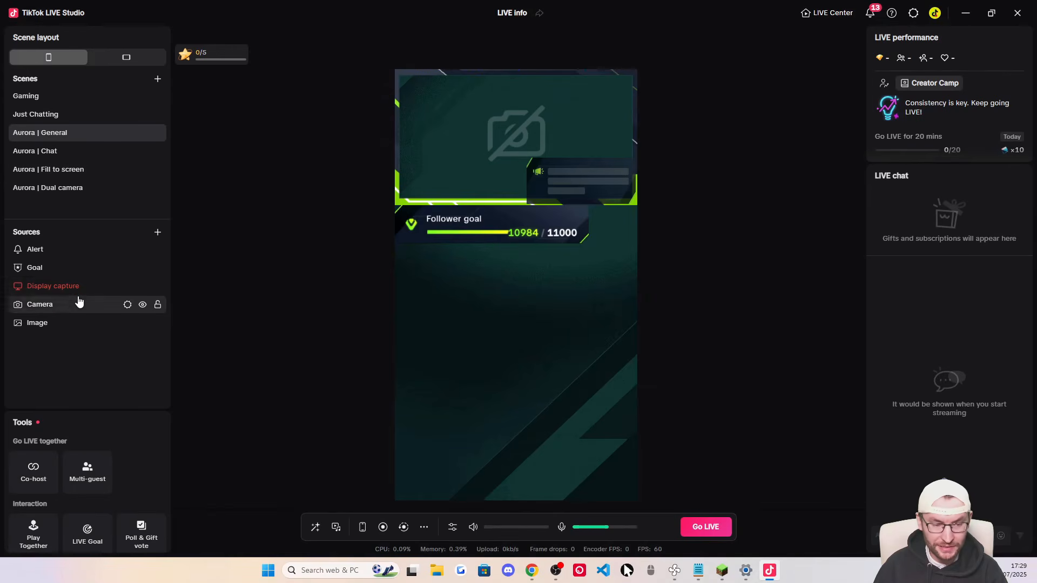
Delete the Aurora General, Chat and Dual camera scenes, keeping only the Fill to screen one
mouse_move(72, 294)
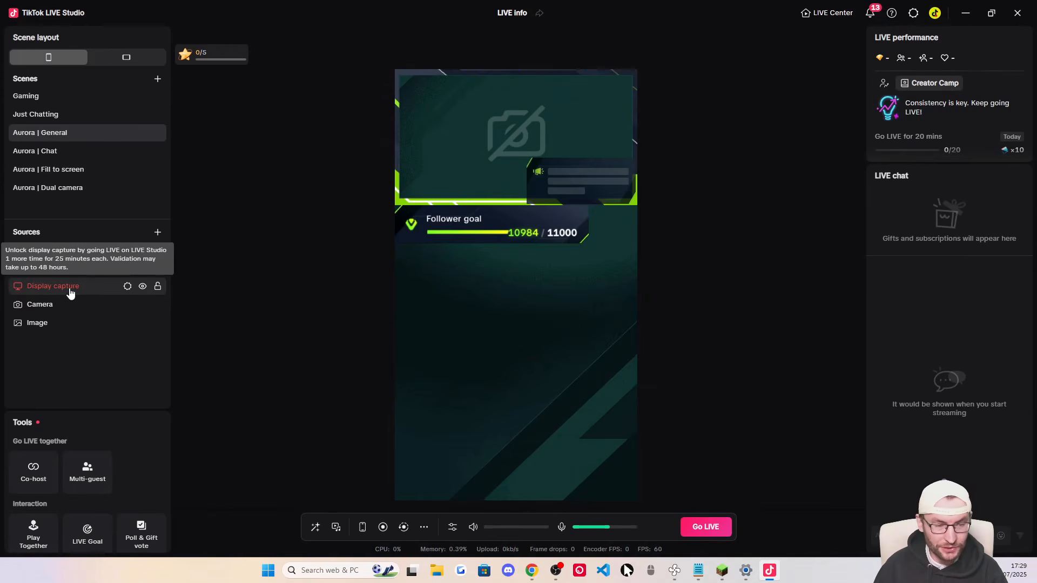
right_click(59, 139)
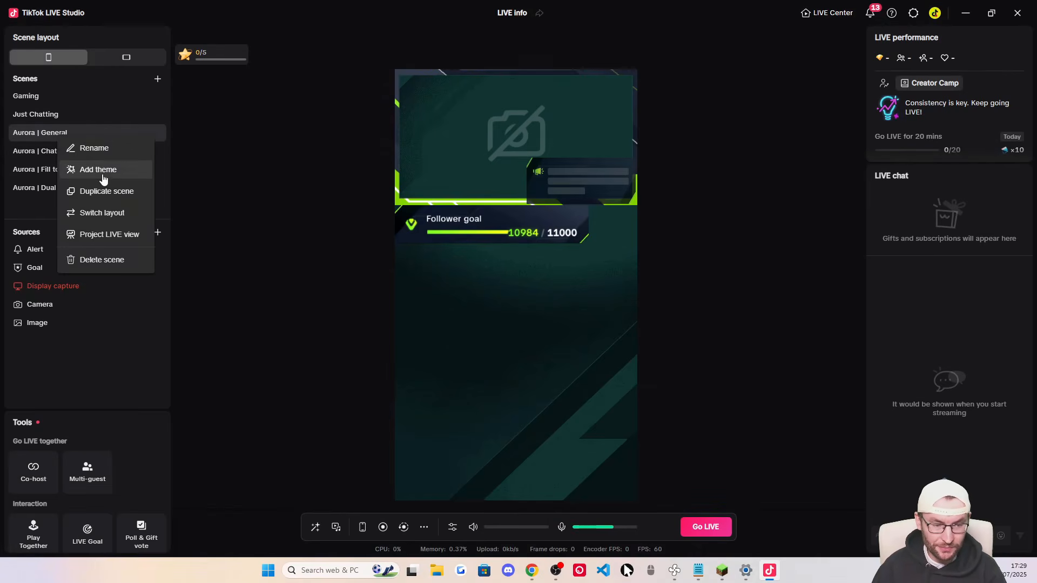
left_click(102, 260)
left_click(577, 309)
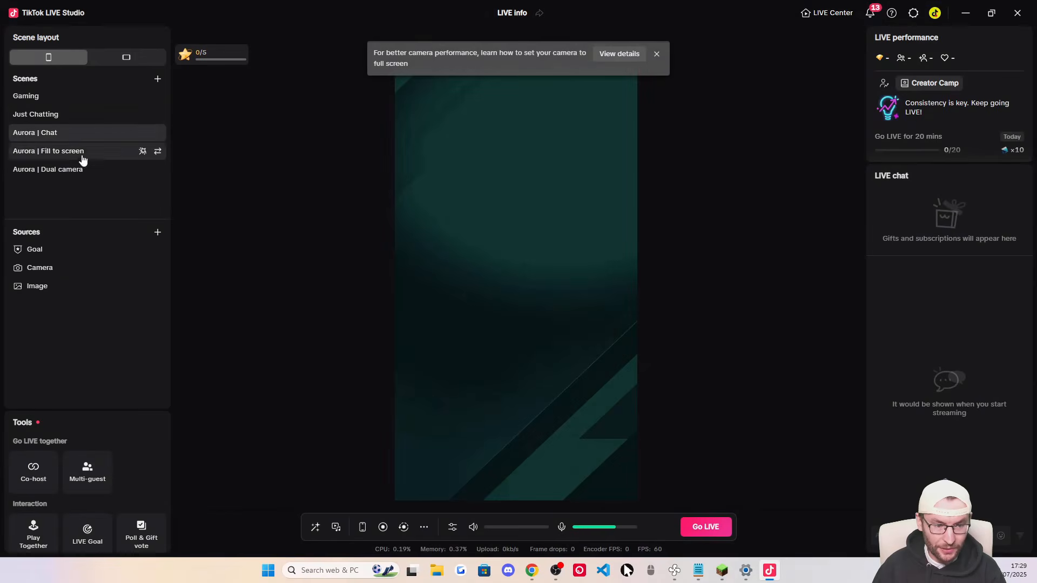
right_click(48, 136)
left_click(122, 254)
left_click(557, 310)
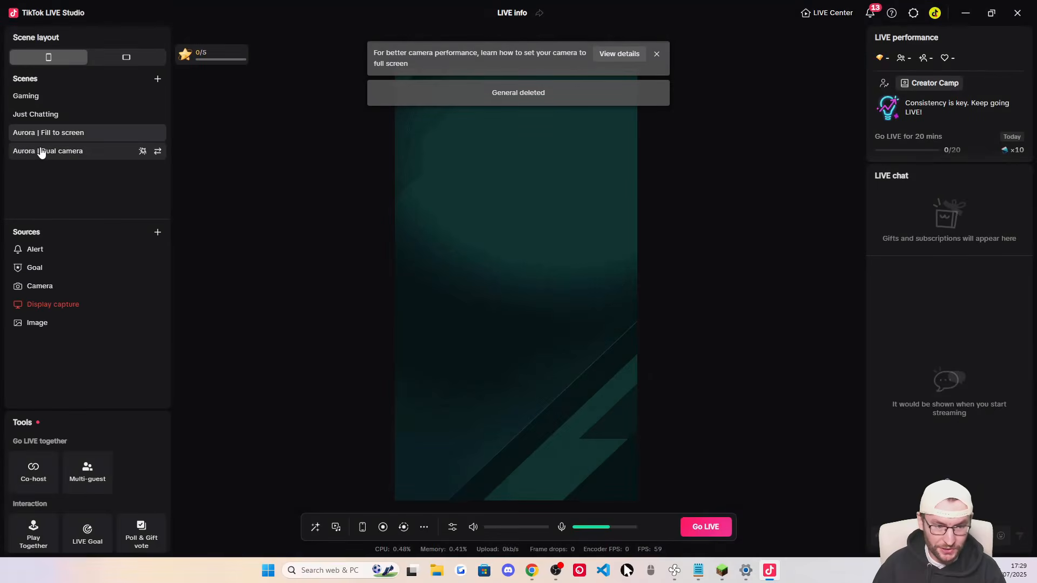
right_click(42, 152)
left_click(100, 281)
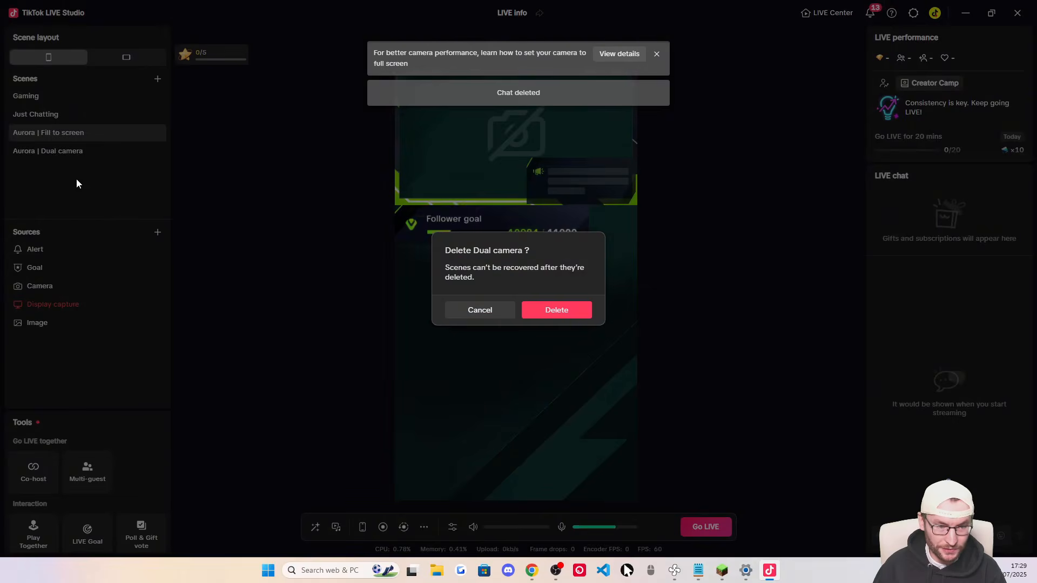
left_click(562, 314)
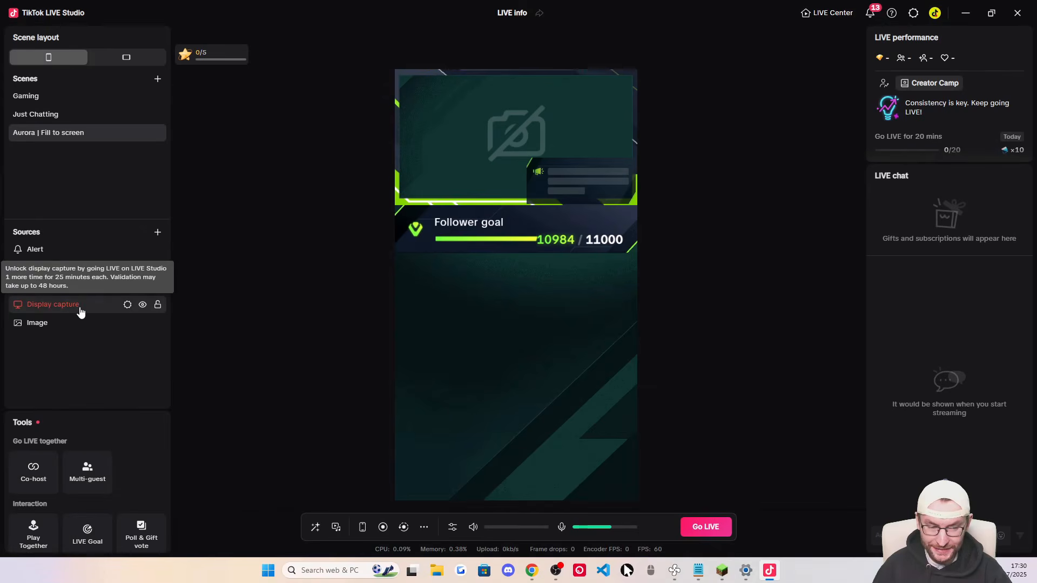
Replace the locked Display capture source in the Aurora Fill to screen scene with a game capture of javaw.exe Minecraft 1.21.7
right_click(57, 307)
left_click(95, 444)
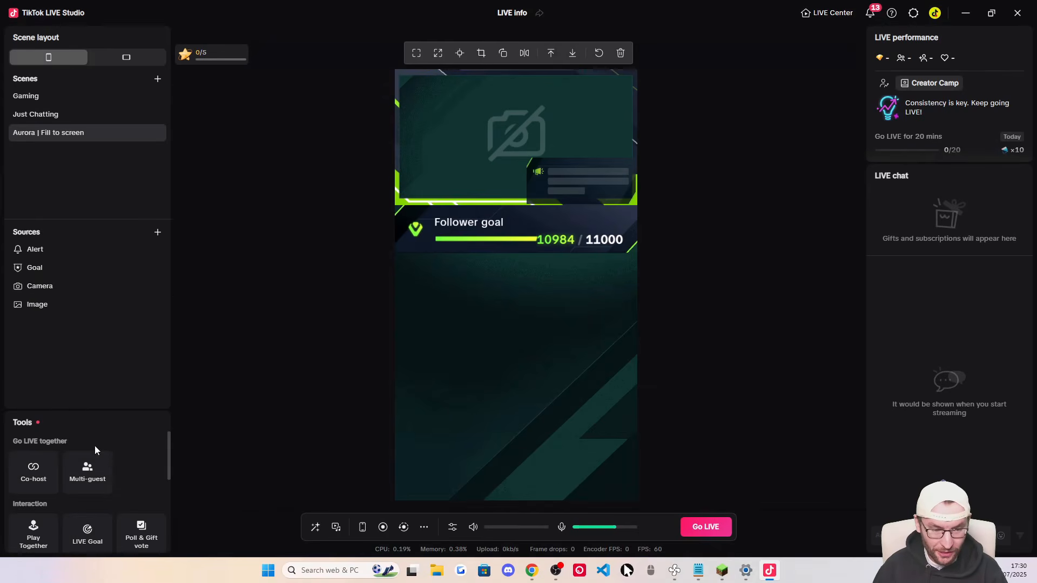
left_click(158, 232)
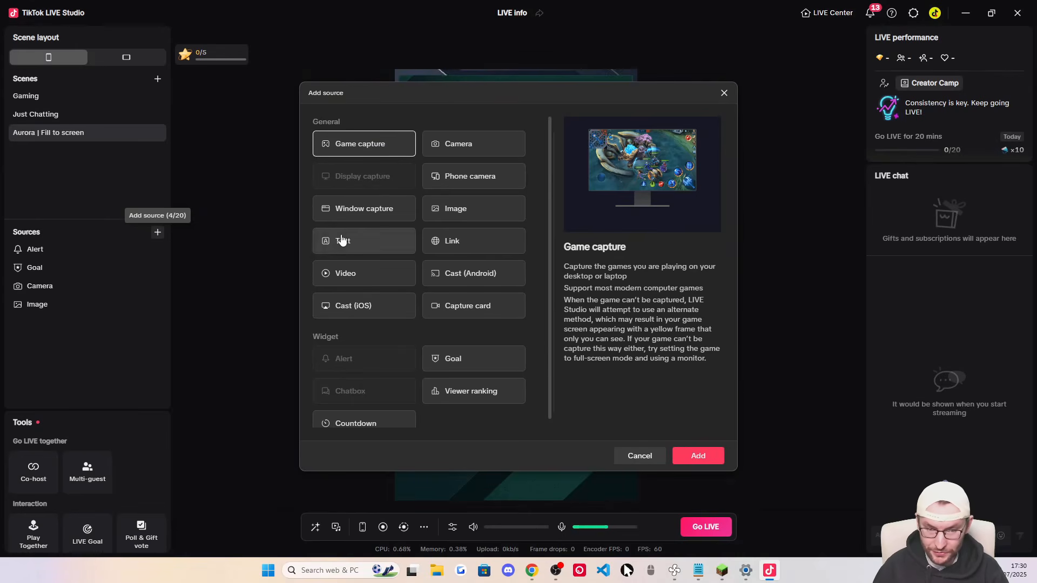
left_click(699, 455)
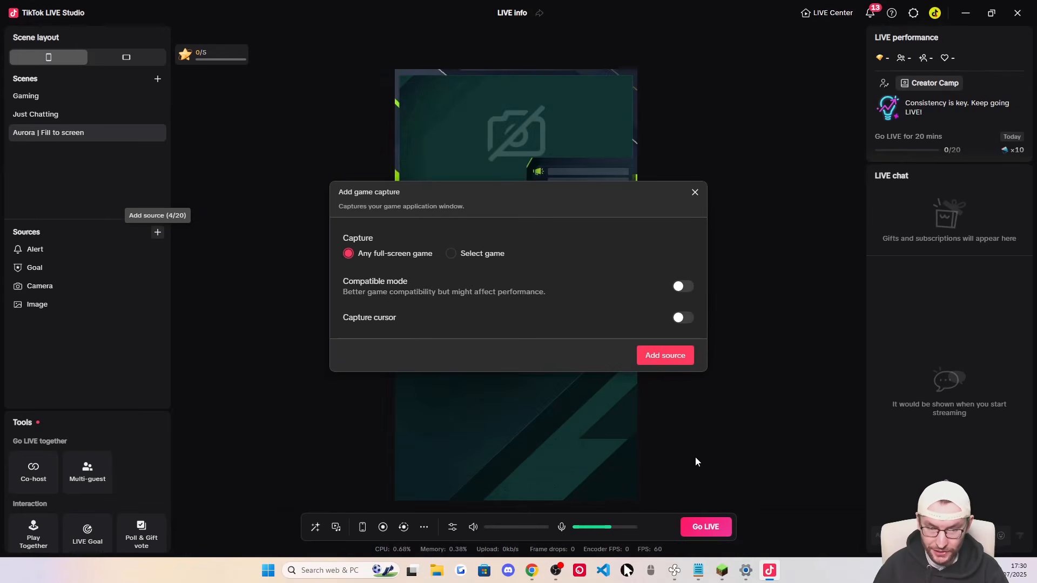
left_click(452, 254)
left_click(394, 281)
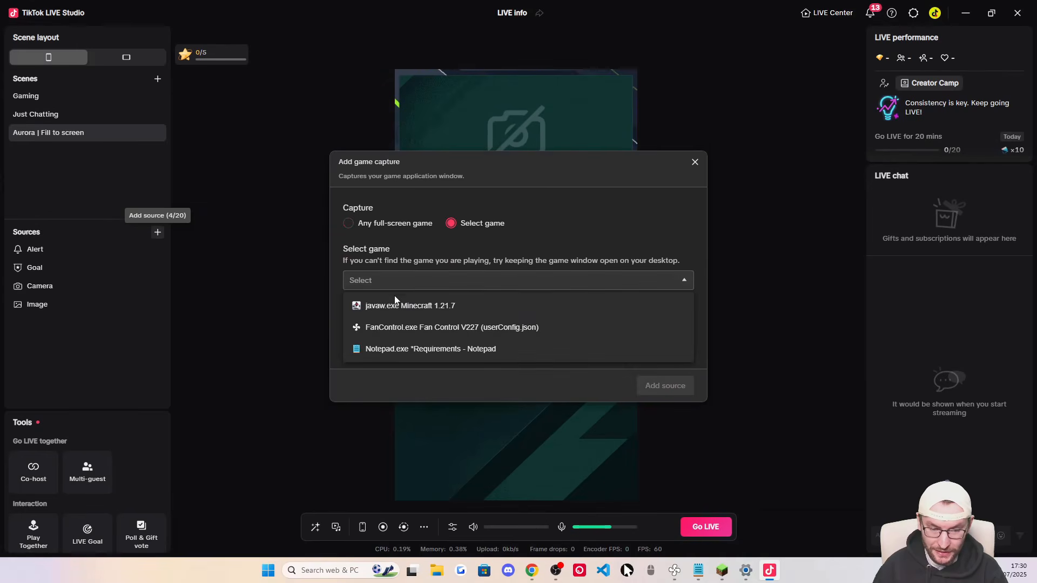
left_click(398, 301)
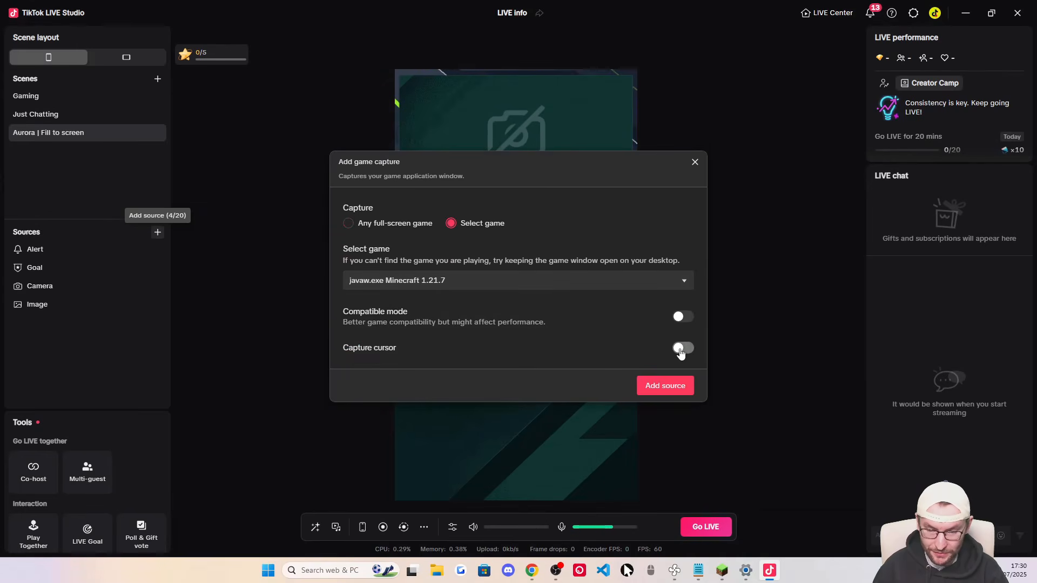
left_click(666, 386)
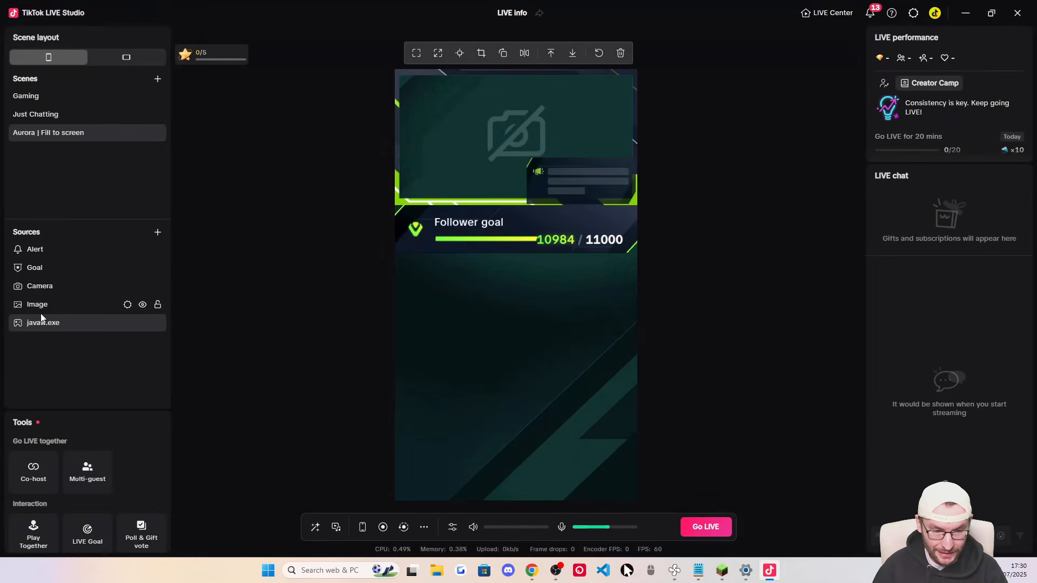
Bring the Minecraft capture to the front of the sources and enlarge it to fill the canvas from its lower edge up to the camera frame
left_click_drag(44, 327, 49, 250)
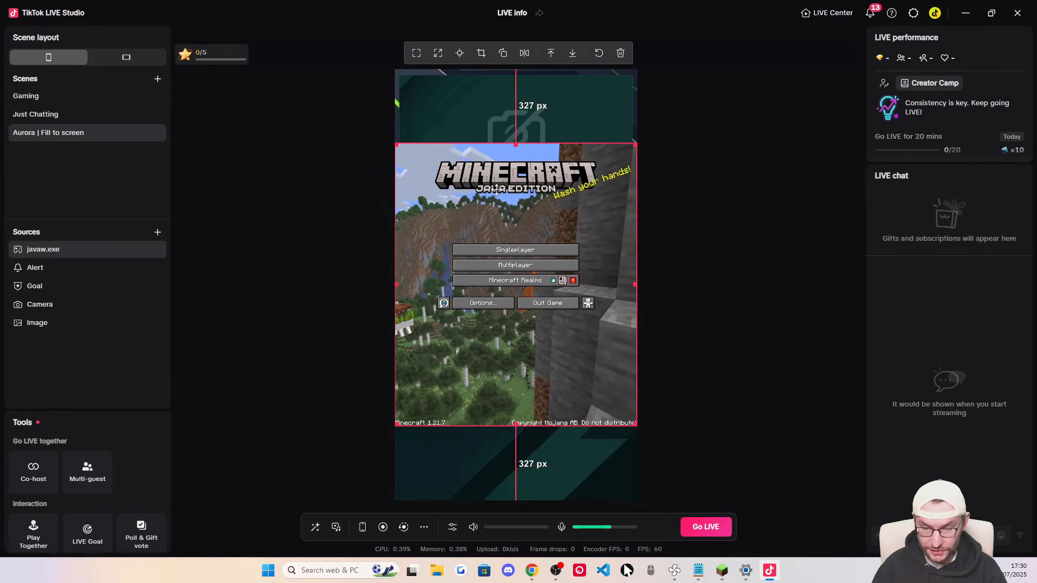
left_click_drag(496, 189, 497, 263)
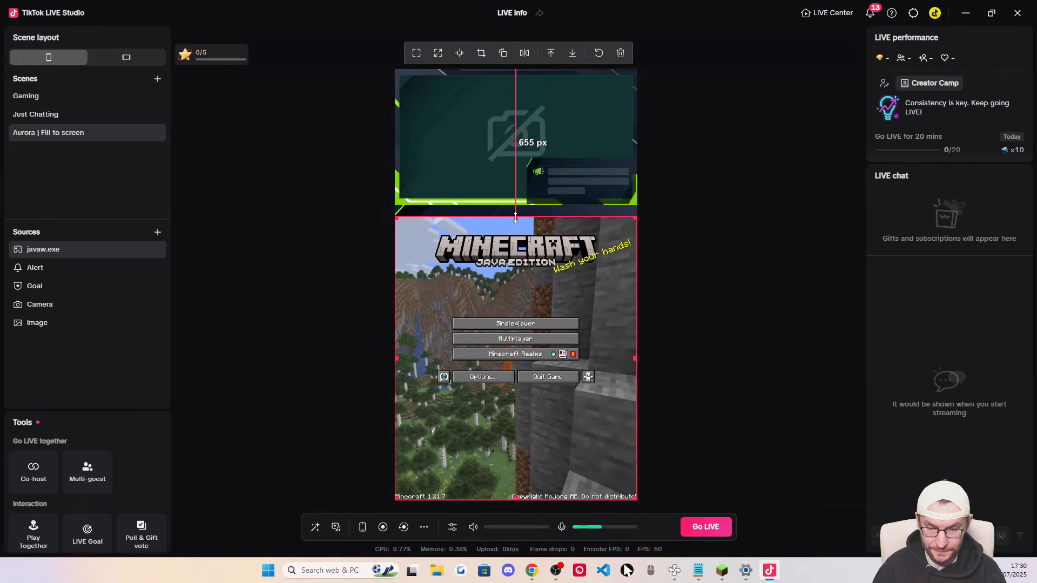
left_click_drag(514, 216, 511, 204)
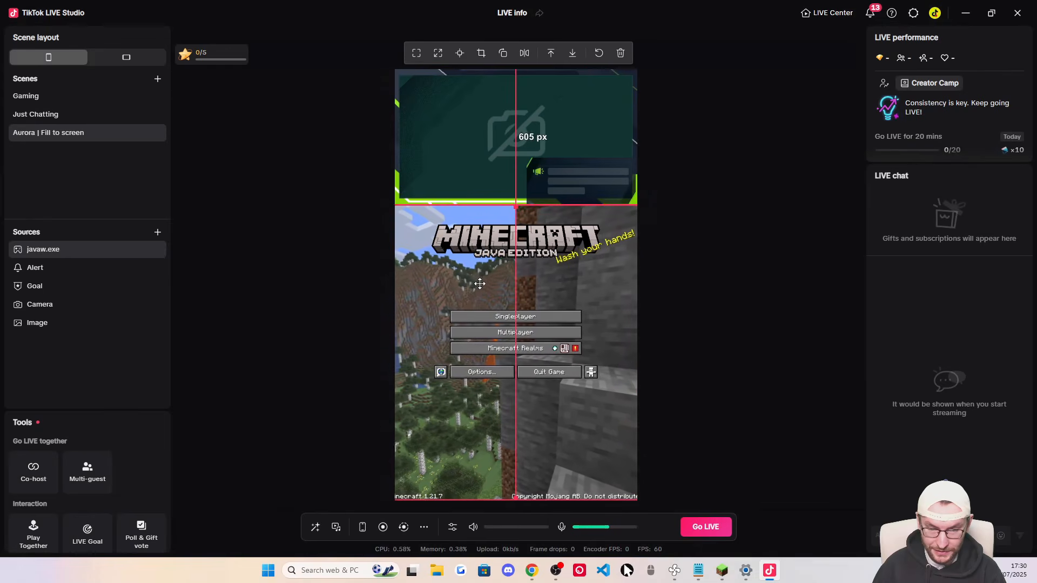
left_click(679, 277)
Set the Aurora scene's camera device to Logitech StreamCam and apply the settings
left_click(128, 306)
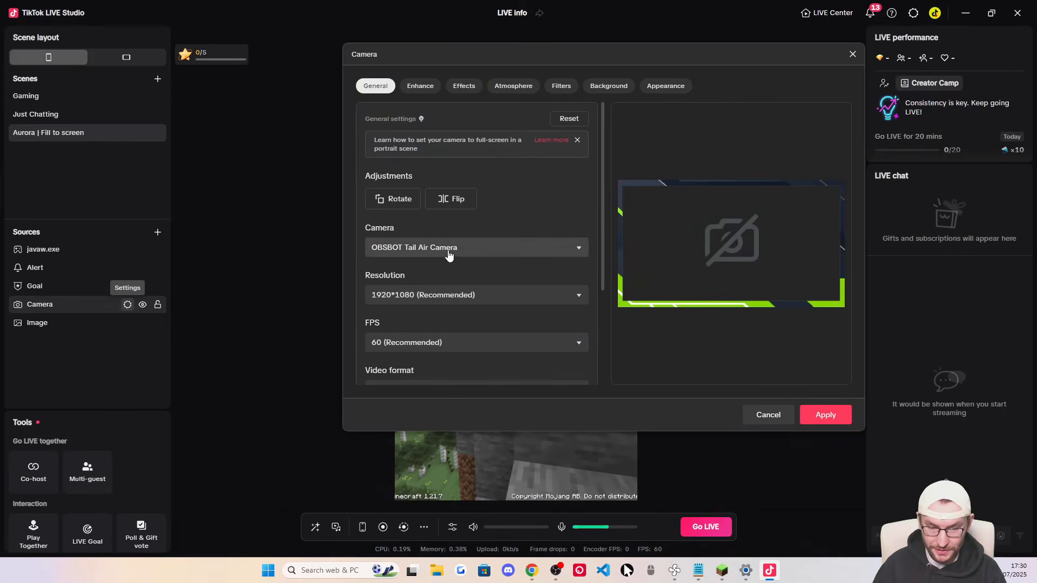
left_click(432, 254)
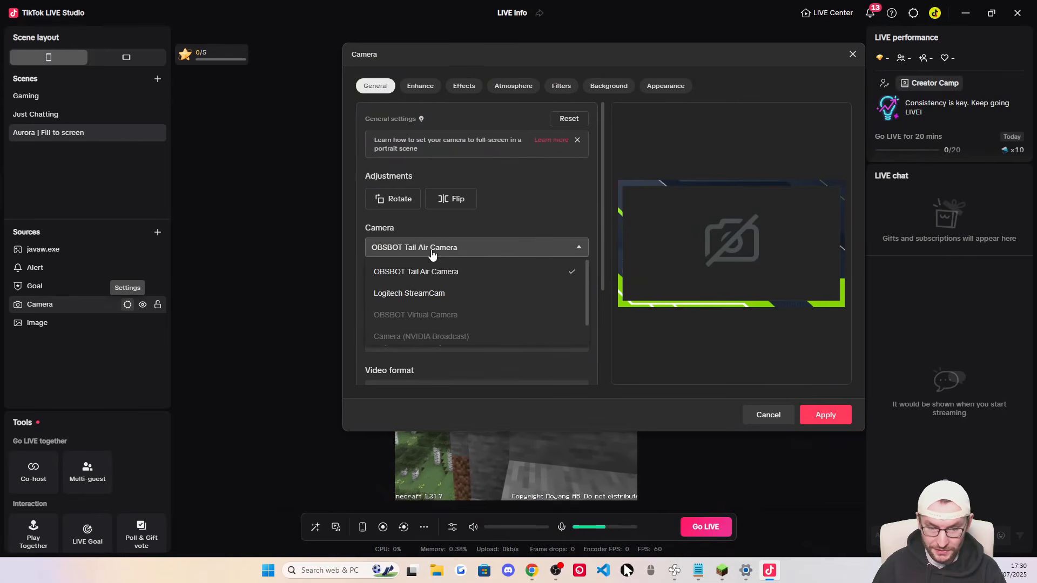
left_click(431, 293)
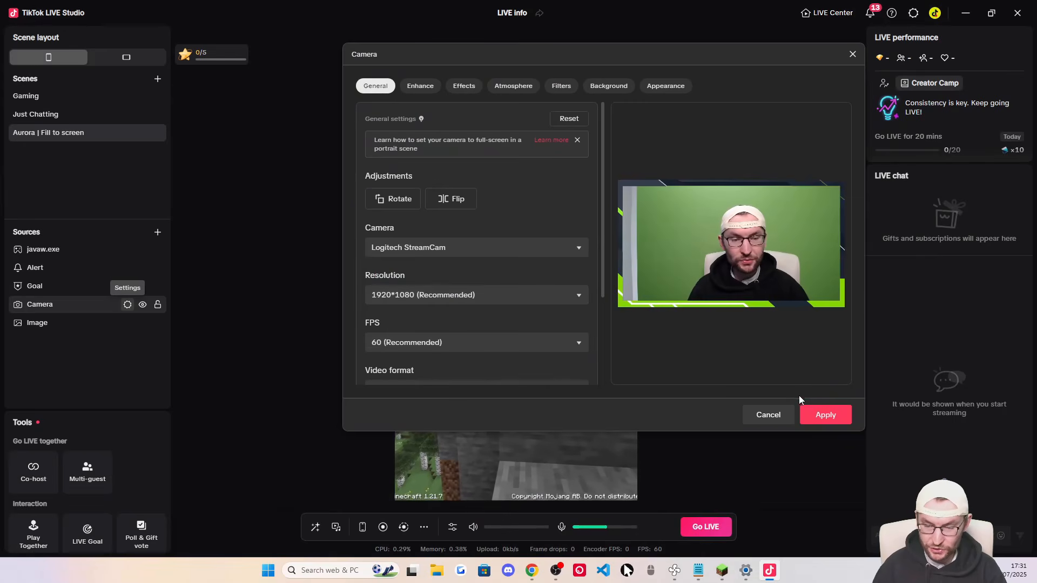
left_click(825, 415)
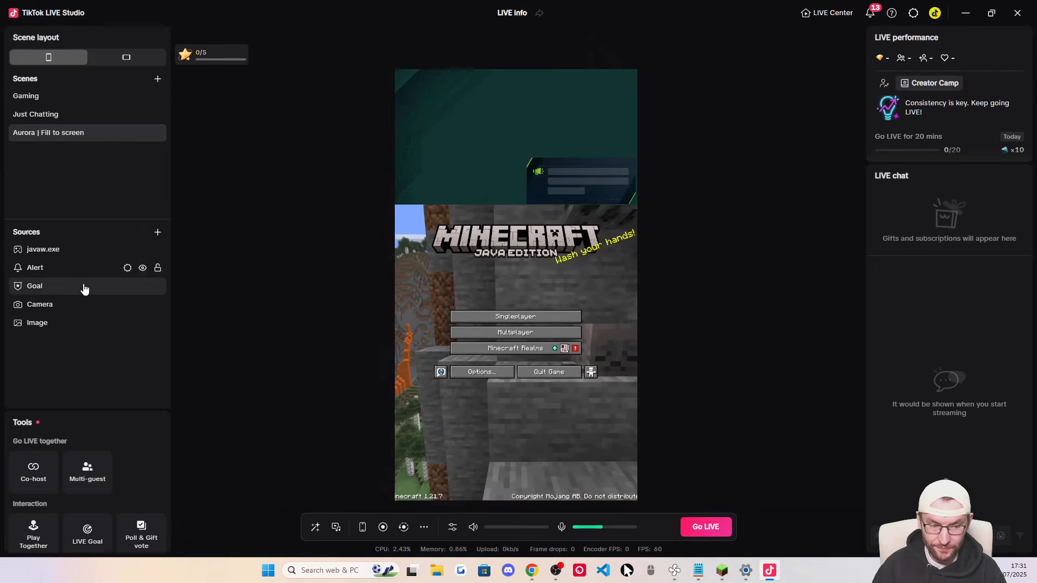
Fit the camera to the canvas width, position it above the Minecraft capture, and order it directly below the Goal source
left_click(44, 304)
right_click(41, 307)
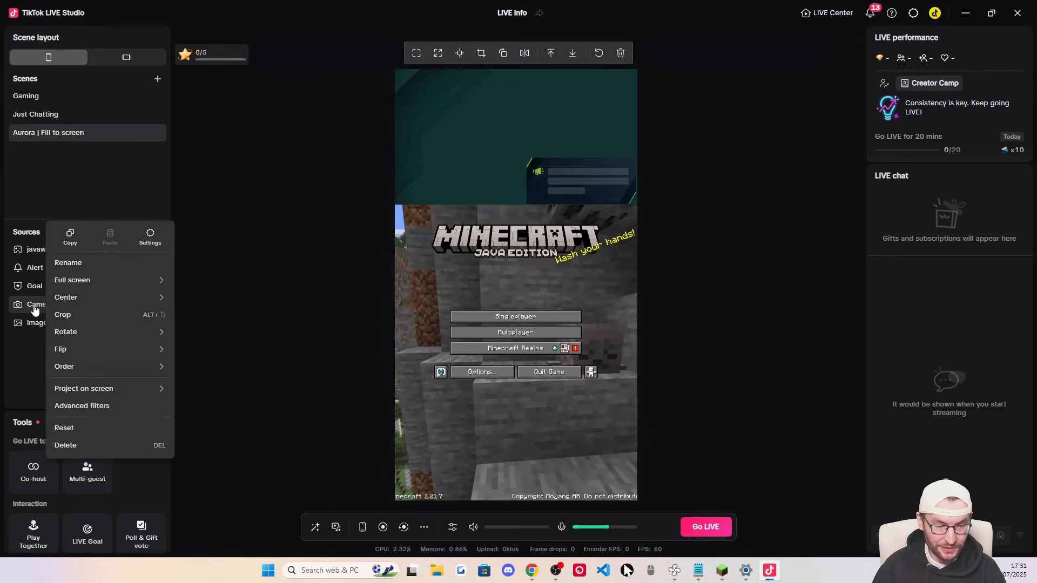
mouse_move(90, 275)
left_click(206, 306)
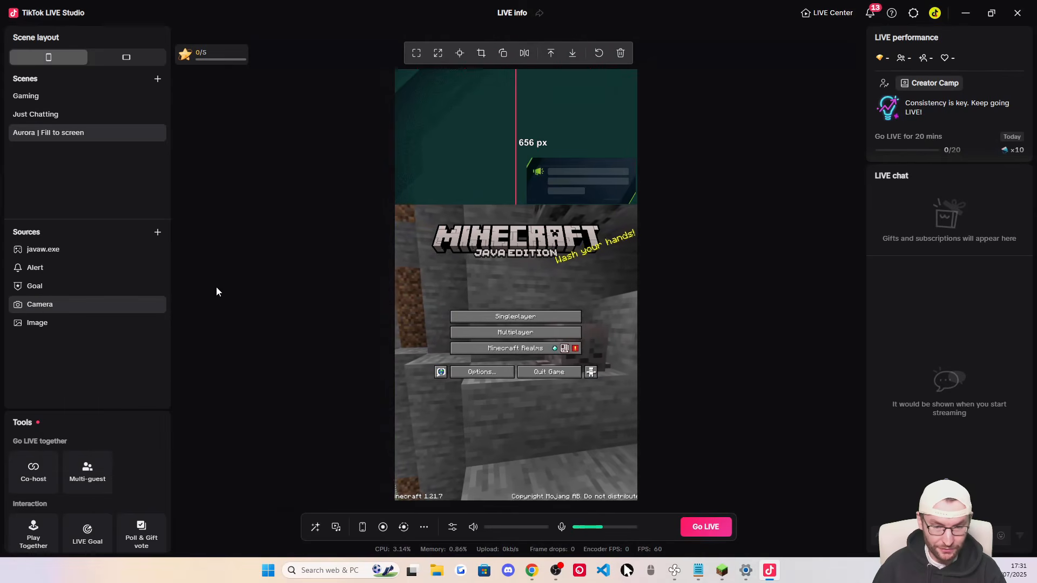
left_click_drag(108, 312, 58, 246)
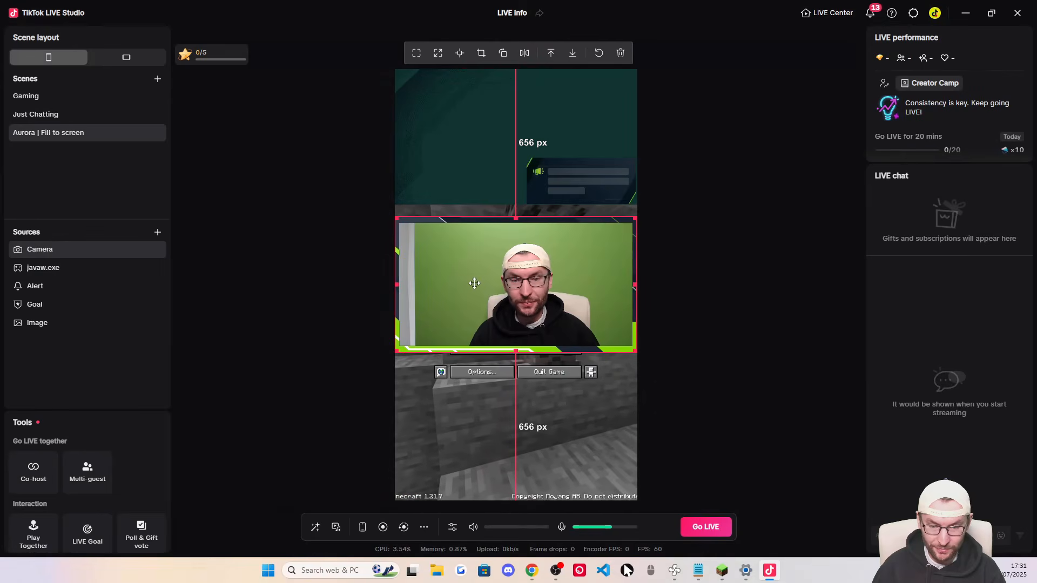
left_click_drag(470, 281, 473, 137)
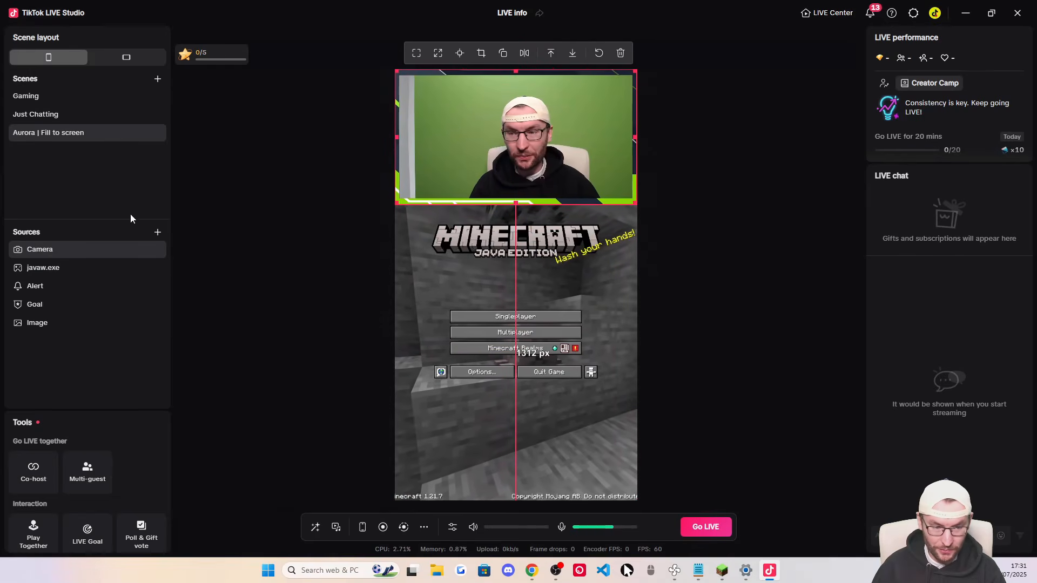
left_click_drag(43, 250, 44, 312)
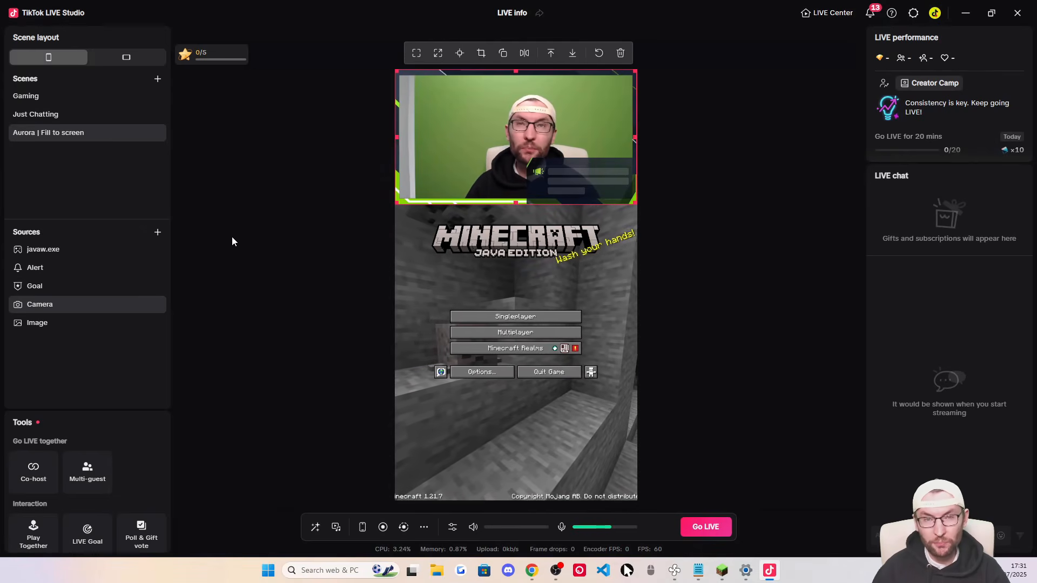
Check the Alert source's placement over the camera and switch to the Gaming scene
left_click(85, 274)
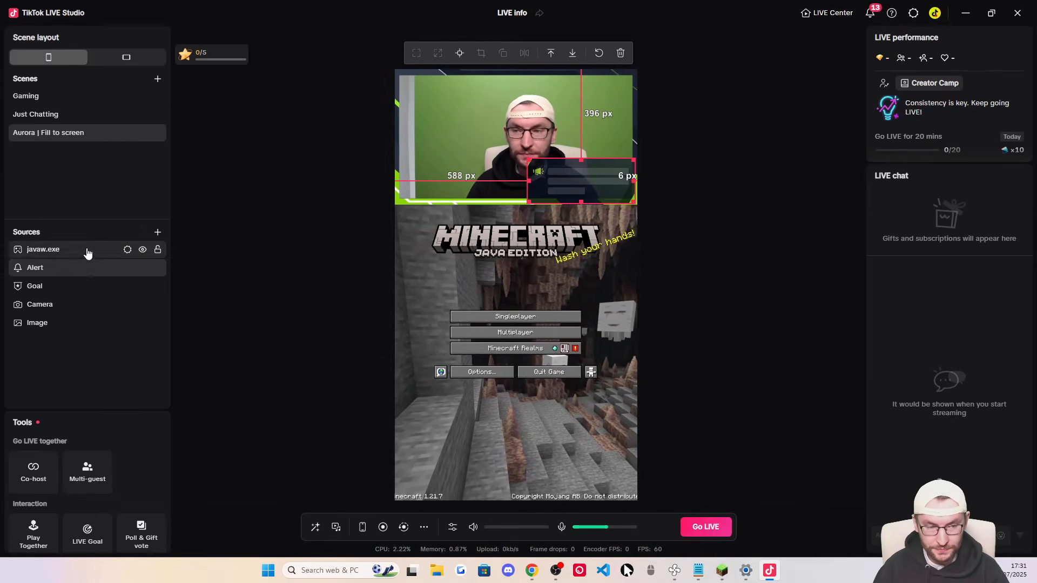
left_click(74, 98)
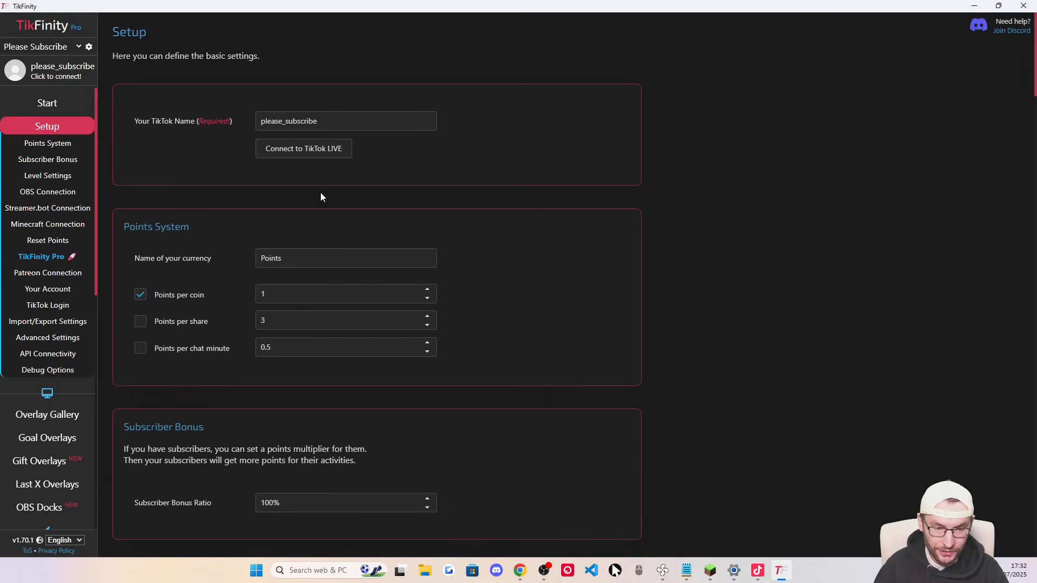
Look over the TikTok name field and the TikTok Login section in TikFinity's setup
left_click_drag(331, 123, 238, 124)
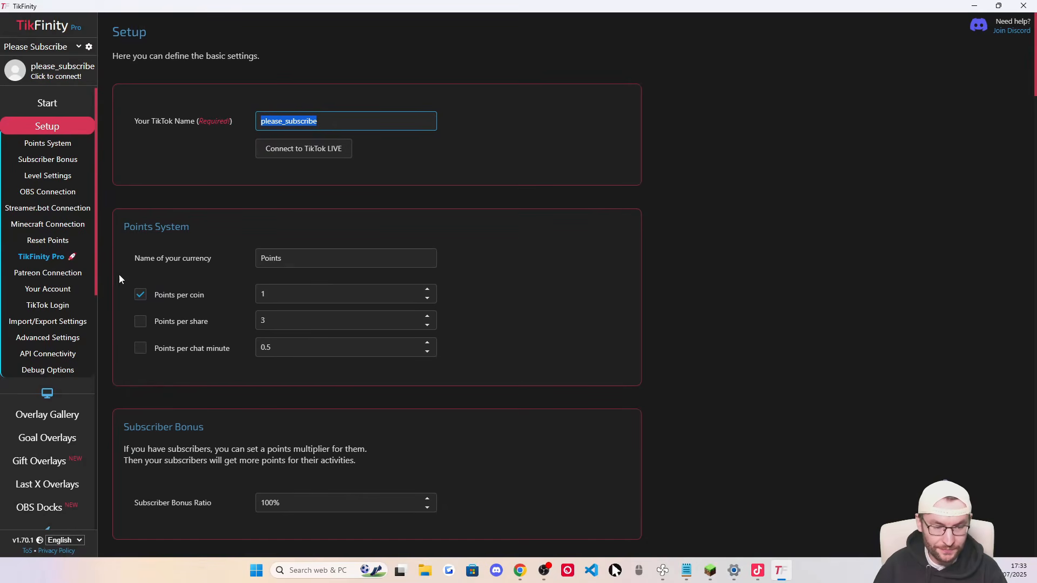
left_click(59, 305)
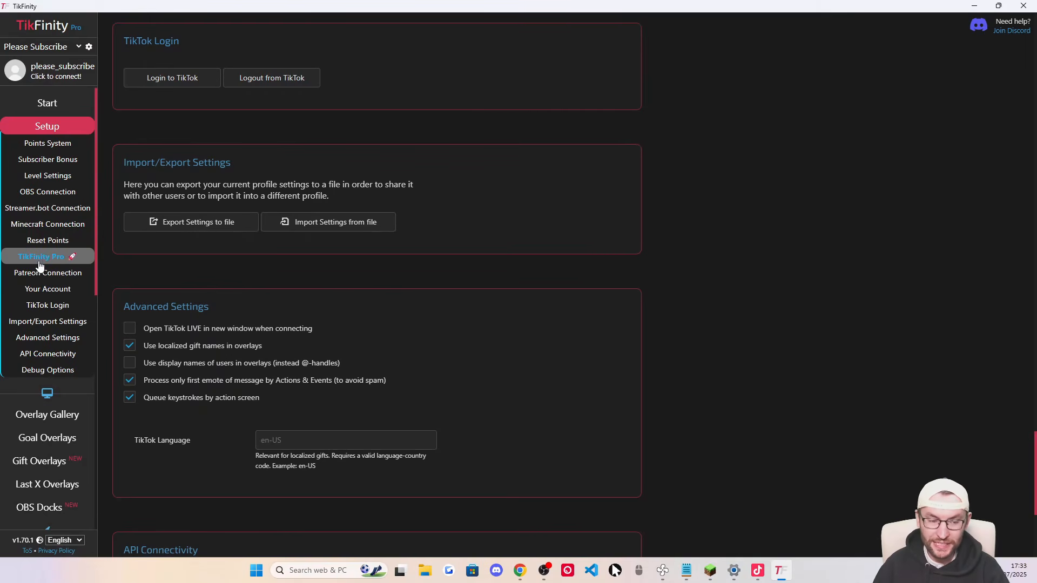
scroll(43, 259, "down", 7)
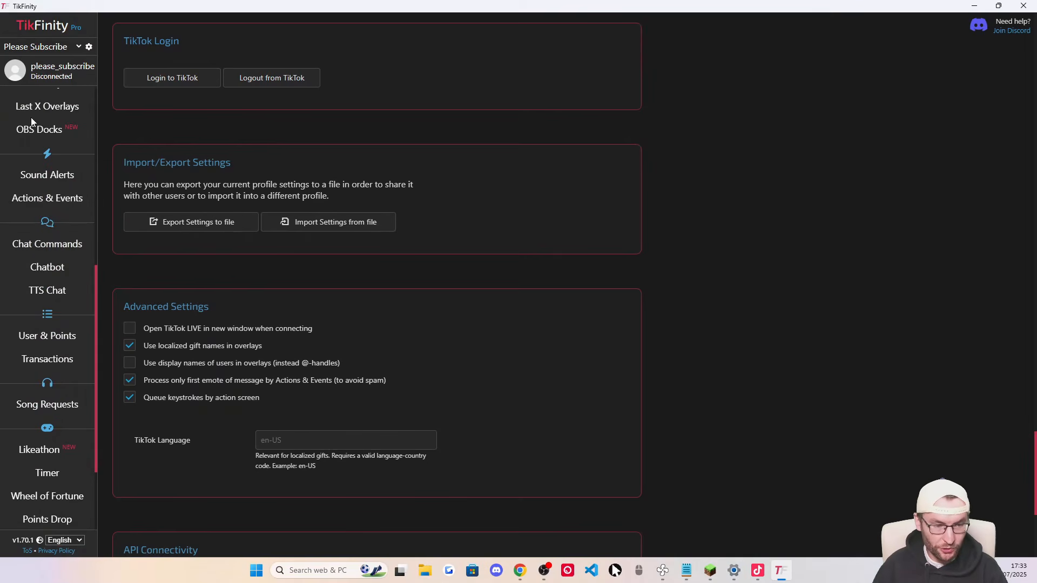
Create the predefined follow, like, gift and sub alerts in Actions & Events and copy their overlay link
left_click(47, 200)
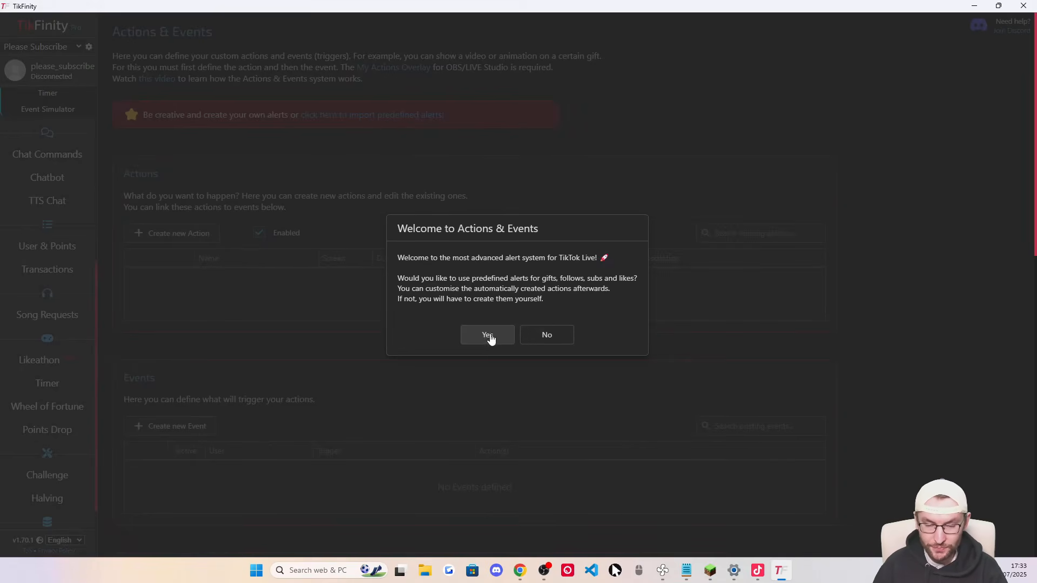
left_click(488, 336)
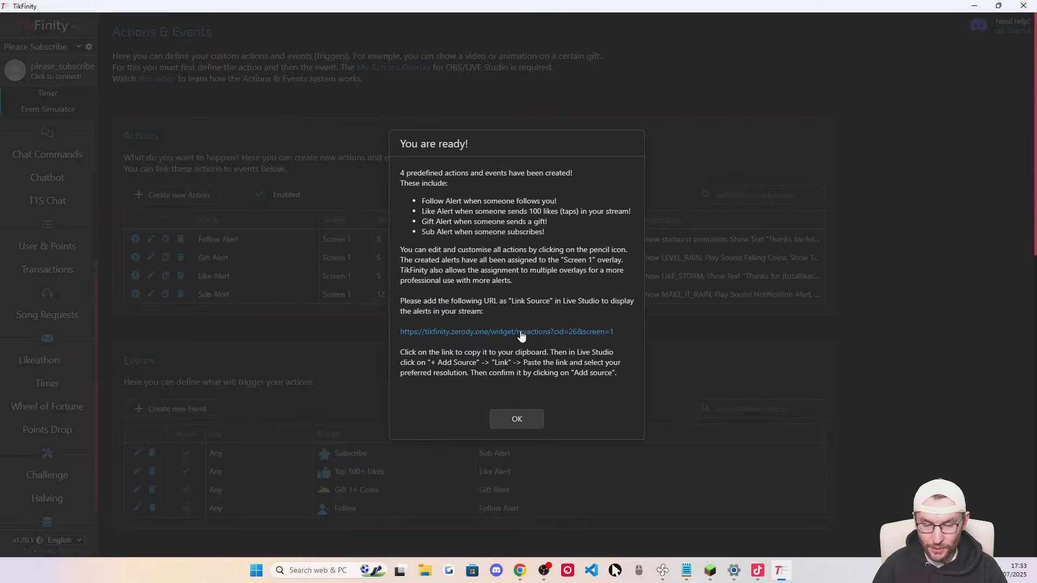
left_click(522, 333)
left_click(521, 419)
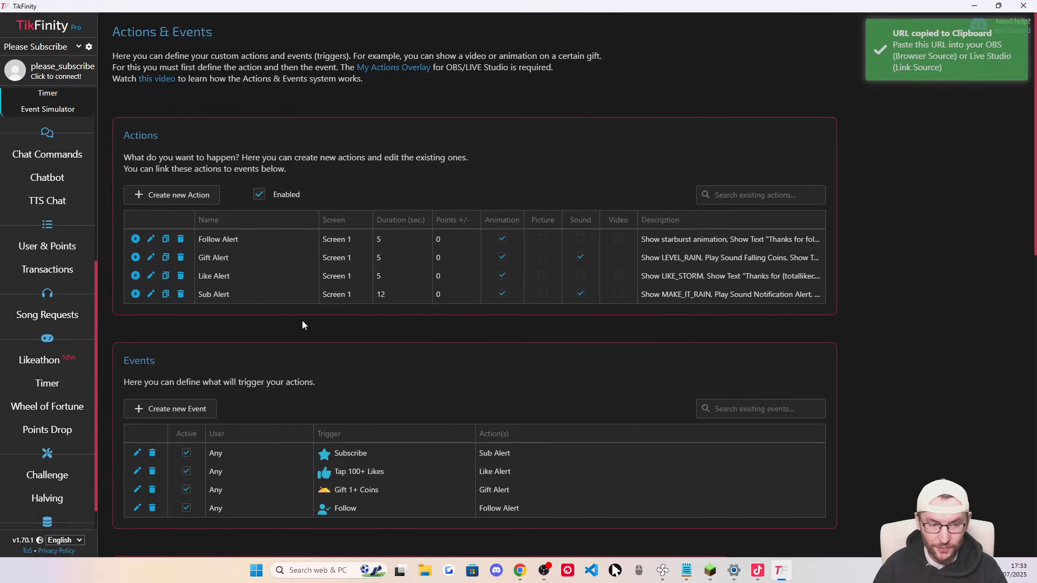
Copy the Screen 1 widget URL from the Overlay Screen Settings
scroll(303, 320, "down", 8)
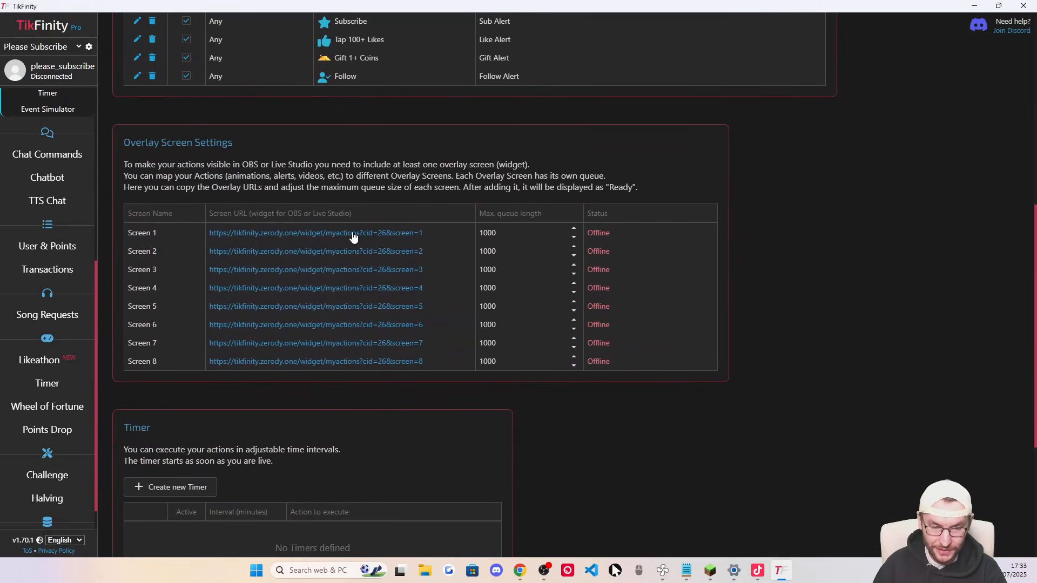
left_click(354, 236)
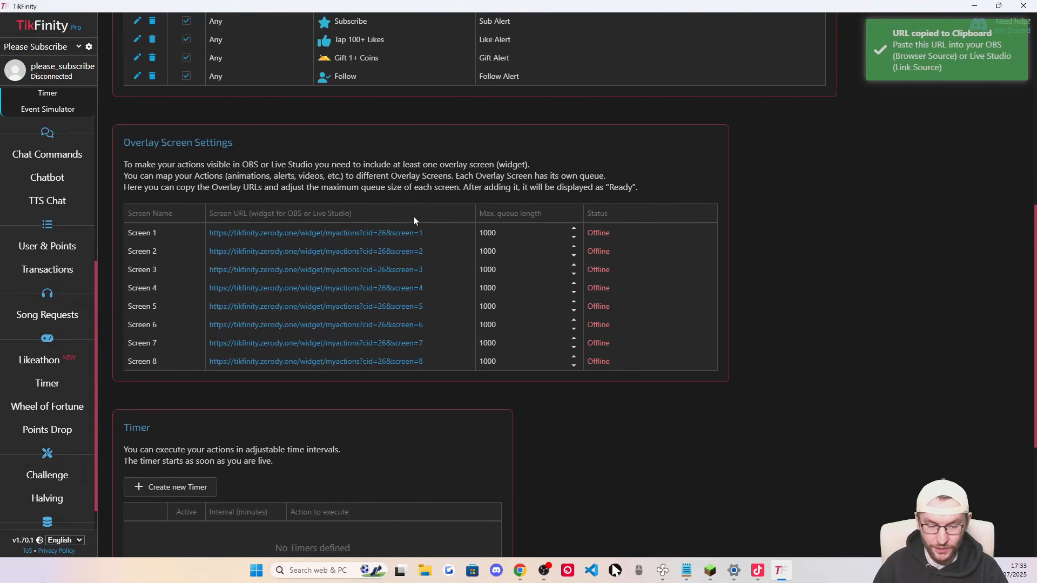
scroll(210, 379, "up", 8)
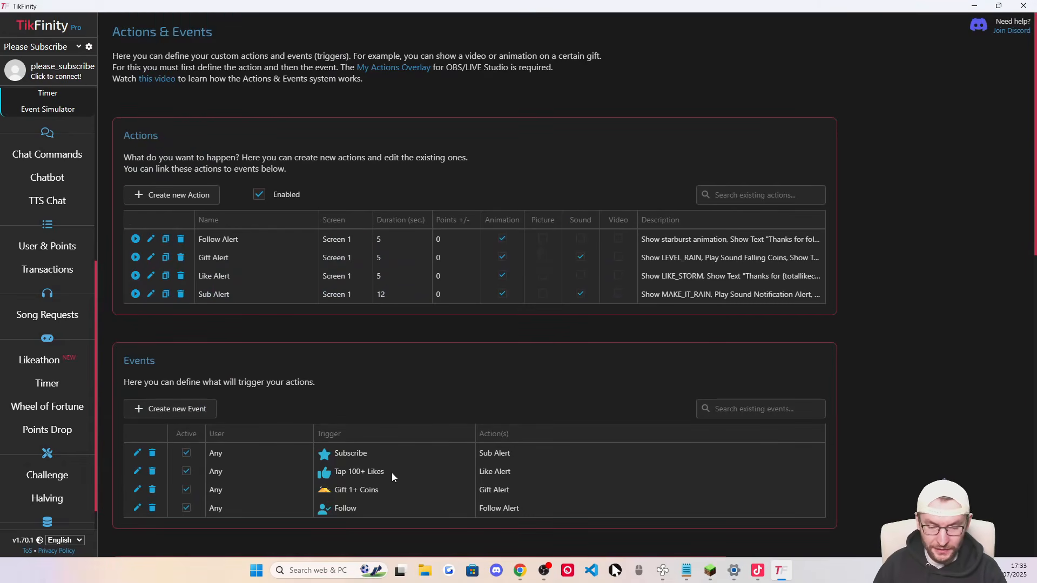
Toggle the Tap 100+ Likes event off and back on in the Events table
left_click_drag(334, 473, 384, 474)
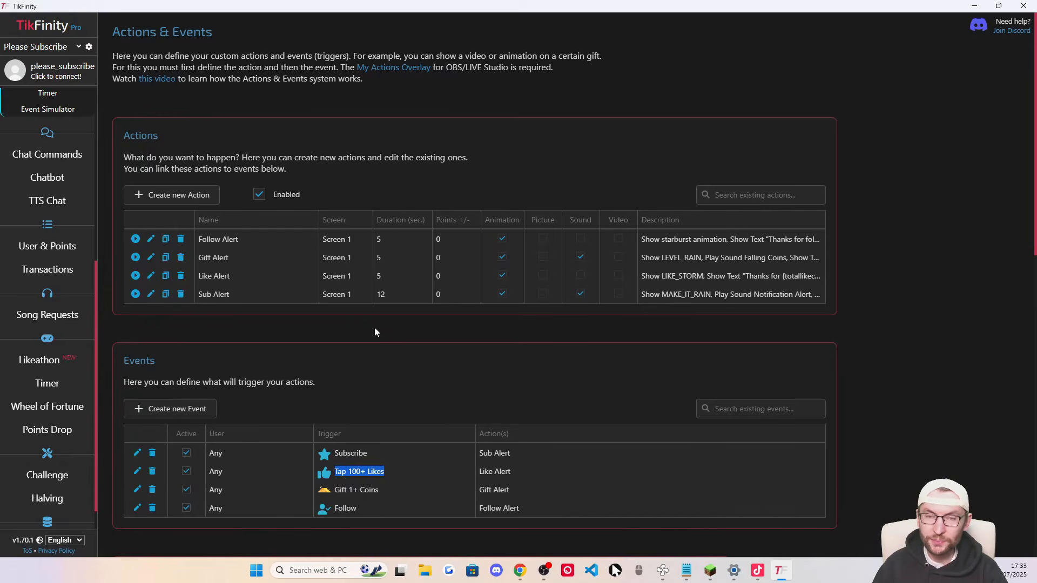
left_click(186, 473)
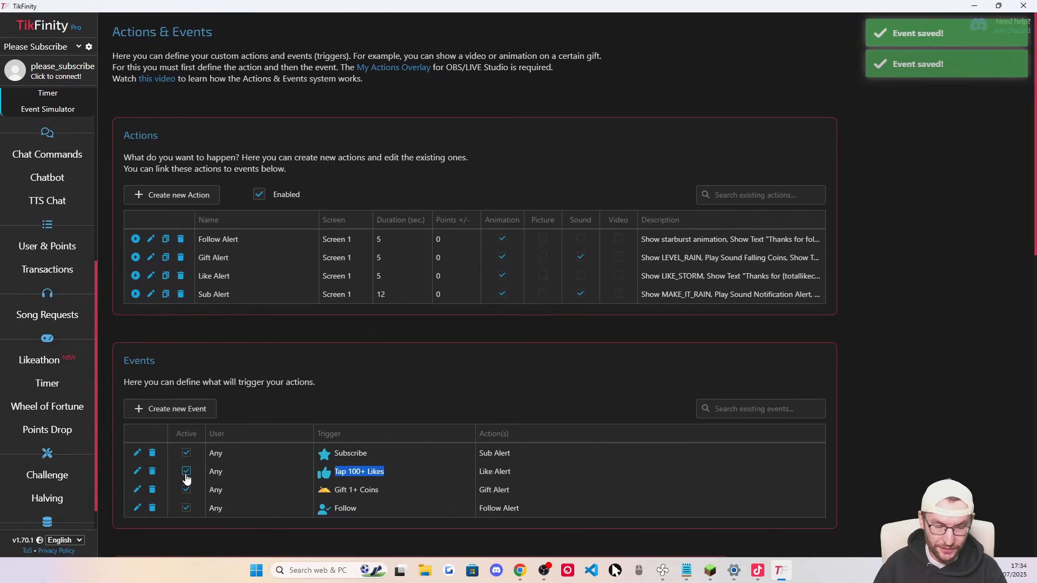
In TikTok LIVE Studio's Gaming scene, add a Link source with the copied Screen 1 widget URL and a custom resolution of 600 by 400
left_click(975, 6)
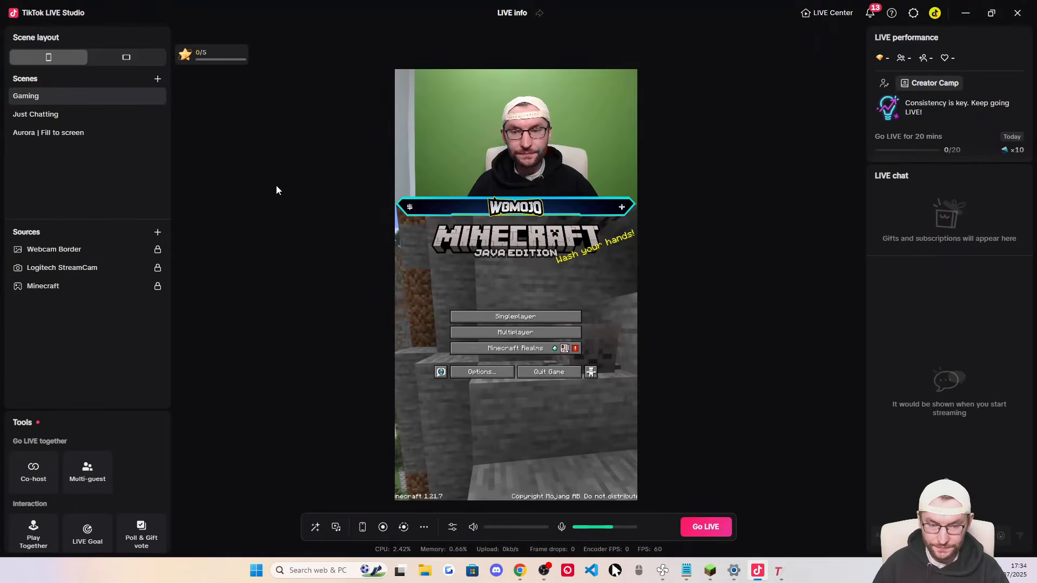
left_click(41, 116)
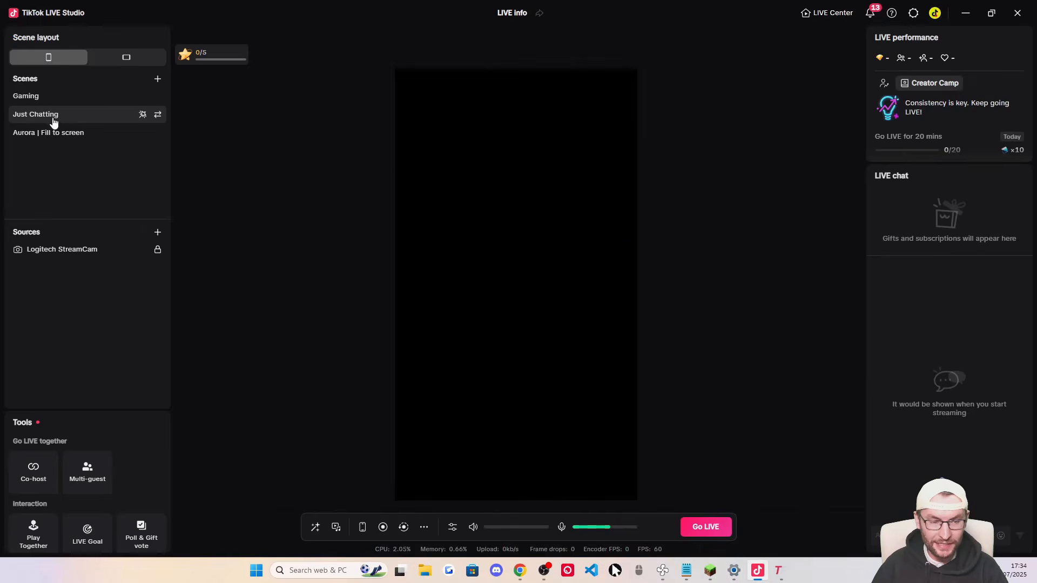
left_click(39, 98)
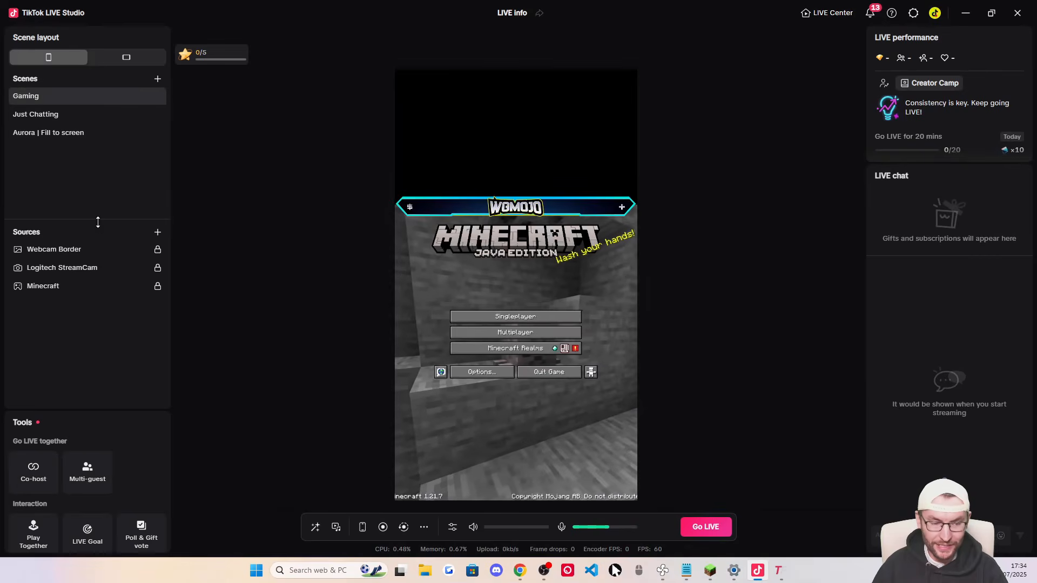
left_click(158, 235)
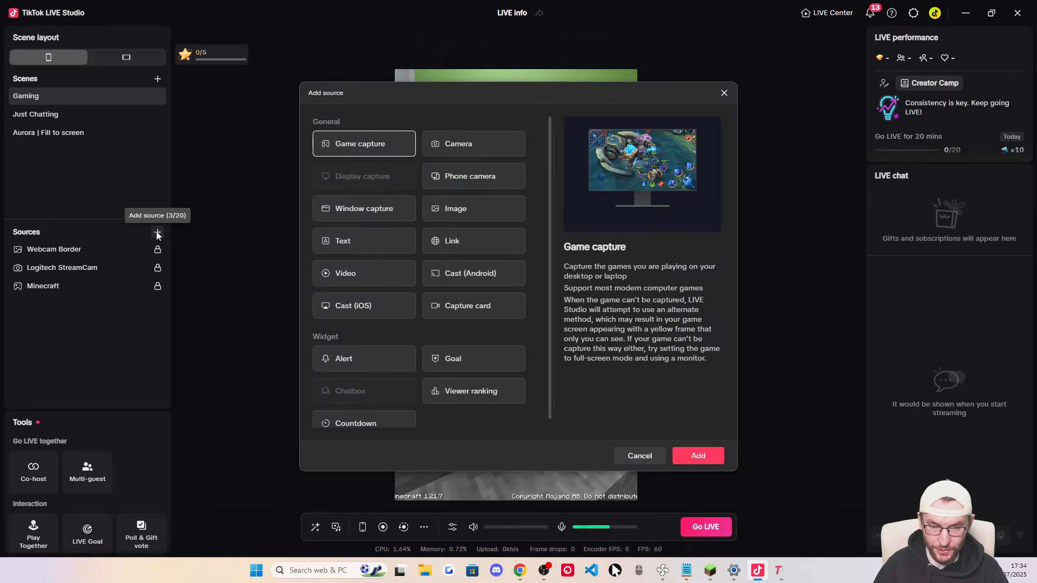
left_click(474, 243)
left_click(699, 455)
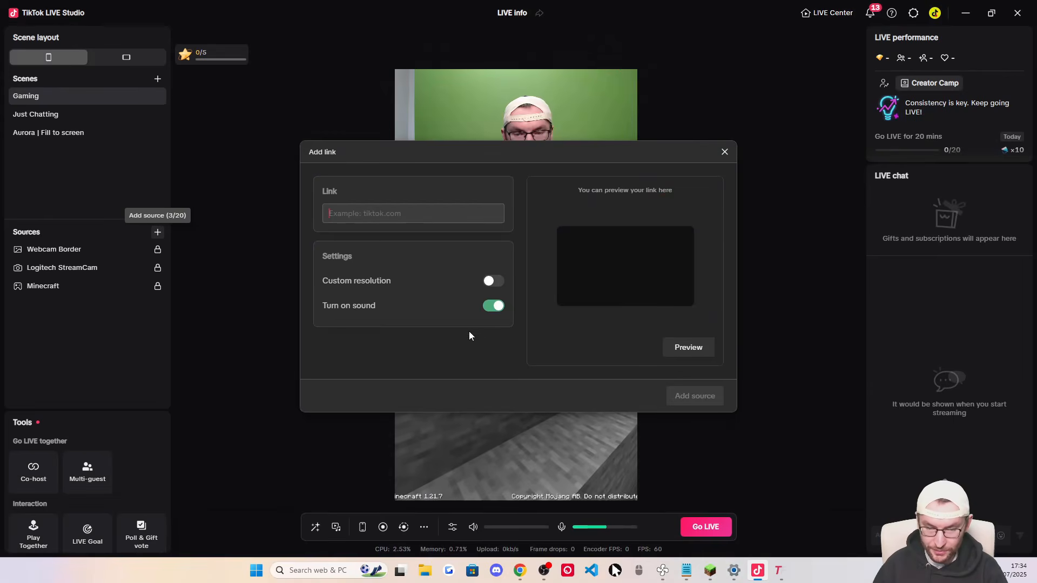
left_click(378, 217)
key("ctrl+v")
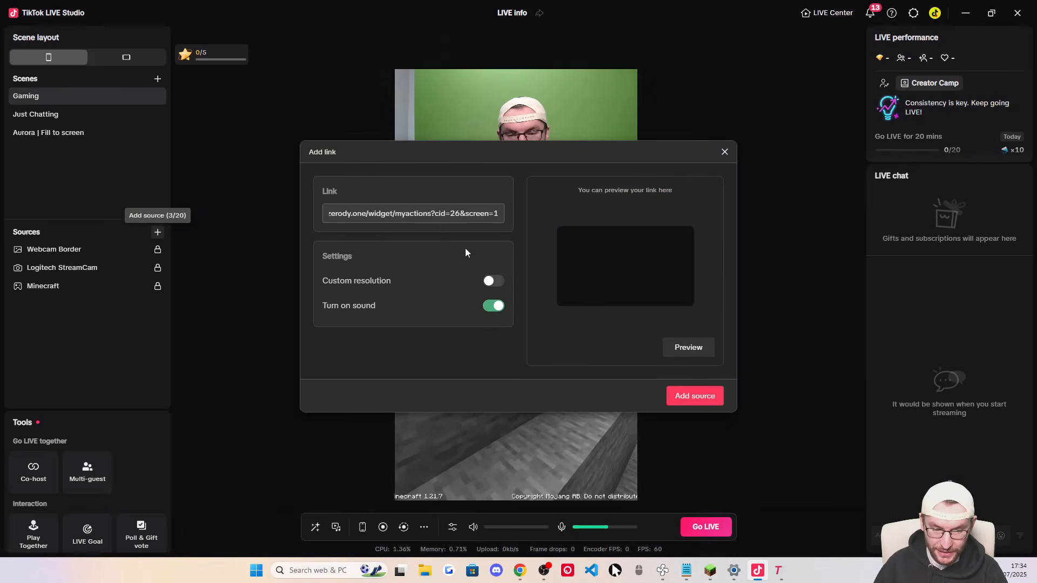
left_click(491, 284)
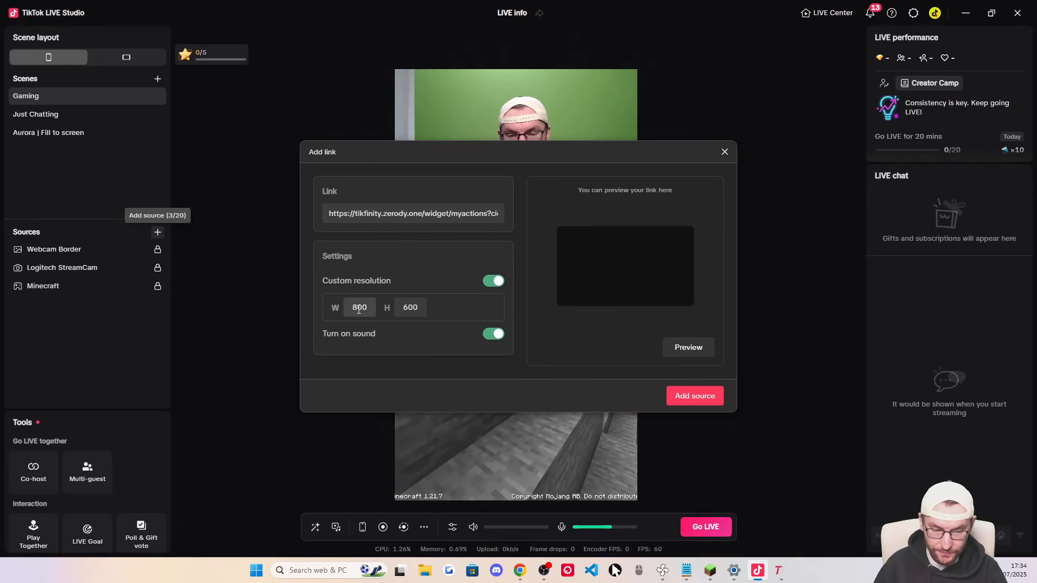
type("600")
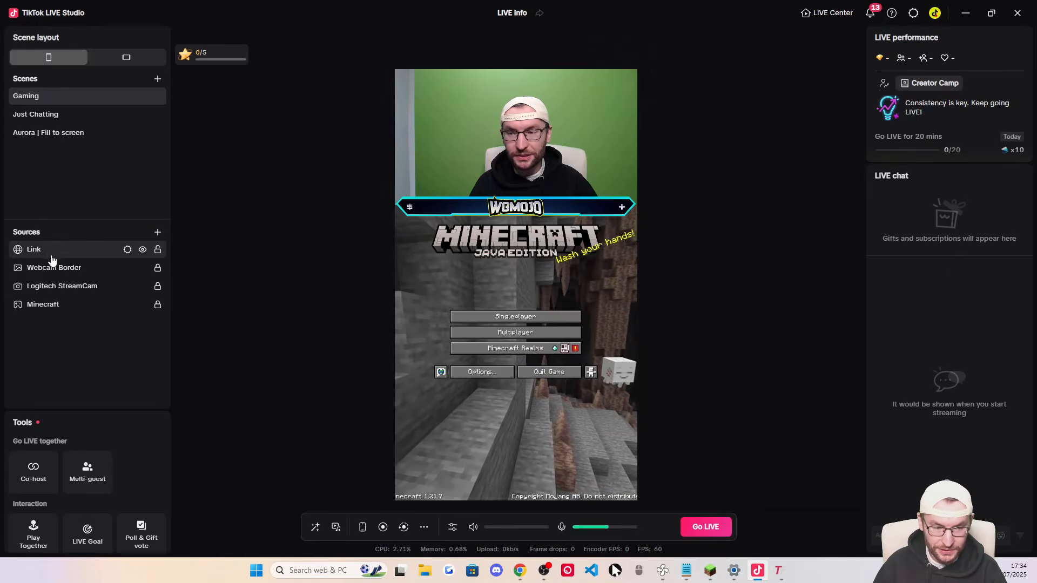
Enlarge the Link source and centre it below the webcam border, leaving about 31 px on each side and 620 px above
left_click(44, 251)
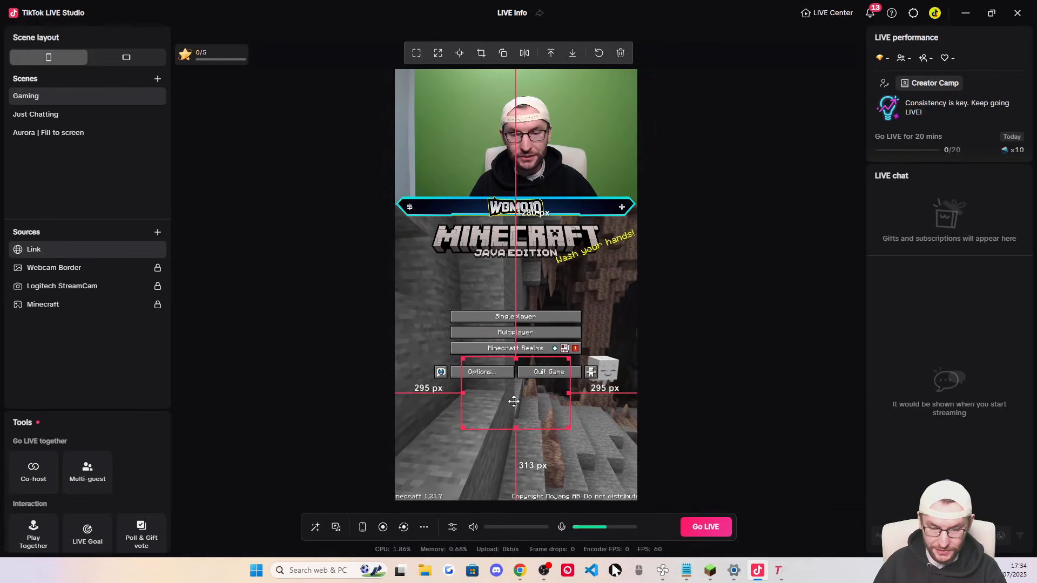
left_click_drag(511, 387, 513, 316)
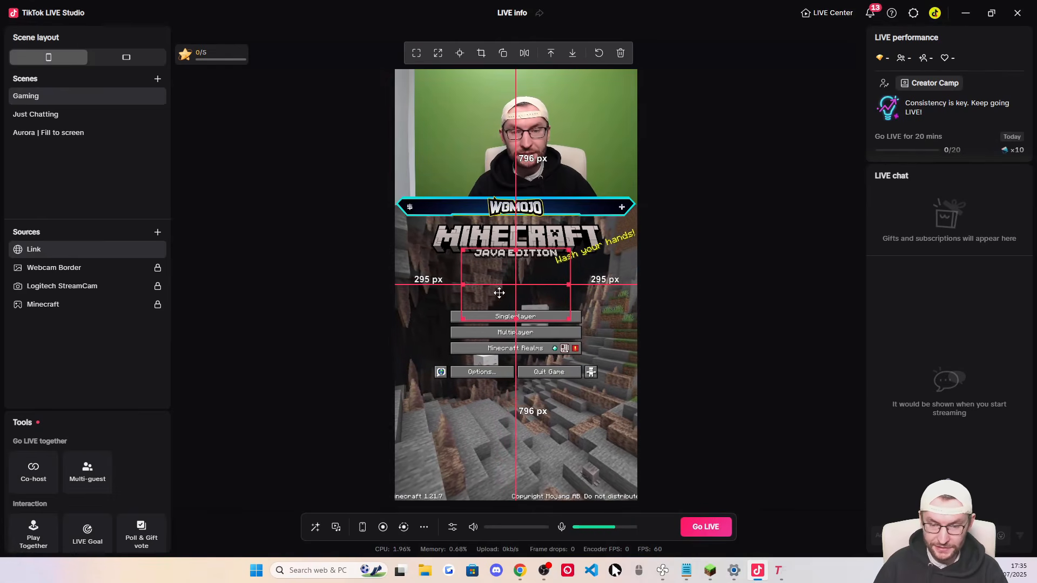
left_click_drag(462, 319, 441, 341)
left_click_drag(569, 249, 602, 216)
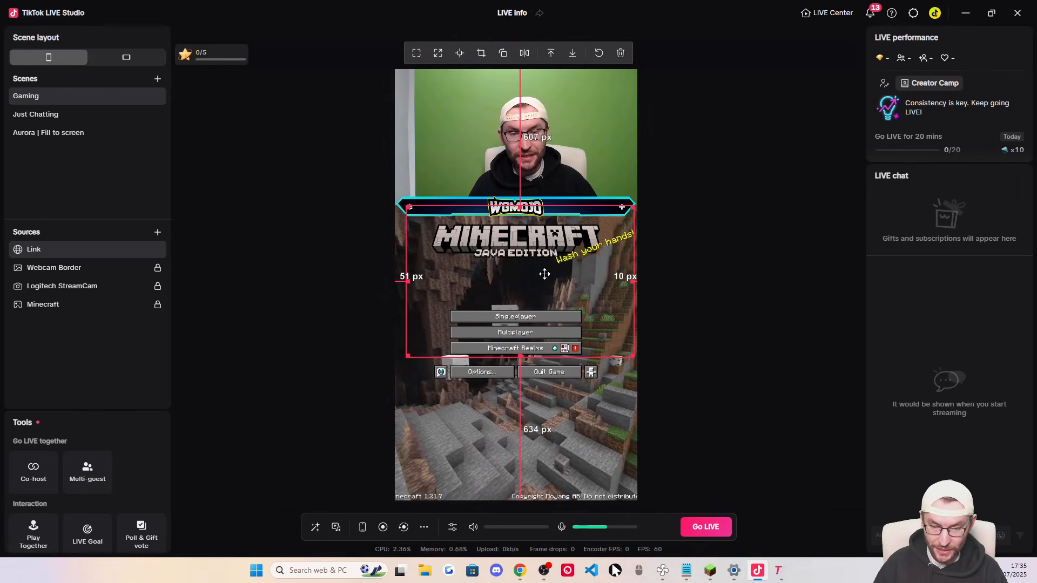
mouse_move(544, 273)
left_mouse_down()
mouse_move(532, 267)
mouse_move(537, 277)
left_mouse_up()
Rename the Link source to TikFinity Alerts
right_click(40, 249)
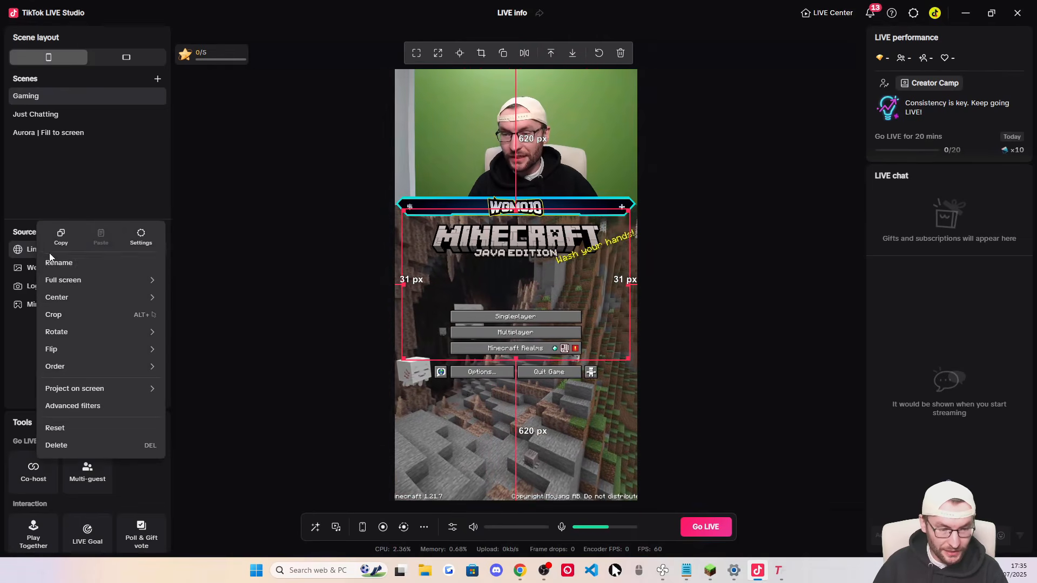
left_click(62, 264)
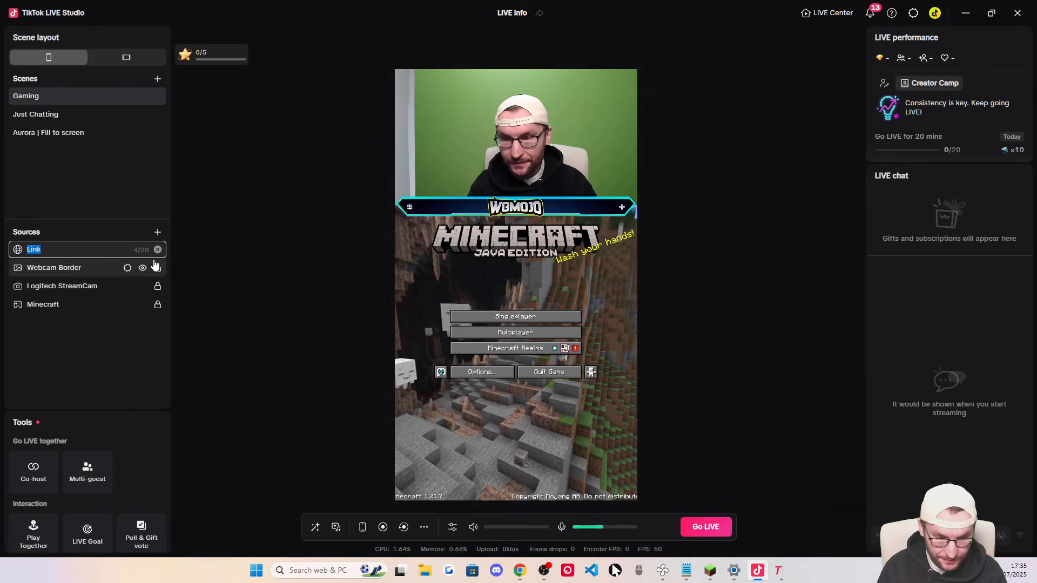
type("TikFinity Alerts")
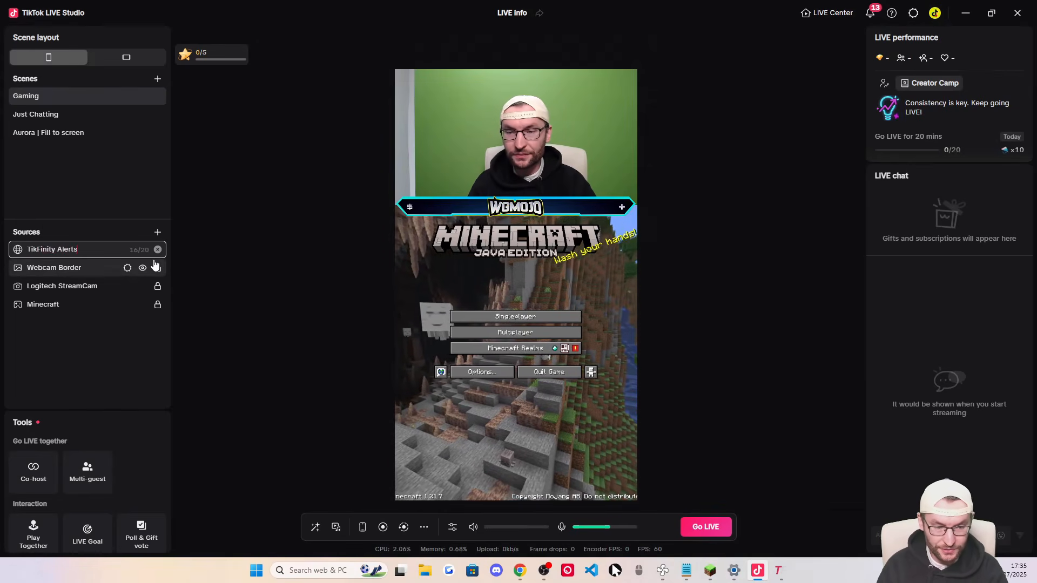
key("Return")
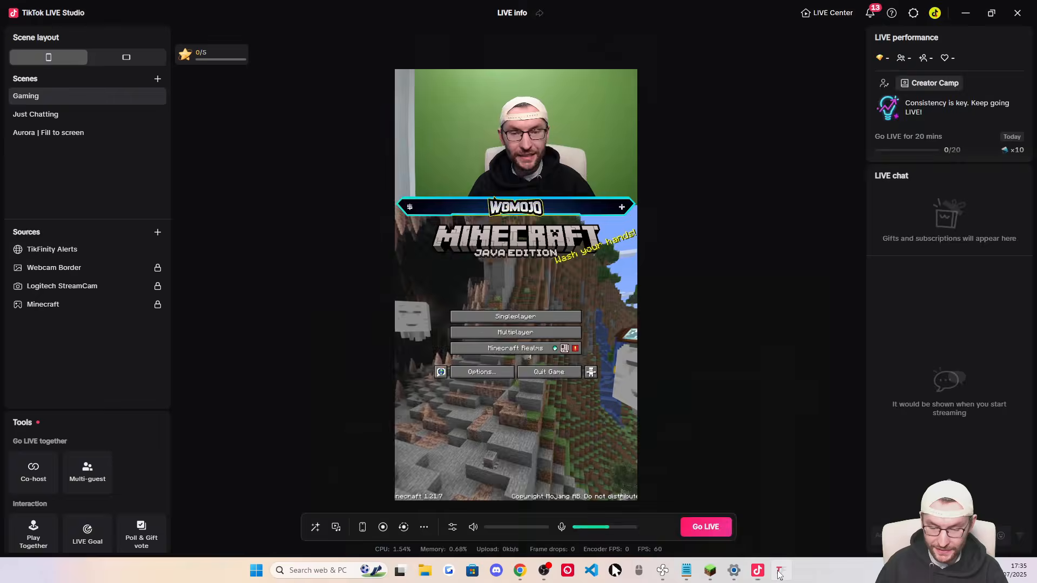
Simulate a follow in TikFinity's Event Simulator and return to TikTok LIVE Studio to check the alert
key("alt+Tab")
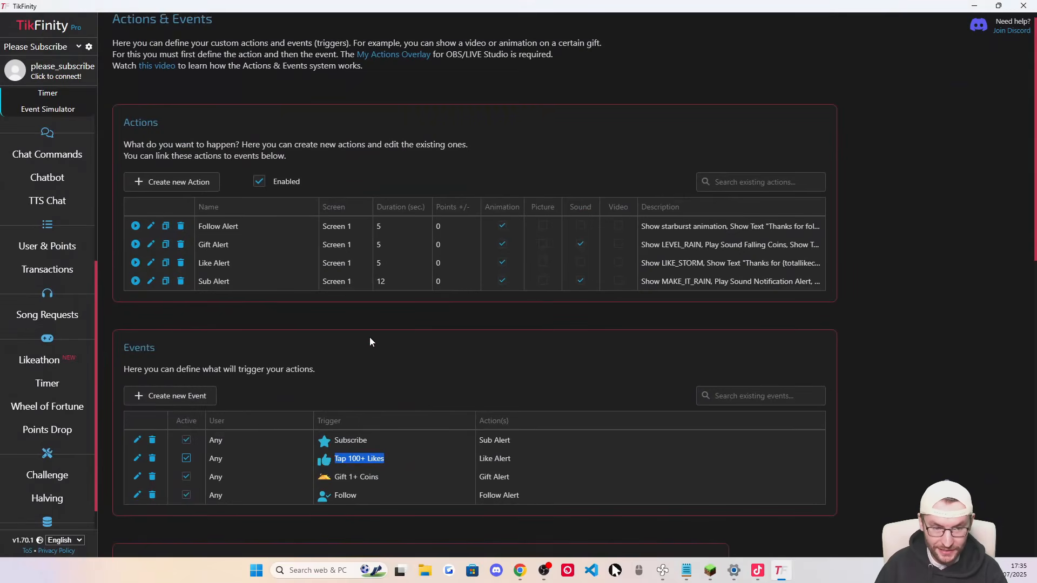
scroll(369, 337, "down", 10)
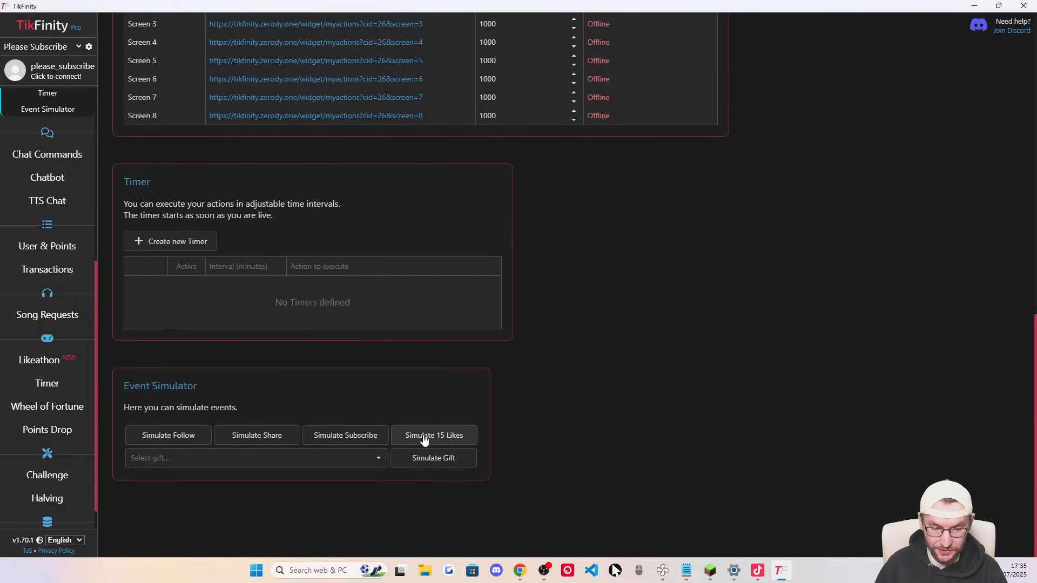
left_click(171, 436)
left_click(975, 7)
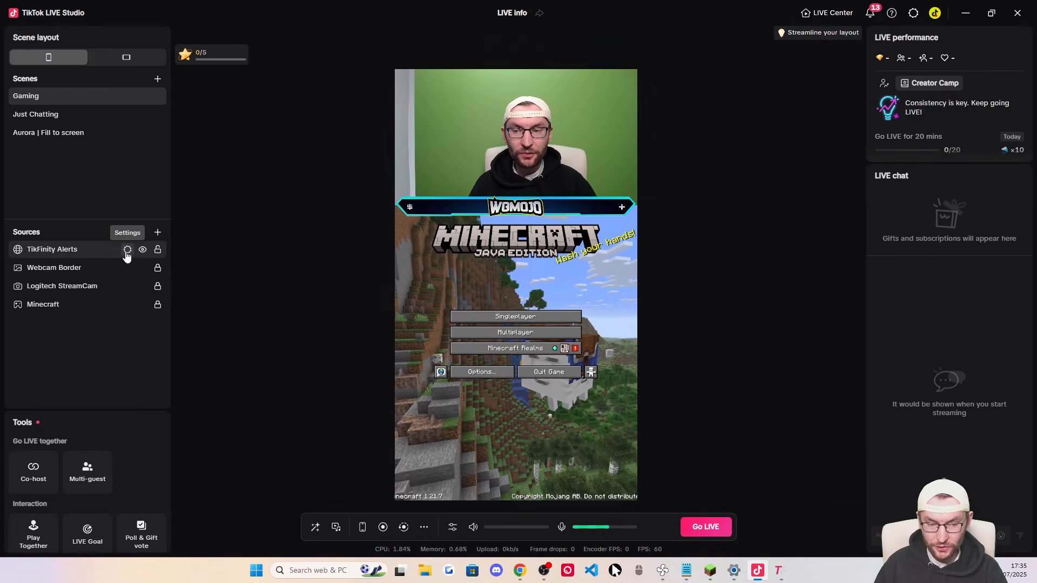
Preview a simulated follow in the TikFinity Alerts source settings and set the source's custom height to 250
left_click(127, 250)
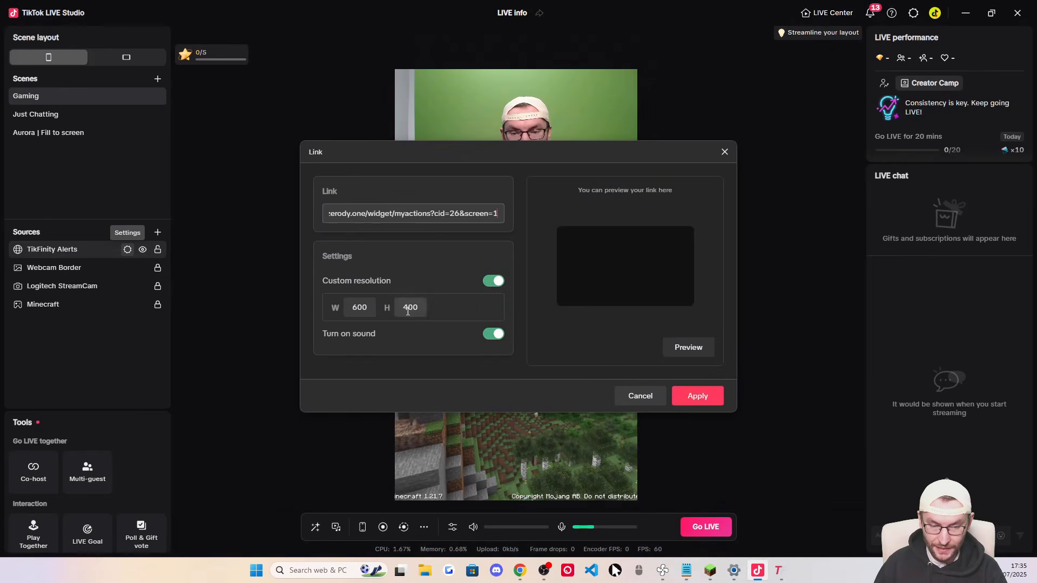
left_click(780, 572)
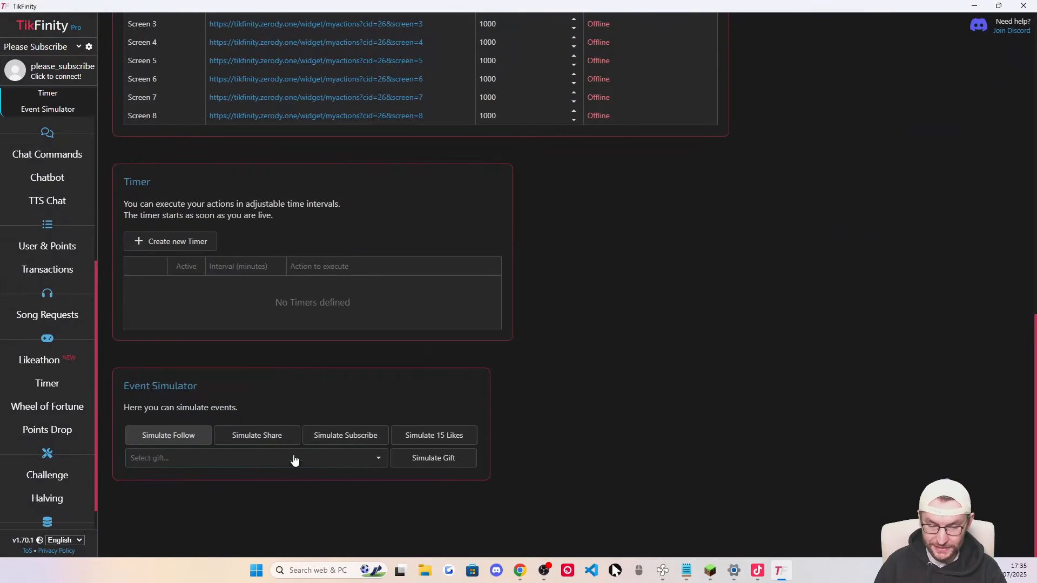
left_click(196, 434)
left_click(970, 13)
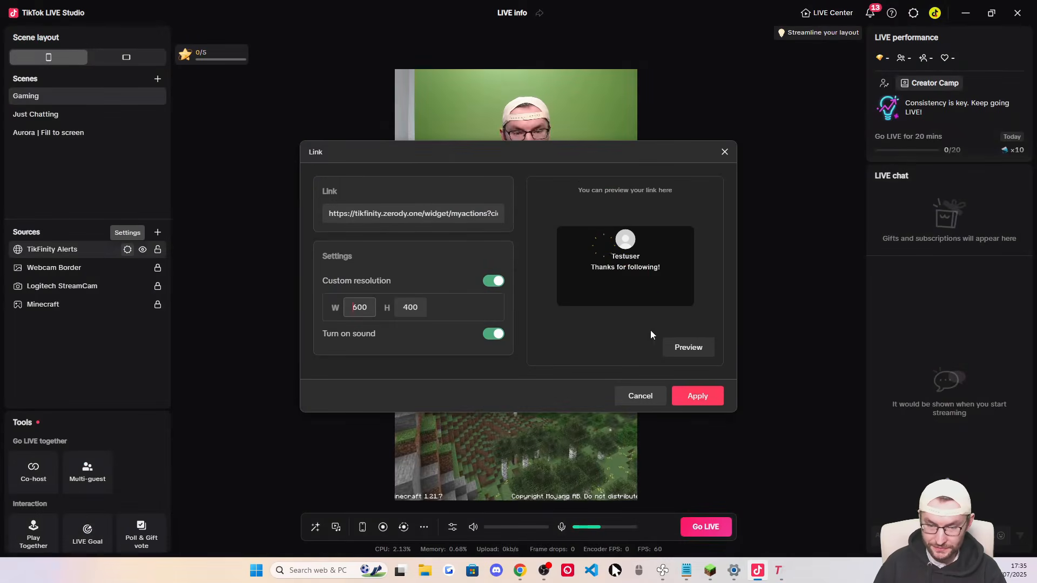
double_click(401, 307)
type("200")
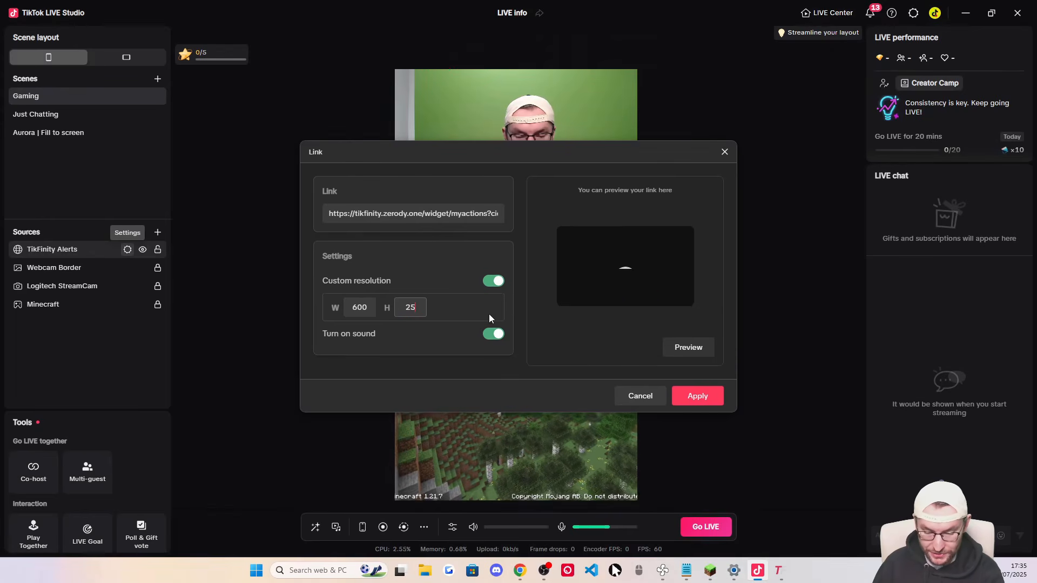
left_click(697, 396)
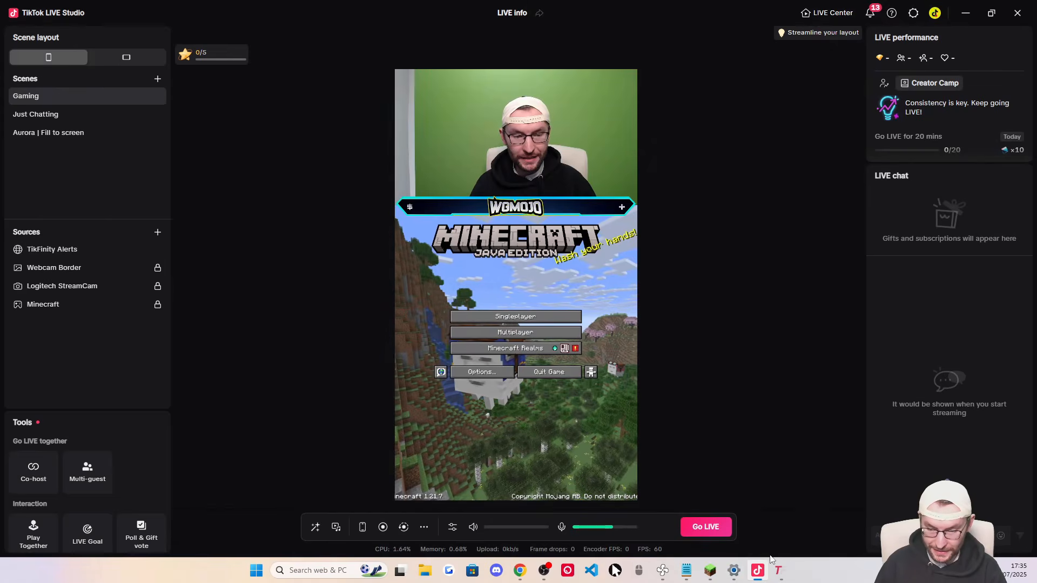
Simulate another follow in TikFinity and check the alert's fit over the game and its source settings in TikTok LIVE Studio
left_click(780, 572)
left_click(199, 435)
left_click(972, 5)
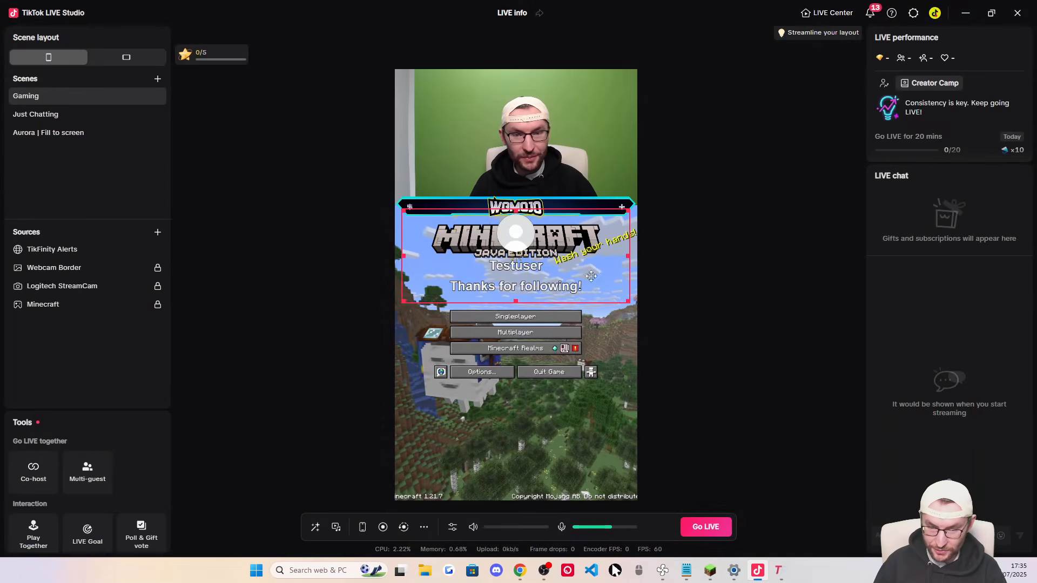
left_click(516, 259)
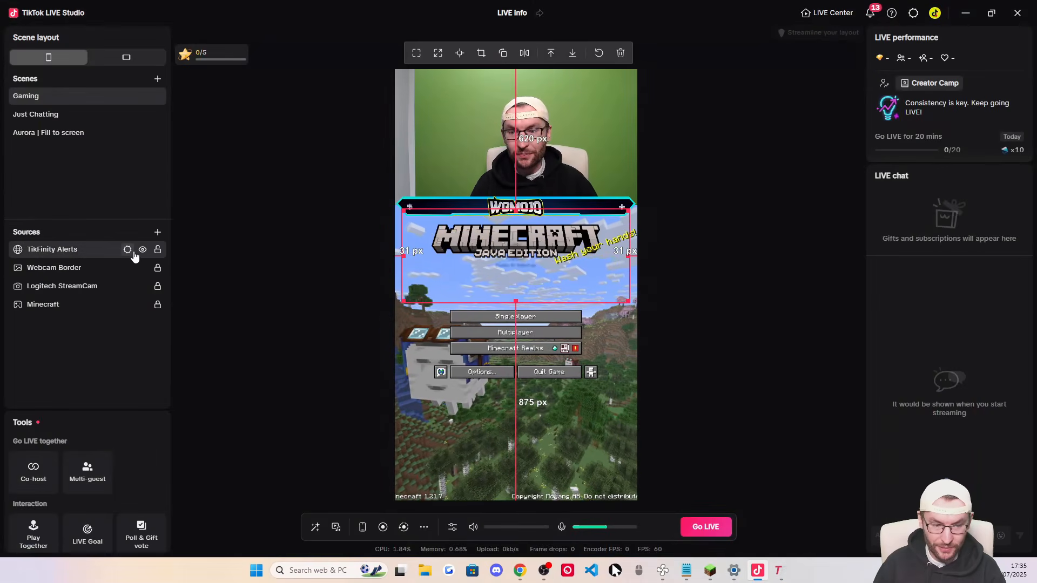
left_click(128, 249)
left_click(718, 153)
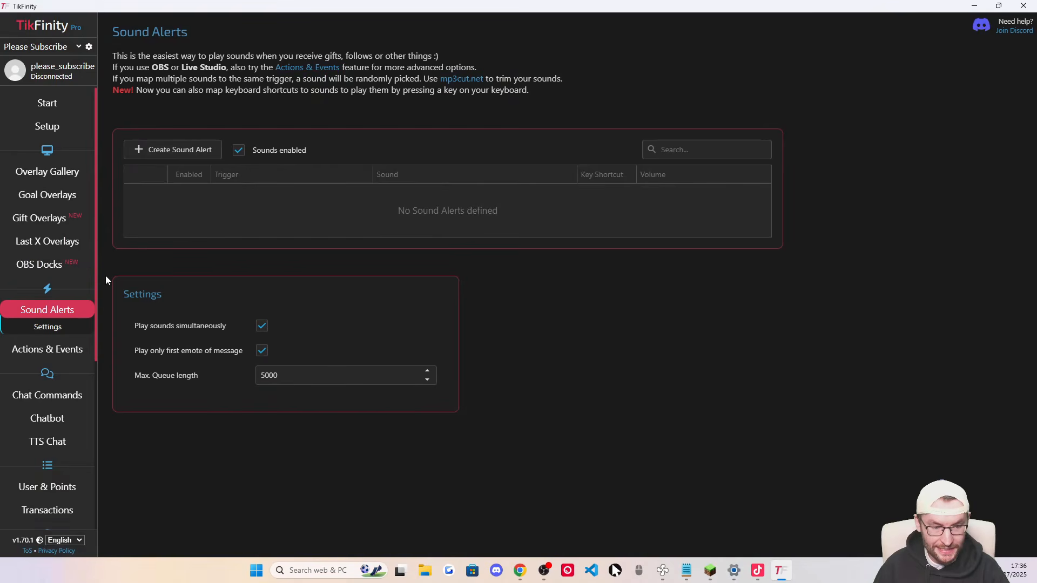
Create a TikFinity sound alert triggered by the Rose gift that plays the Fart sound from the Sound Library
left_click(189, 157)
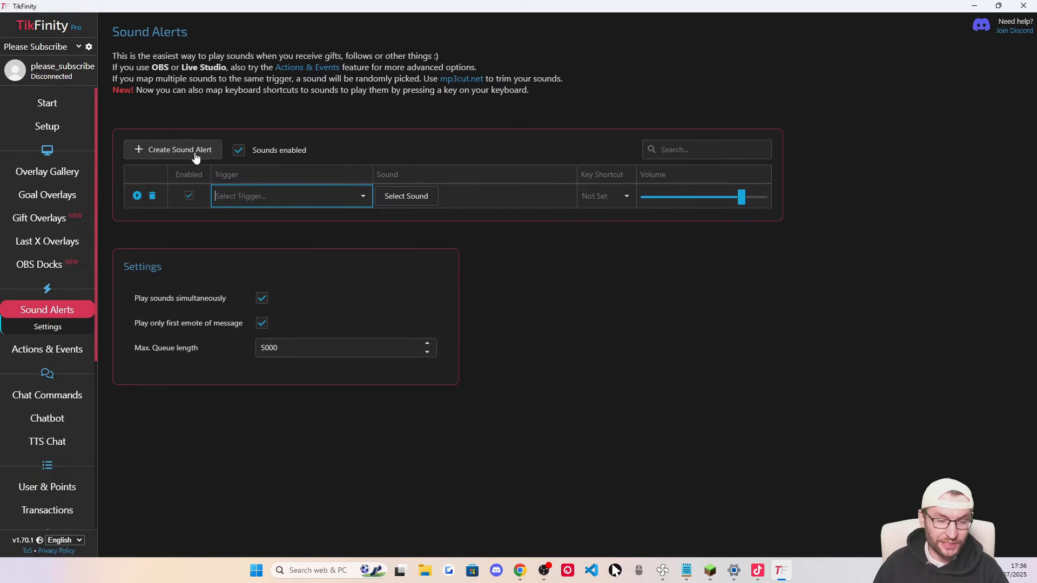
left_click(349, 200)
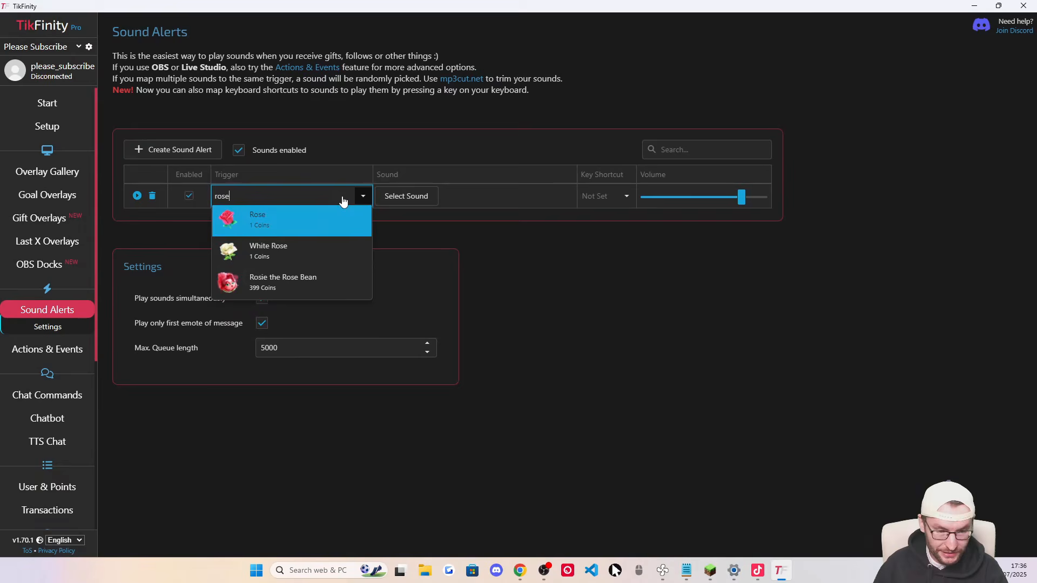
left_click(303, 221)
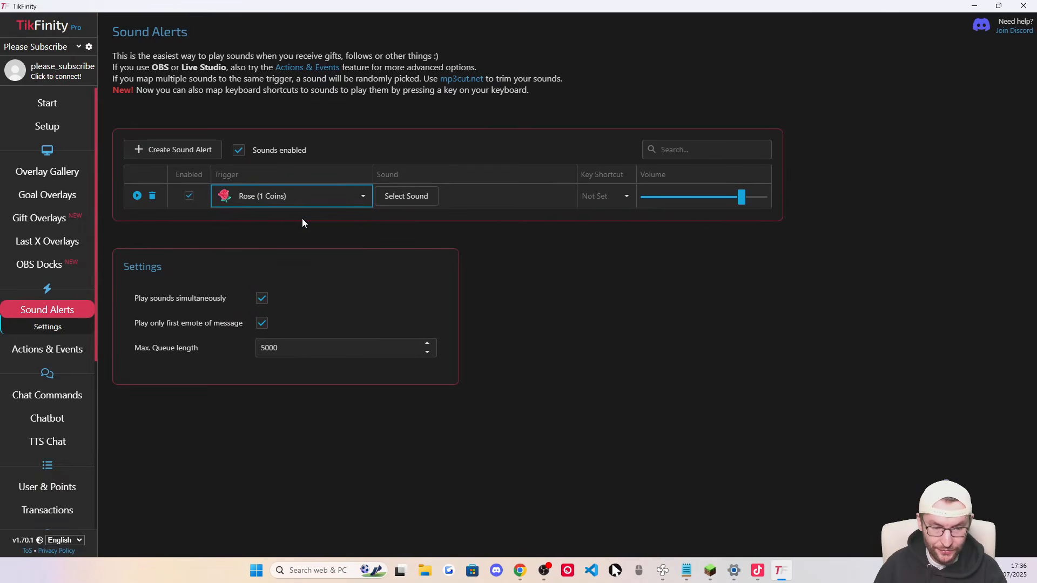
left_click(420, 197)
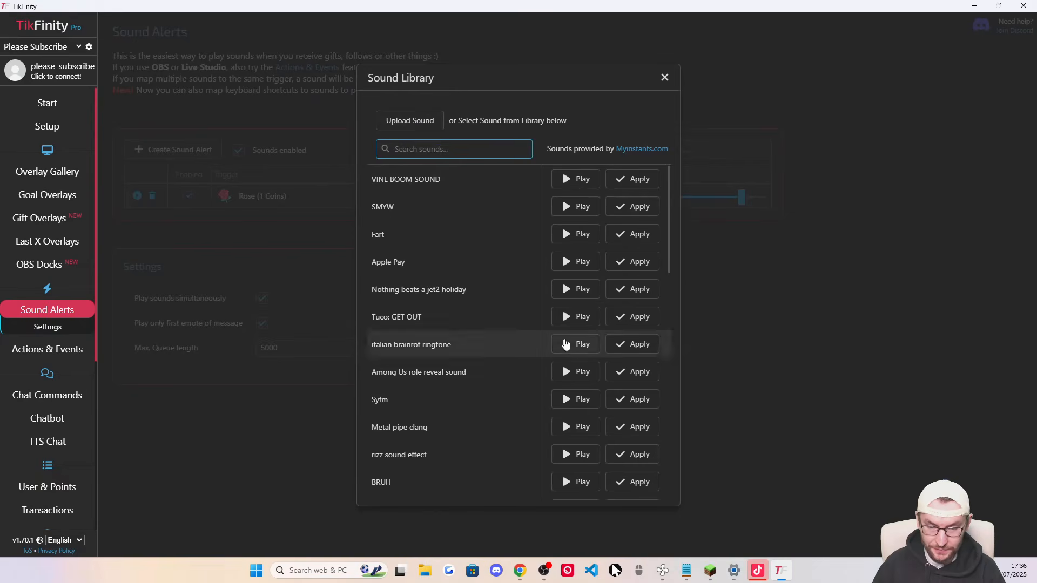
scroll(491, 351, "down", 1)
scroll(511, 268, "up", 1)
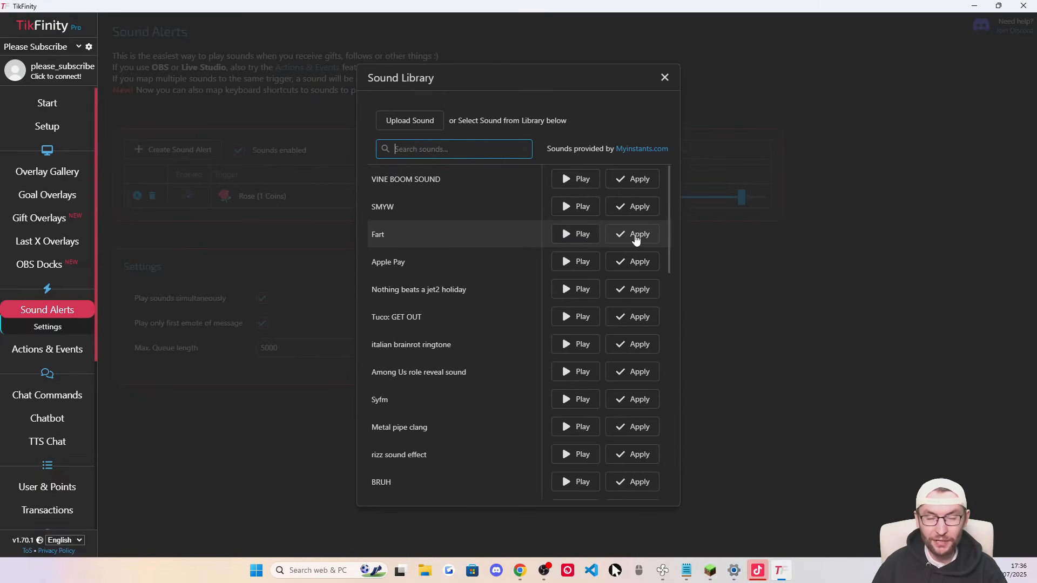
left_click(636, 234)
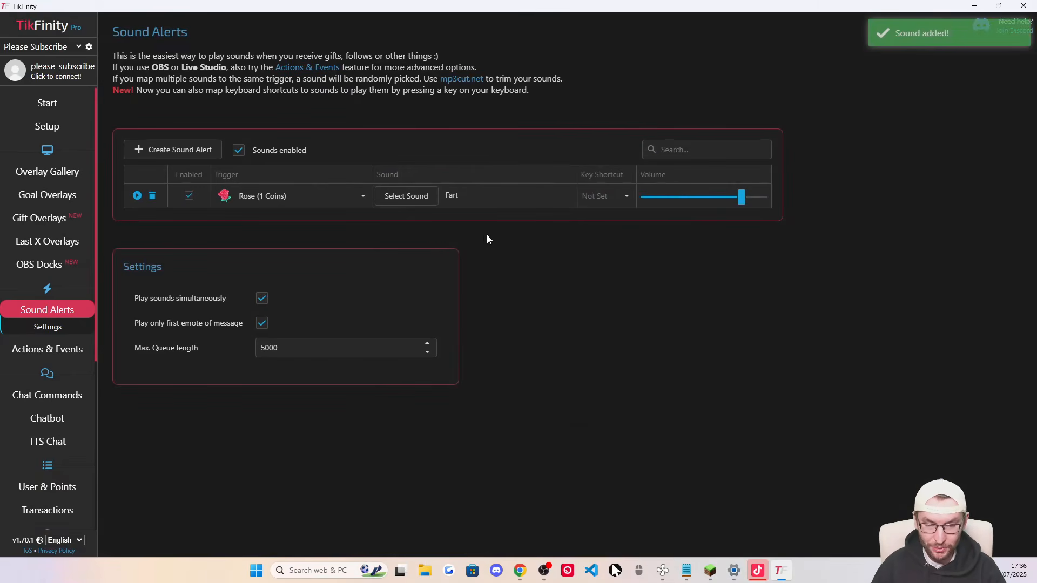
Look through the key shortcut options for the Rose sound alert and play the alert's Fart sound
left_click(622, 198)
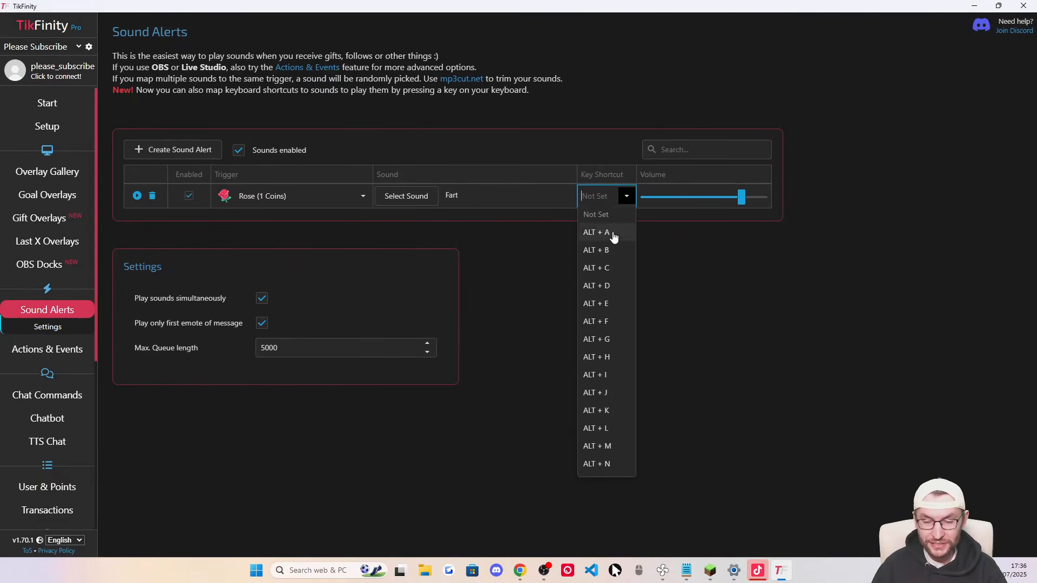
scroll(604, 313, "down", 15)
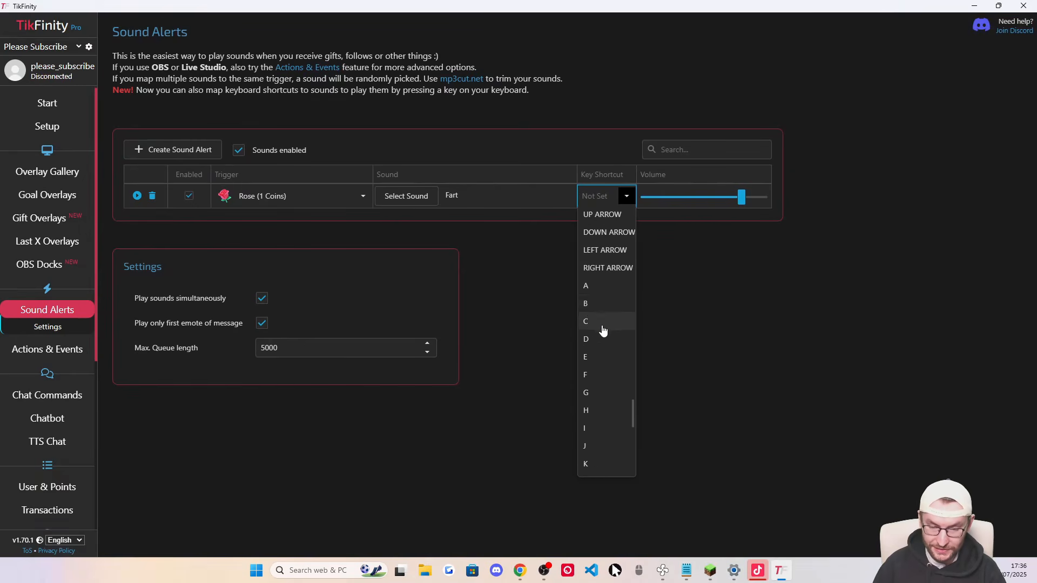
scroll(605, 368, "down", 5)
scroll(604, 372, "up", 20)
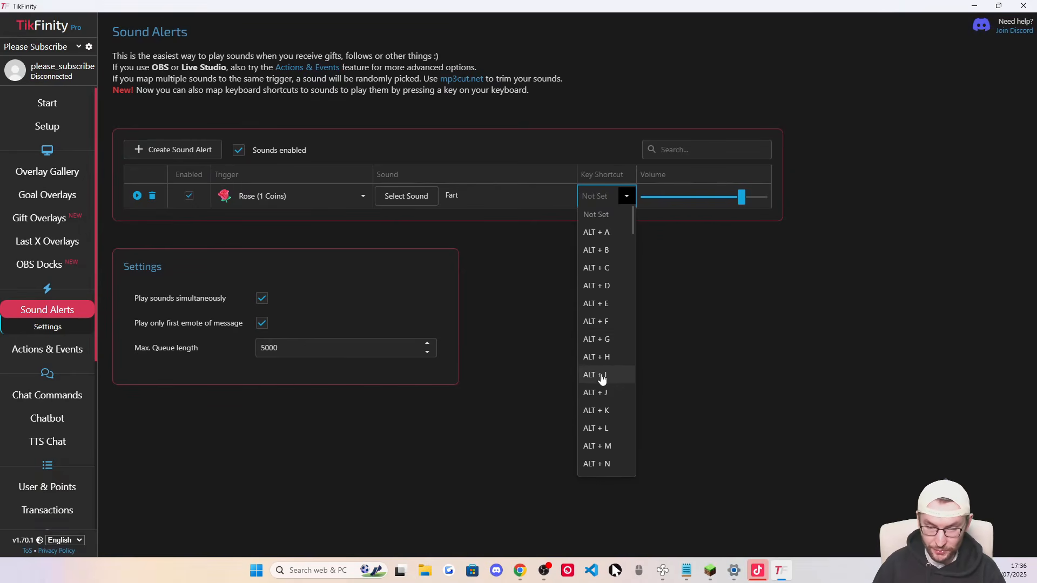
left_click(137, 196)
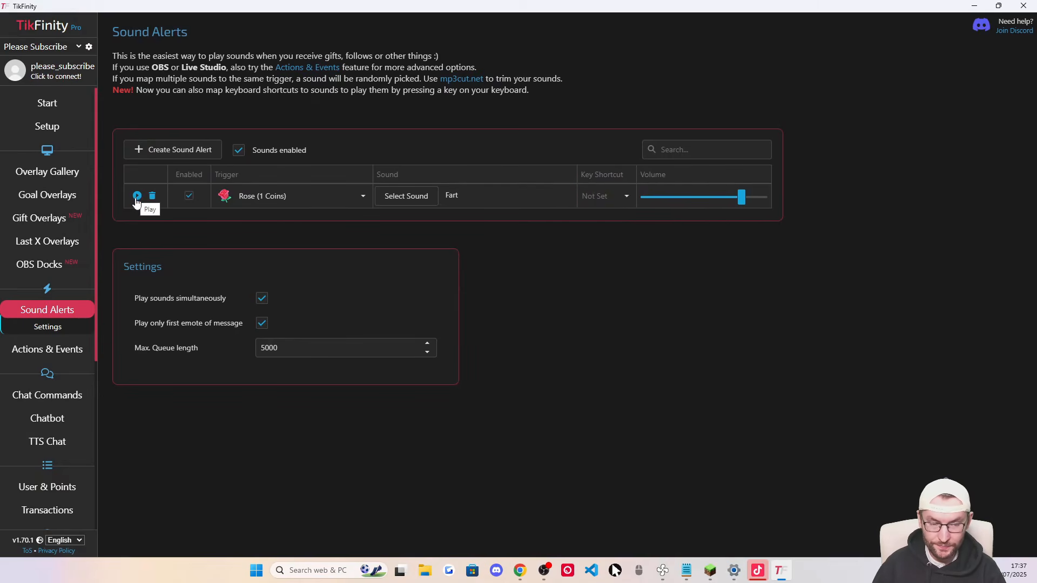
Switch to TikTok LIVE Studio and check the microphone, speaker and sound effect levels in the audio mixer
key("alt+Tab")
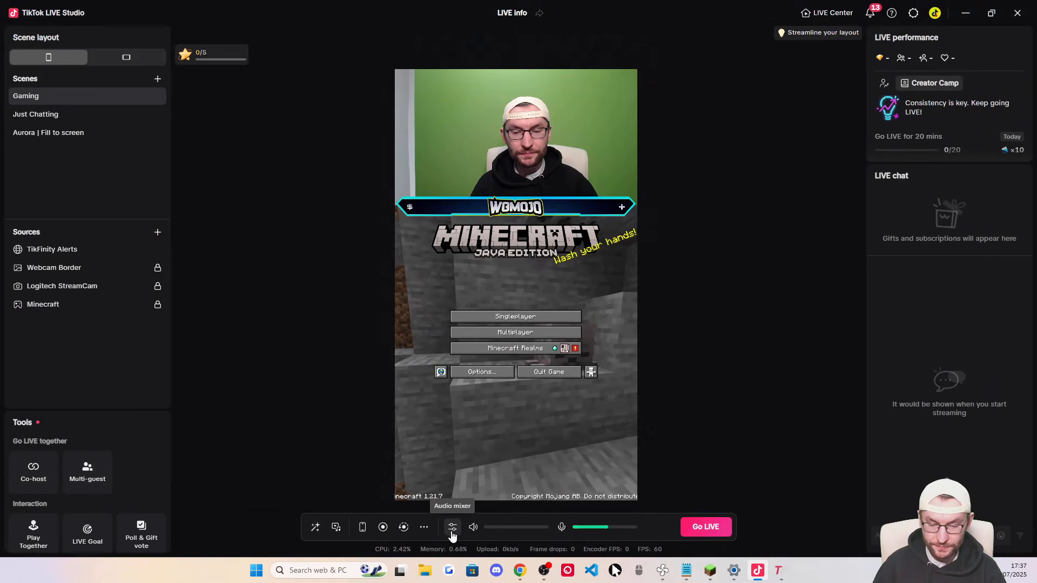
left_click(453, 527)
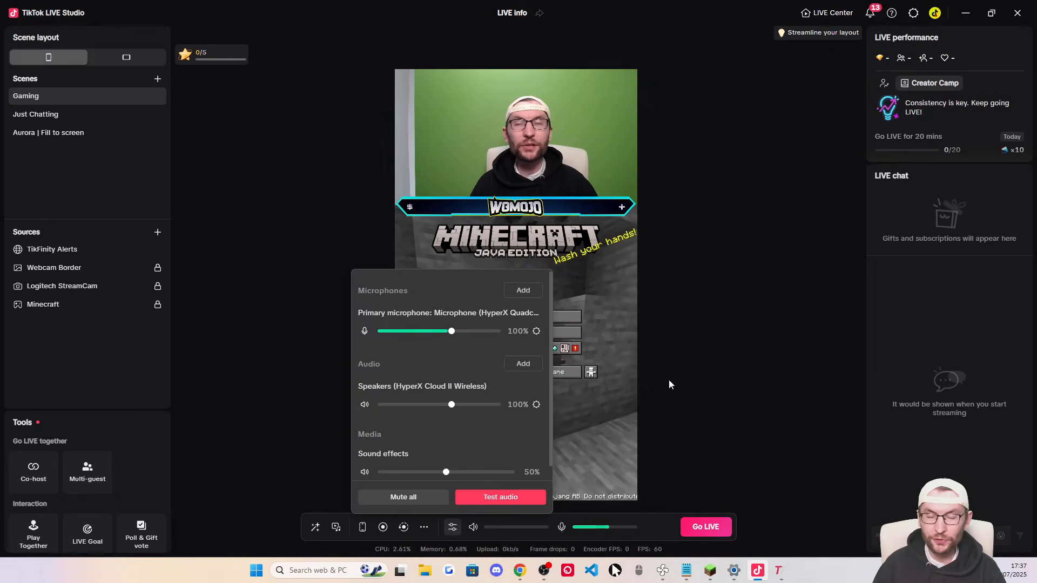
left_click(748, 358)
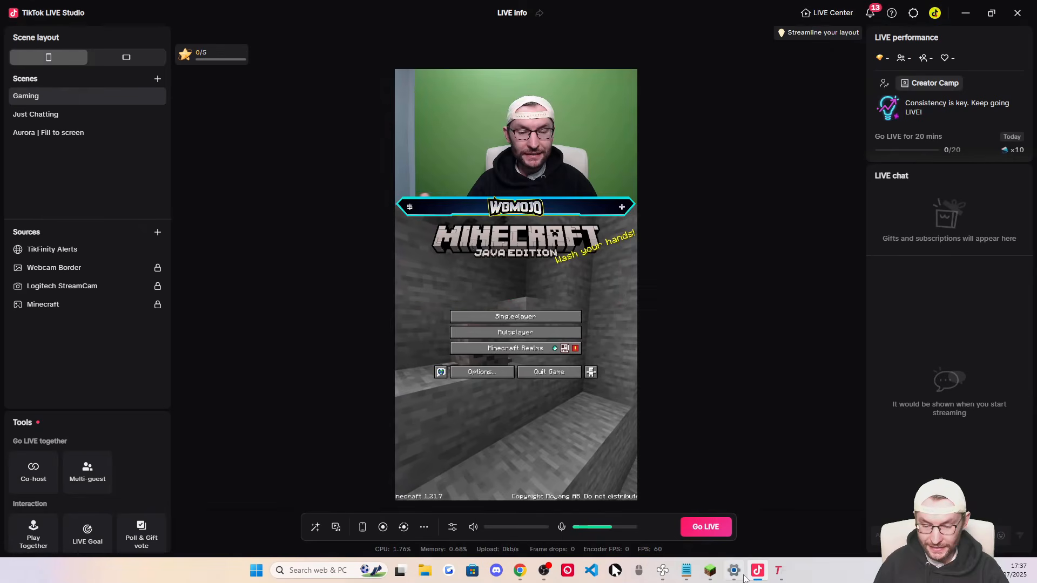
Copy the Screen 1 overlay URL from TikFinity's Actions & Events and return to TikTok LIVE Studio
left_click(778, 571)
left_click(20, 349)
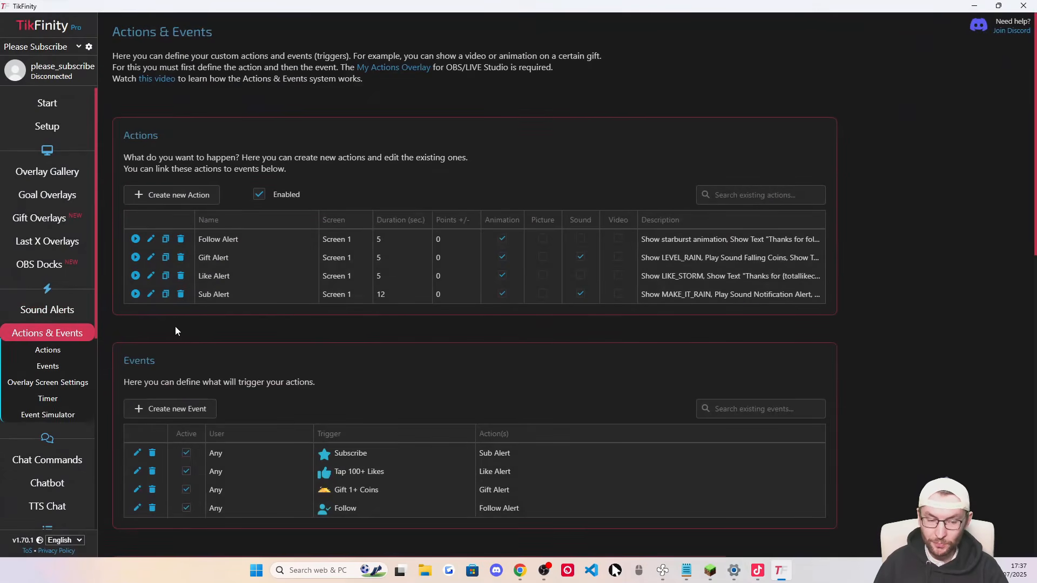
scroll(324, 302, "down", 3)
scroll(345, 295, "down", 5)
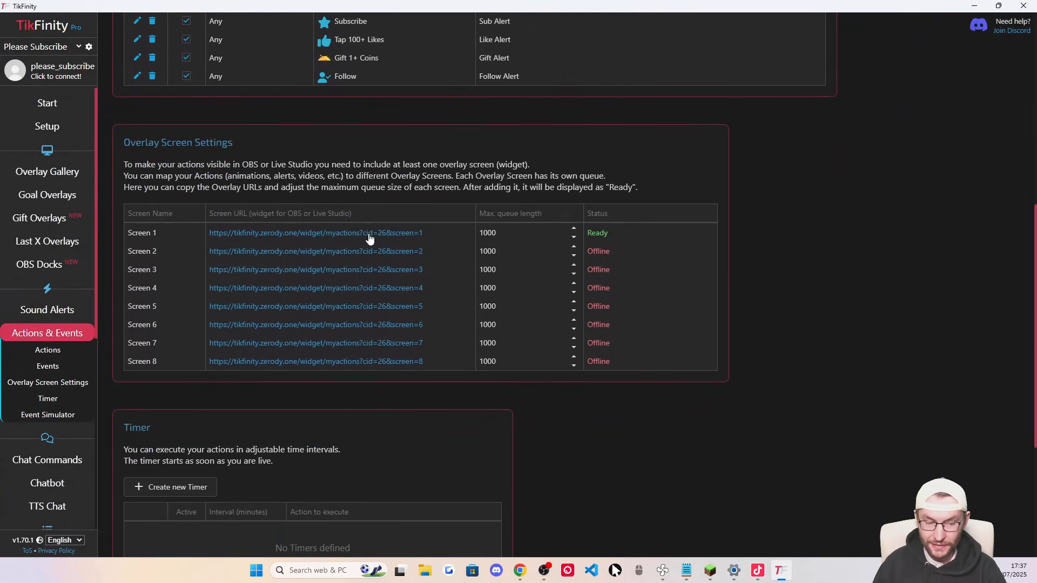
left_click(266, 238)
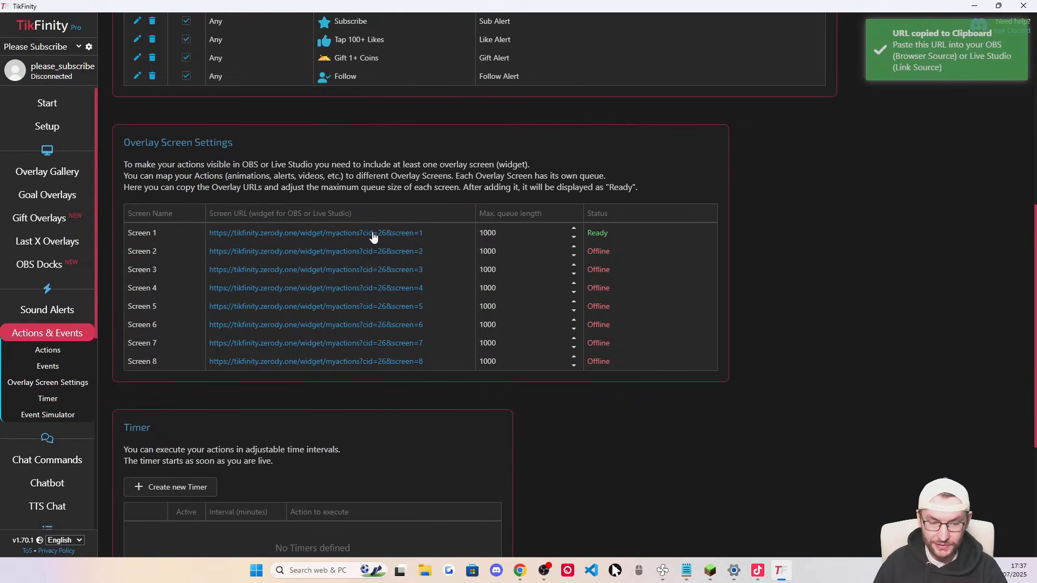
left_click(975, 6)
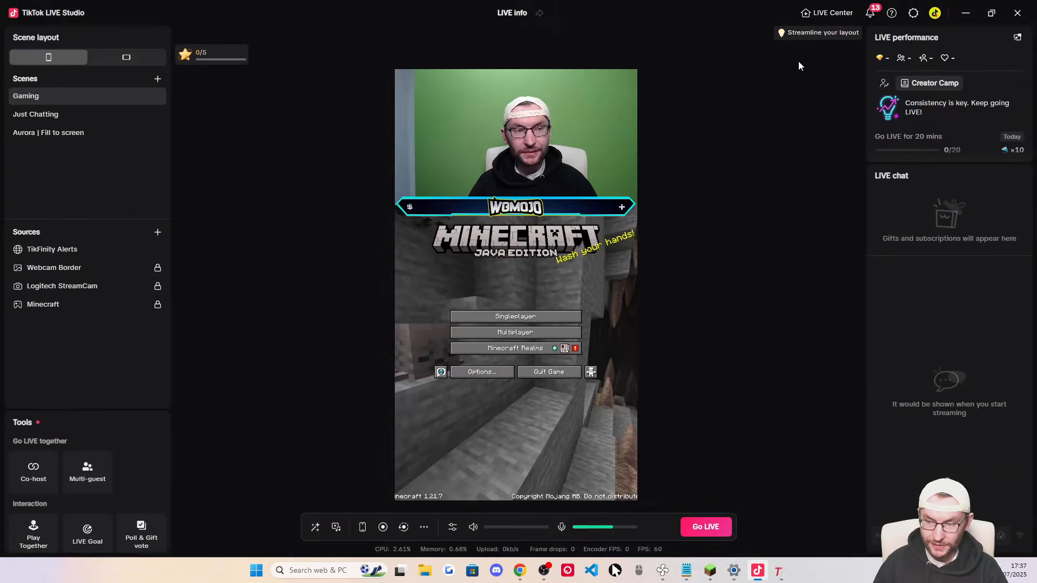
Begin a new Link source in the Just Chatting scene with the copied TikFinity Screen 1 overlay URL
left_click(35, 116)
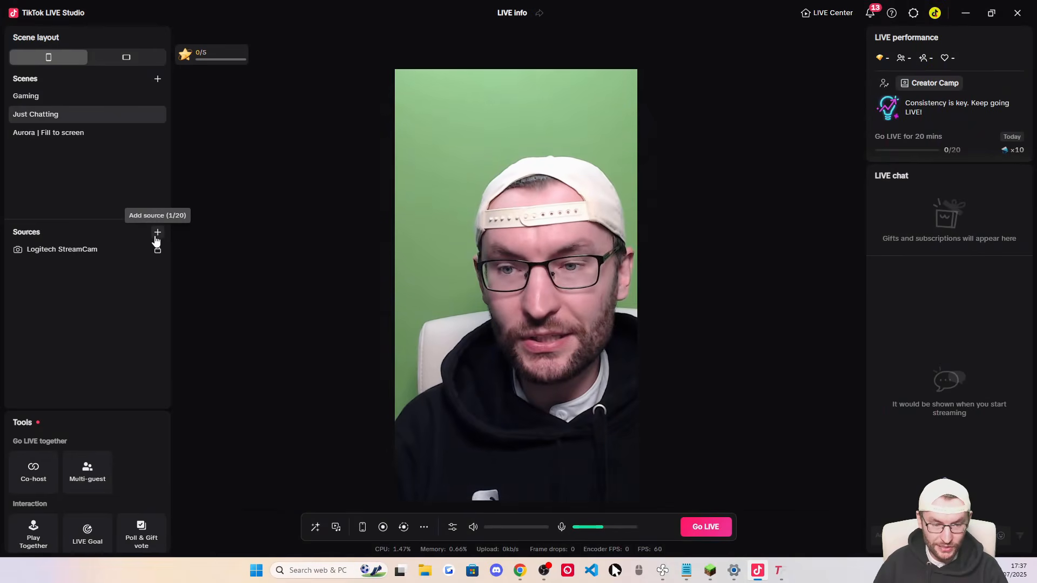
left_click(156, 236)
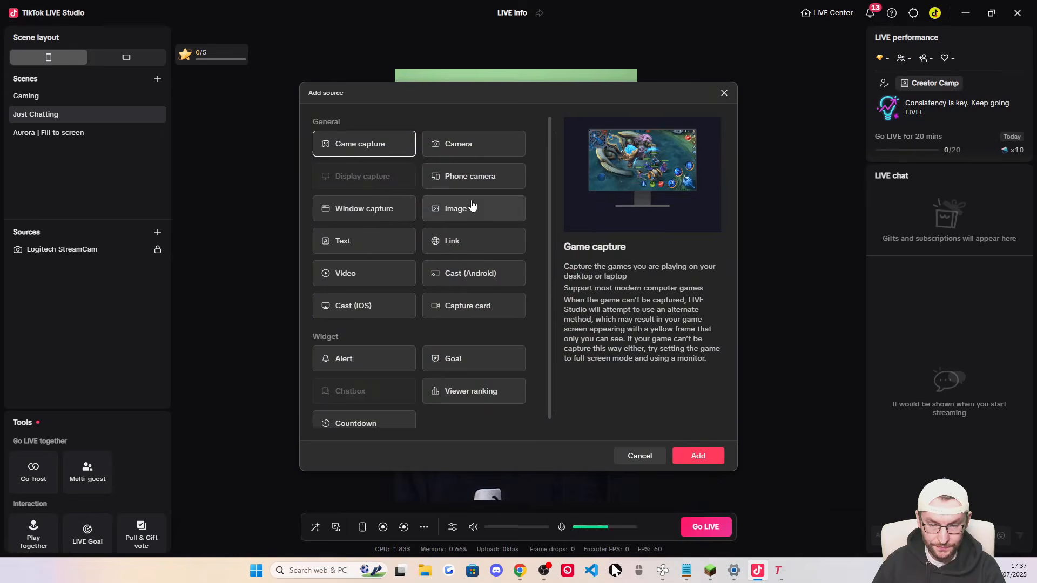
left_click(454, 241)
left_click(700, 455)
left_click(417, 218)
key("ctrl+v")
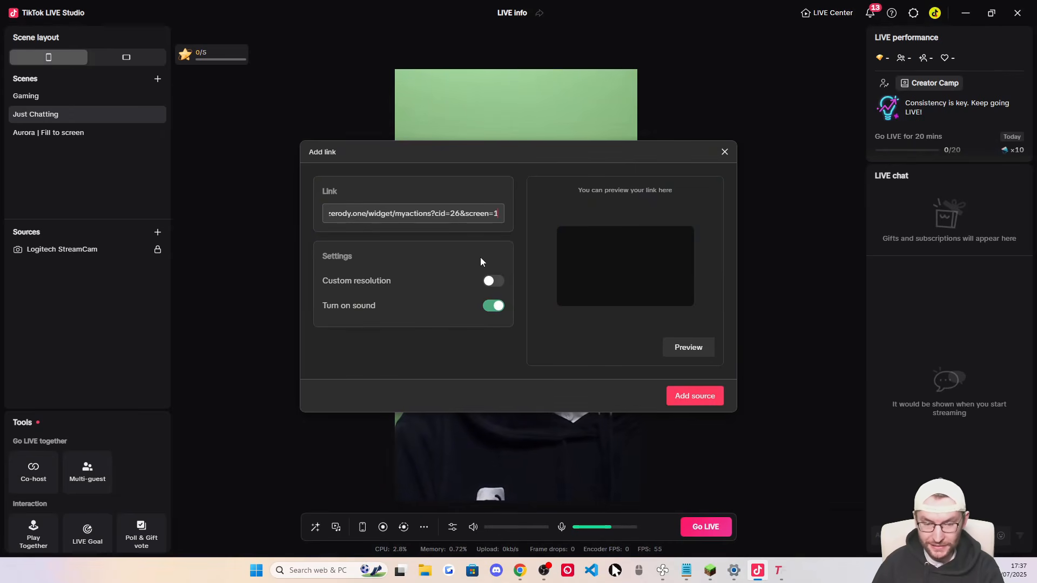
Enable custom resolution for the link, set its width to 600 and add the source
left_click(493, 281)
left_click_drag(370, 305, 329, 301)
type("60")
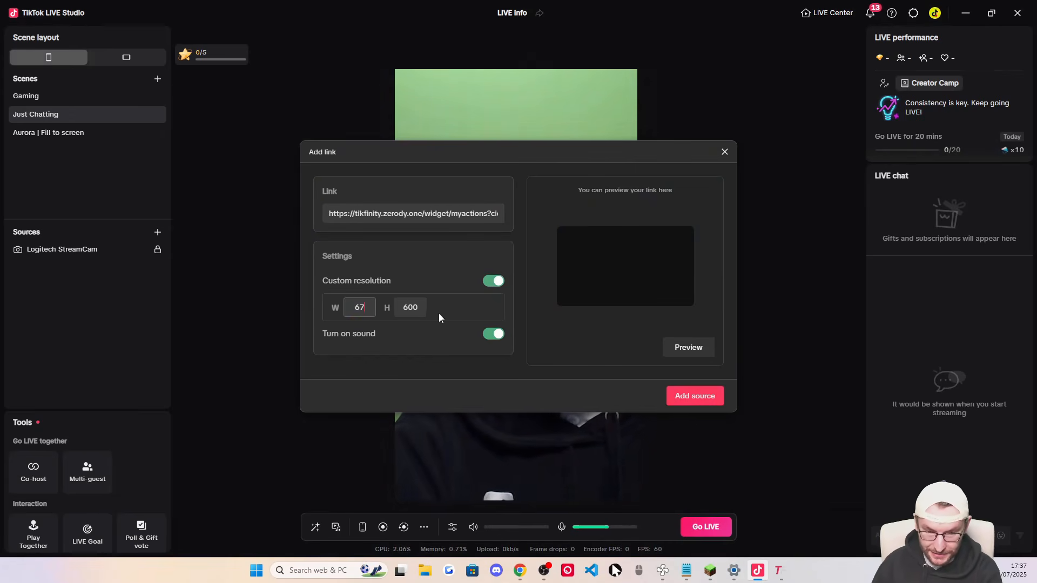
type("0")
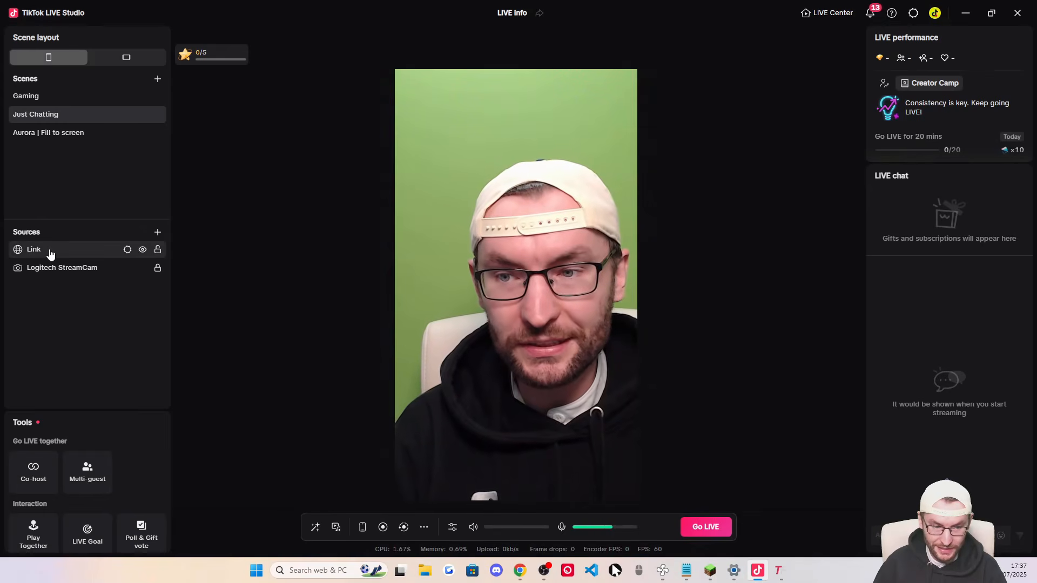
Centre the new link overlay in the Just Chatting canvas and rename the source to TikFinity Alerts
left_click(24, 250)
left_click_drag(514, 376, 515, 269)
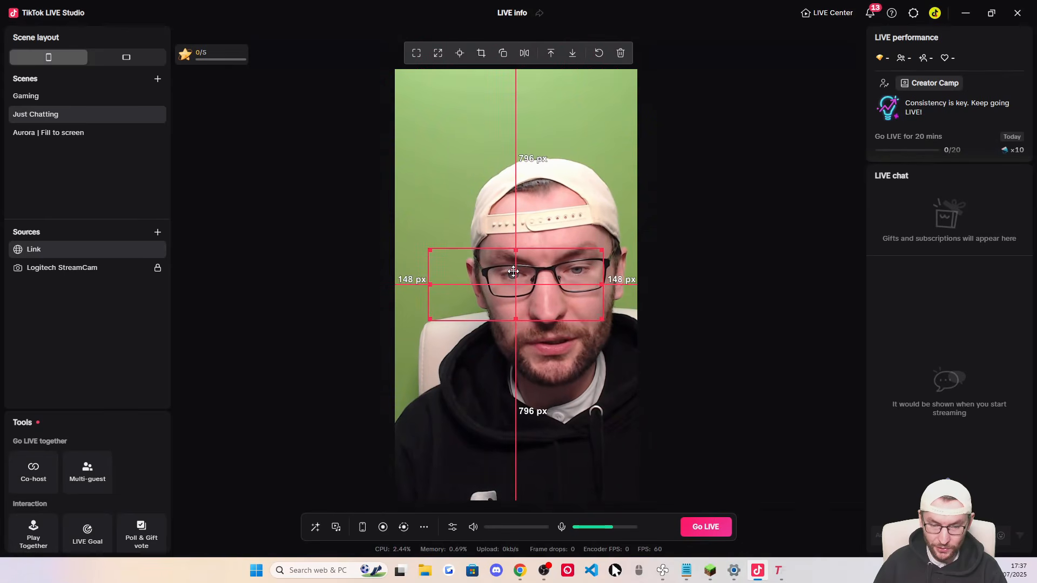
right_click(46, 253)
left_click(74, 263)
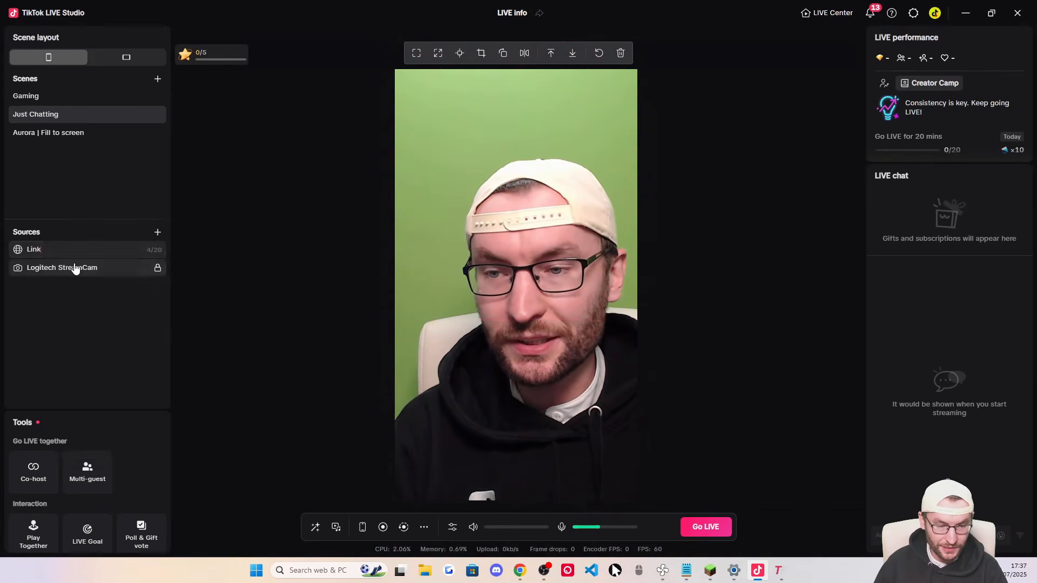
type("TikFinity Alerts")
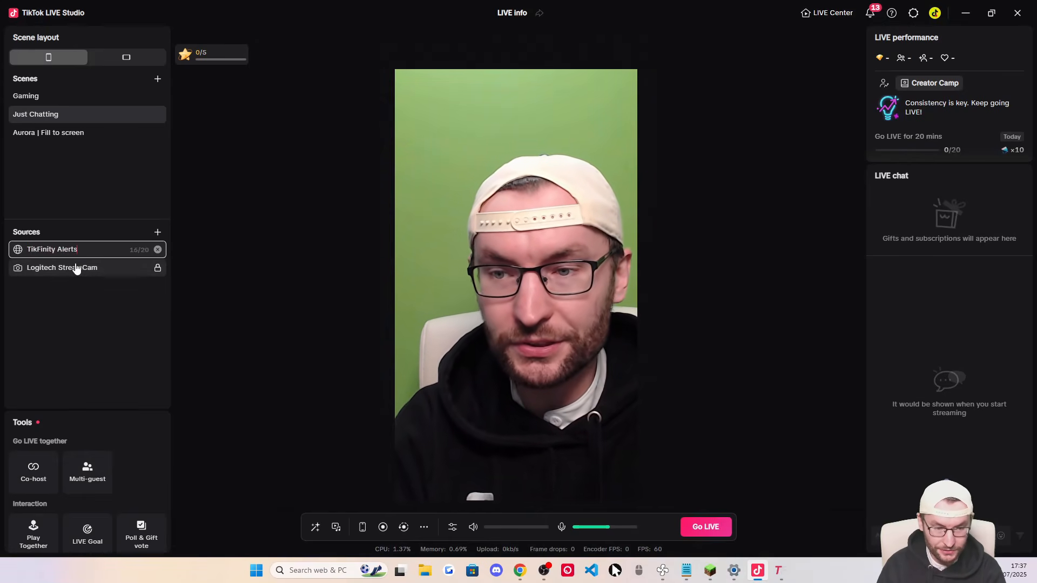
key("Return")
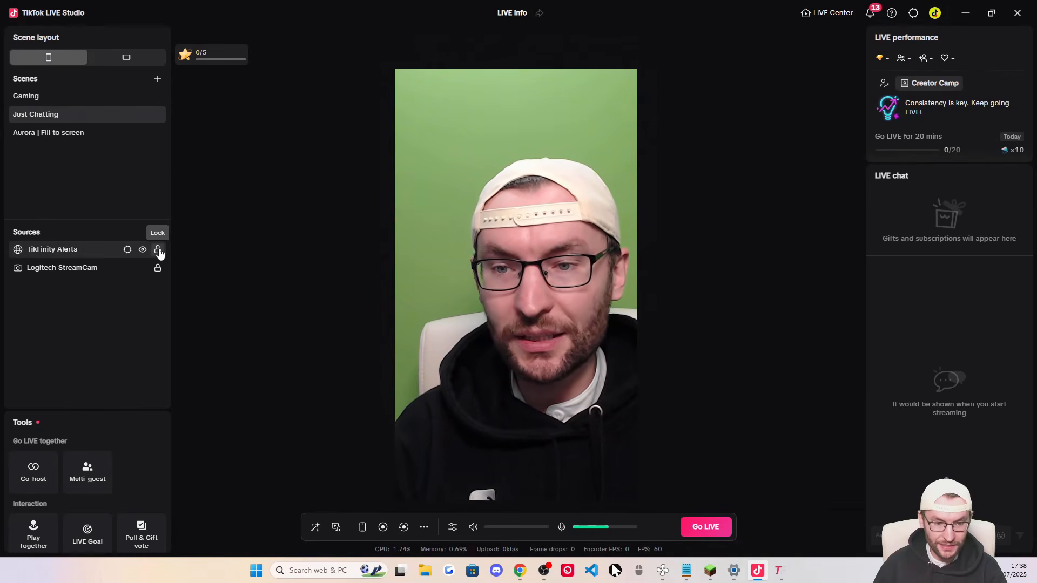
Lock the TikFinity Alerts source in the Gaming scene and look over the source's available options
left_click(41, 97)
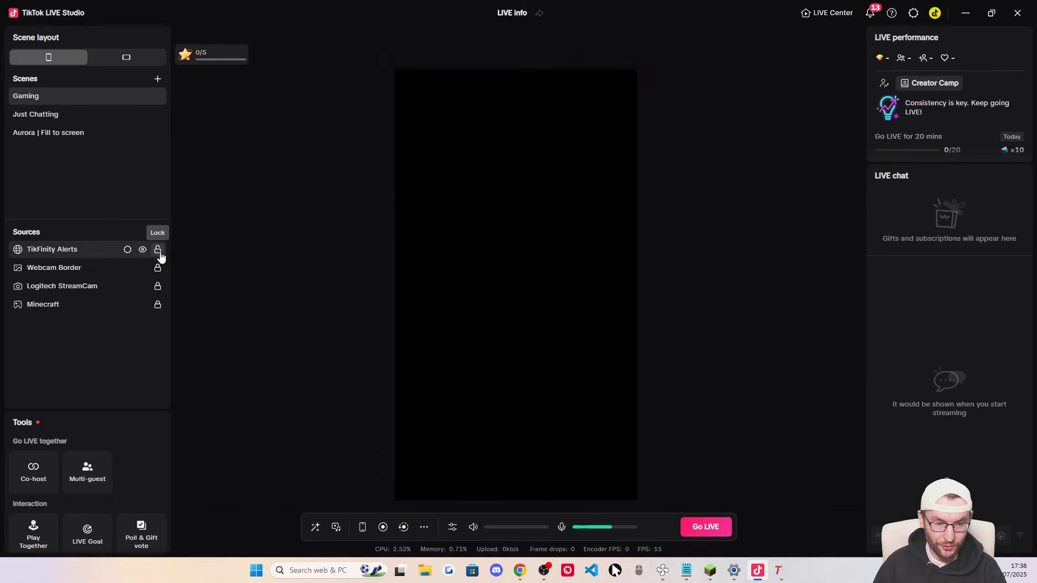
left_click(81, 254)
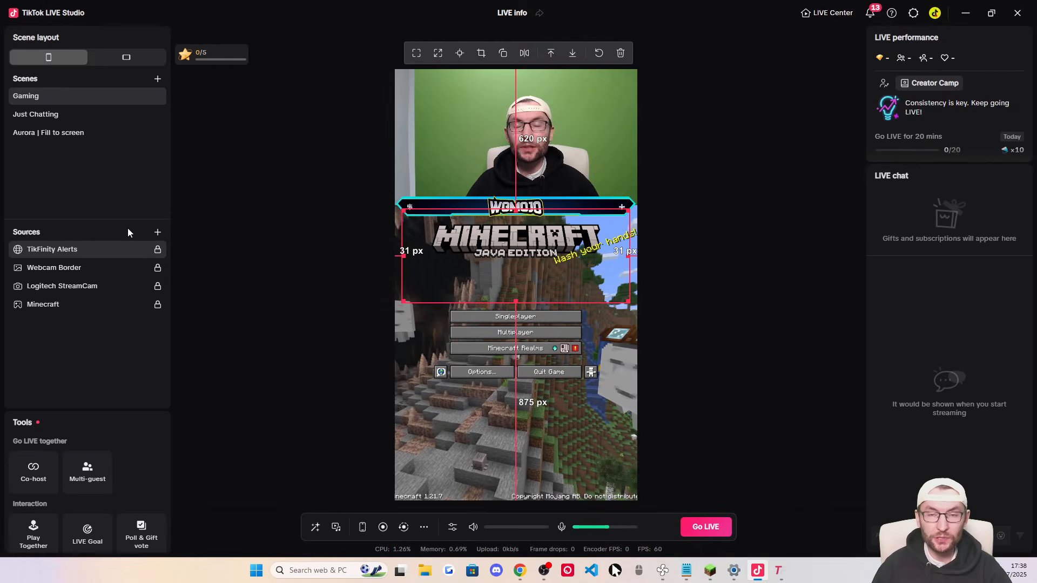
mouse_move(60, 247)
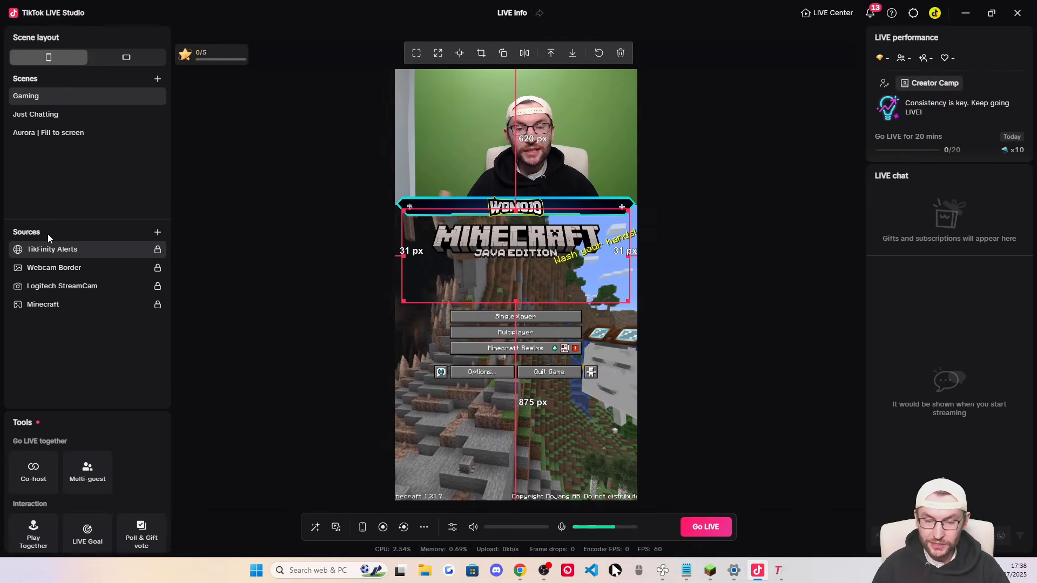
right_click(52, 251)
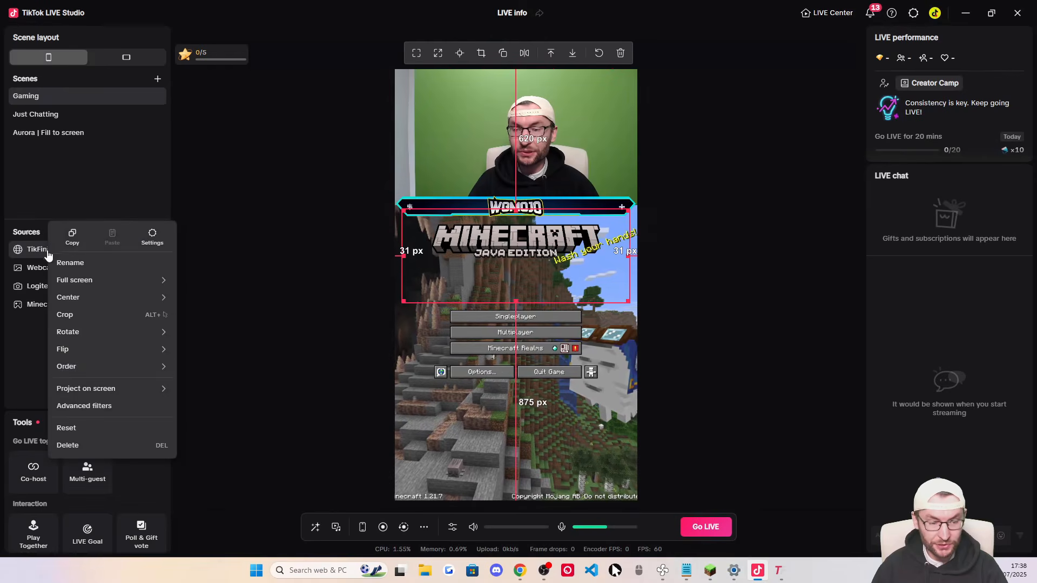
left_click(12, 353)
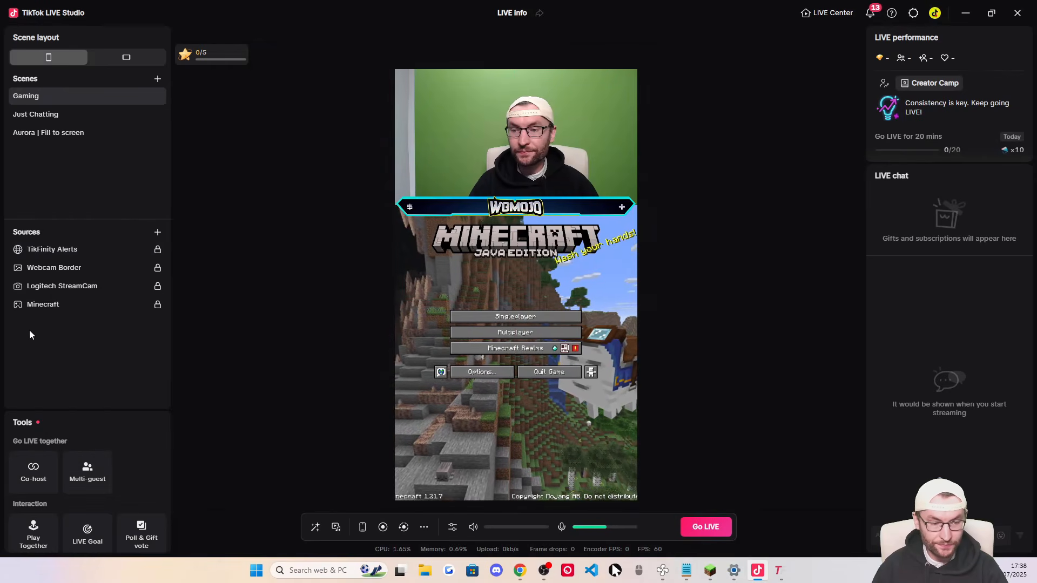
Start adding an Alert widget as a new source in the Gaming scene
left_click(157, 232)
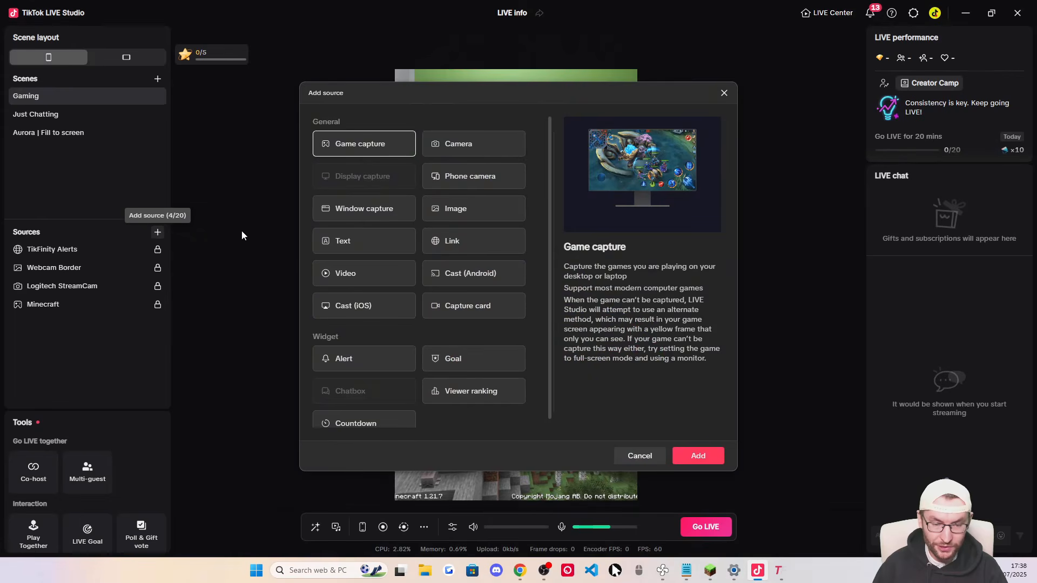
scroll(344, 328, "down", 1)
left_click(337, 351)
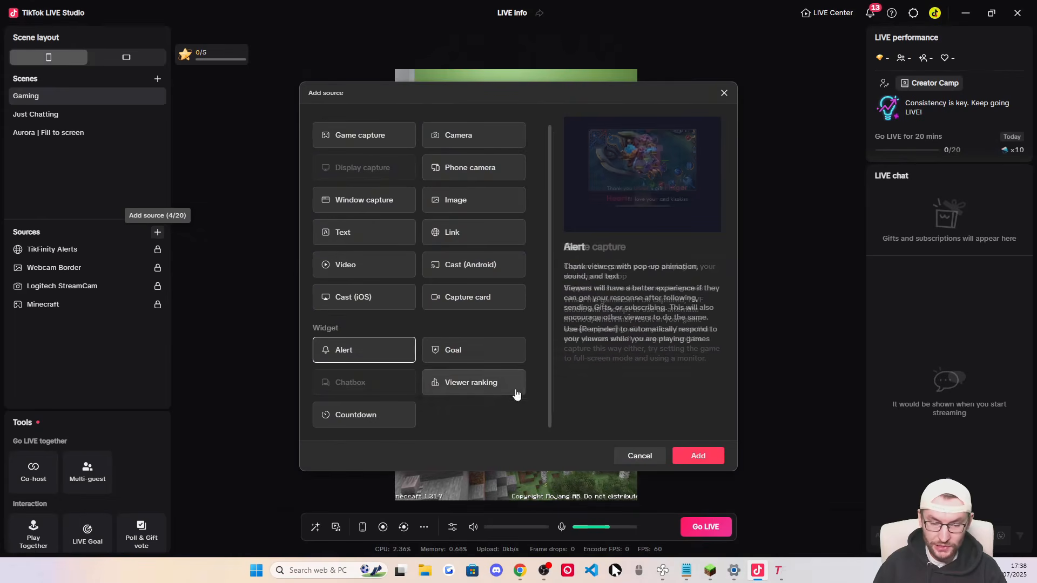
left_click(698, 457)
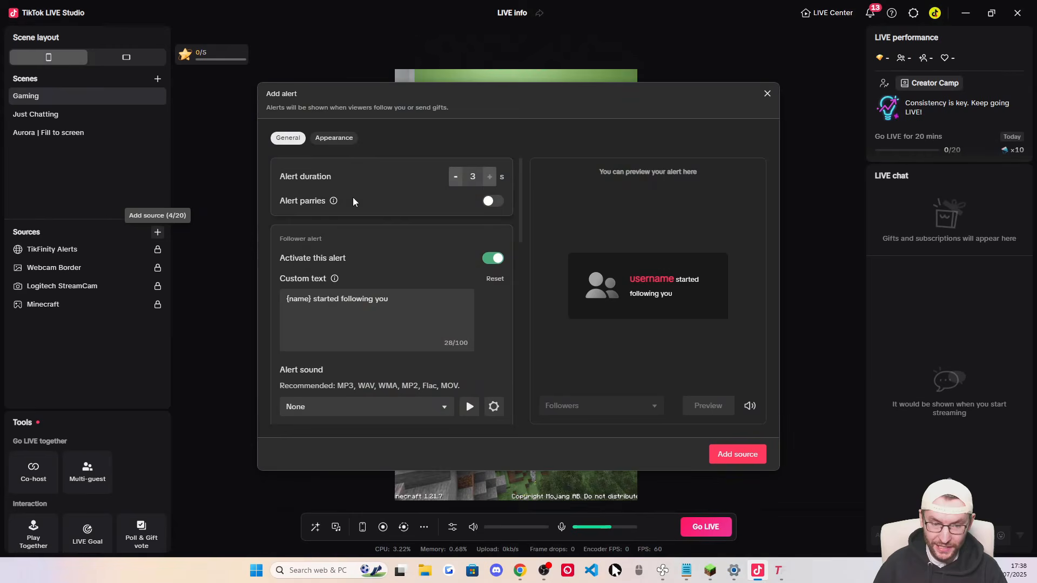
Review the alert's general settings, including duration and the follower, gift and subscription activation, custom text, sound and trigger options
left_click_drag(520, 185, 336, 206)
scroll(346, 219, "down", 4)
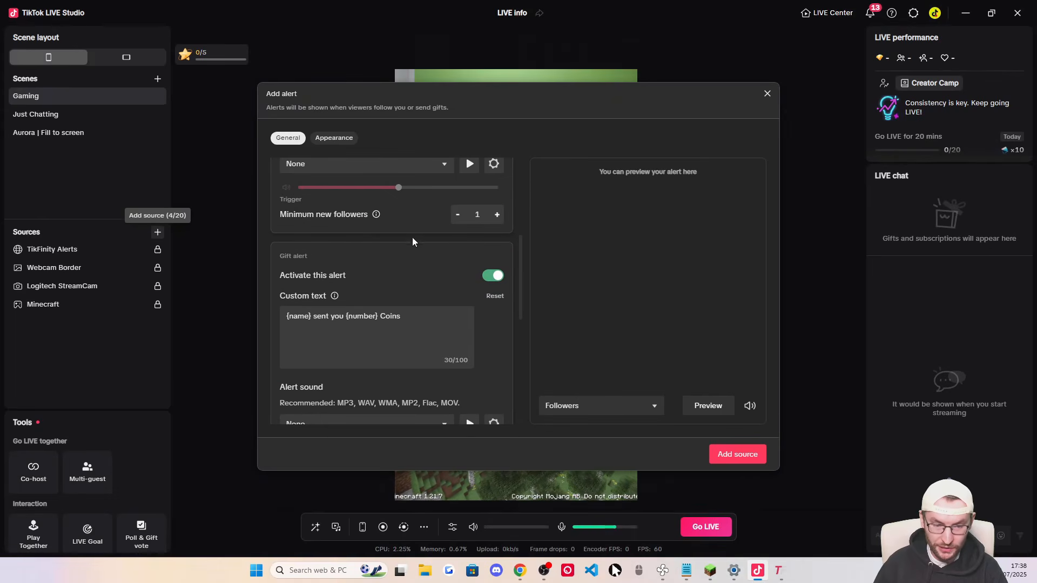
scroll(412, 242, "up", 4)
left_click(493, 232)
left_click(494, 231)
scroll(400, 251, "down", 1)
left_click_drag(390, 218, 273, 219)
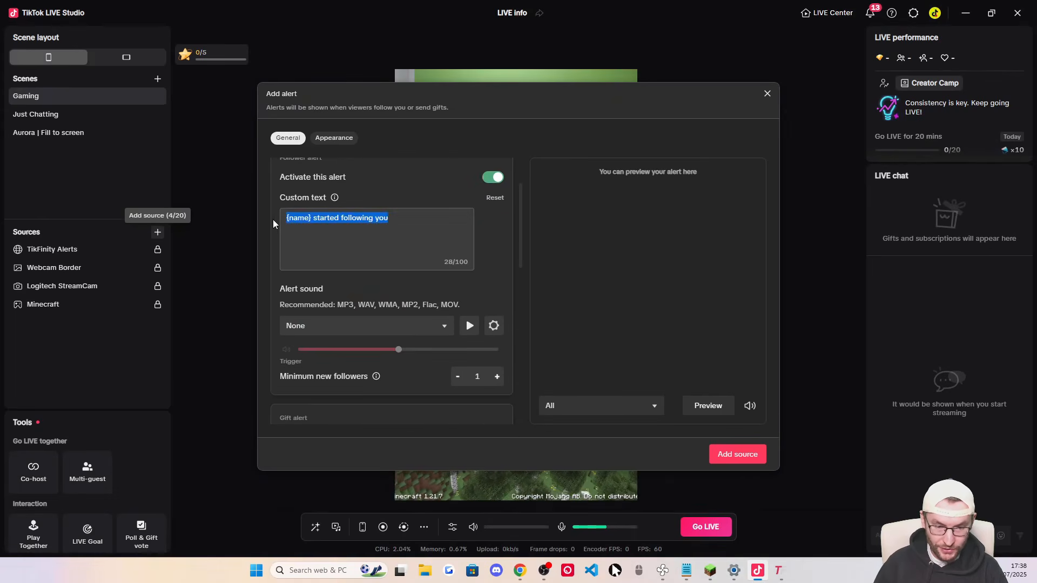
scroll(389, 219, "down", 4)
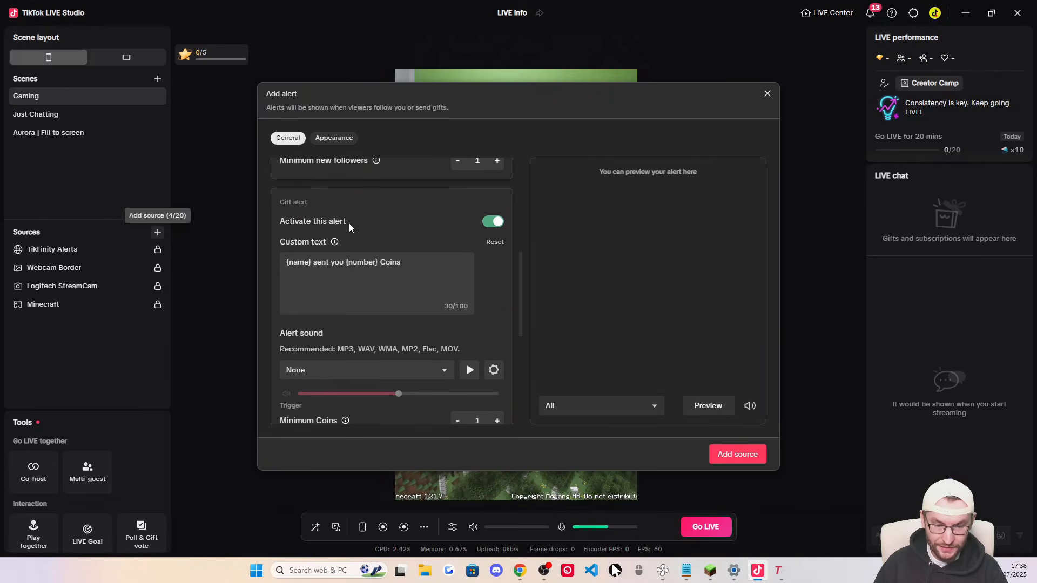
scroll(349, 222, "down", 2)
scroll(347, 223, "up", 2)
scroll(345, 219, "down", 4)
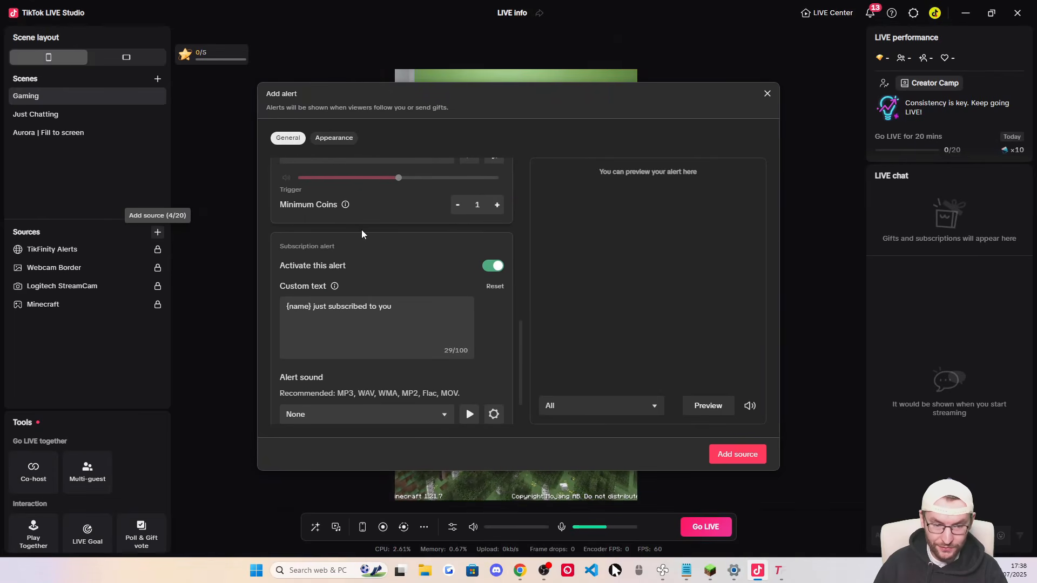
scroll(373, 226, "down", 1)
scroll(367, 189, "up", 2)
Examine the alert's appearance settings, including its type, layout, background color, message colors and images
left_click(339, 141)
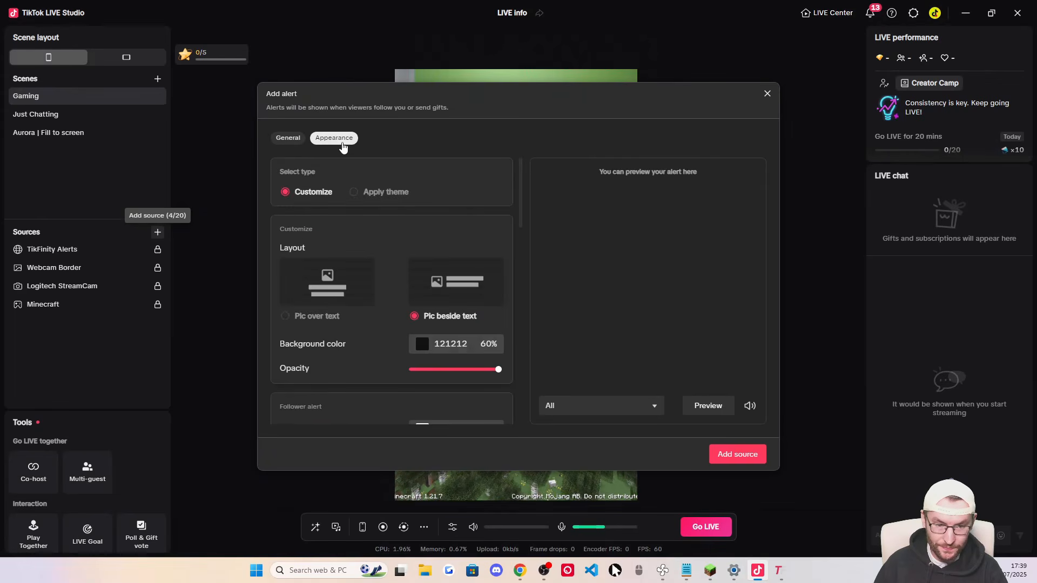
scroll(347, 283, "down", 6)
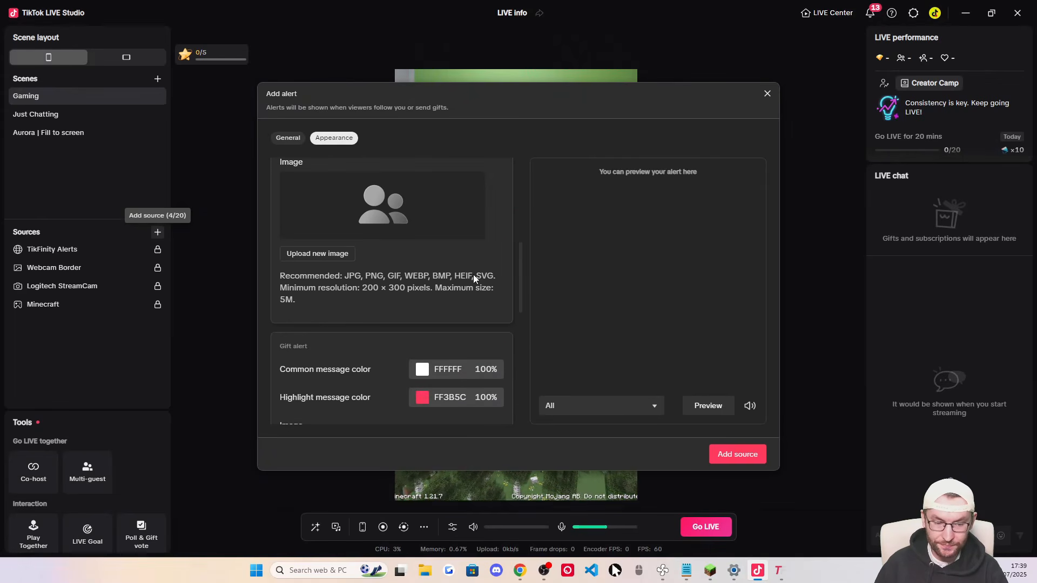
left_click_drag(521, 278, 516, 176)
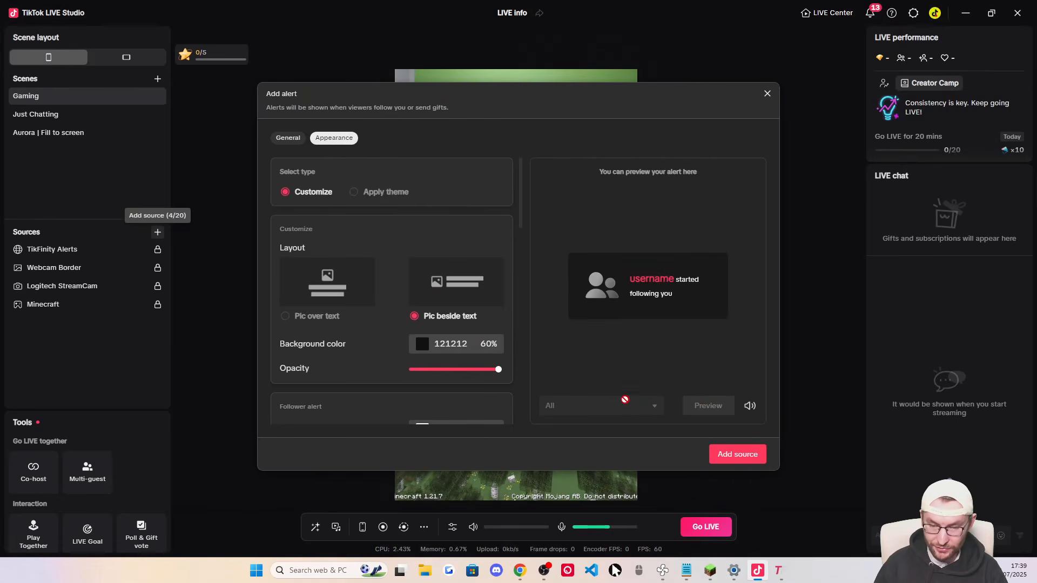
Compare the alert's ready-made themes, including Wanderer, choose the Aurora theme, and add the alert to the Gaming scene
left_click(355, 192)
scroll(370, 245, "down", 3)
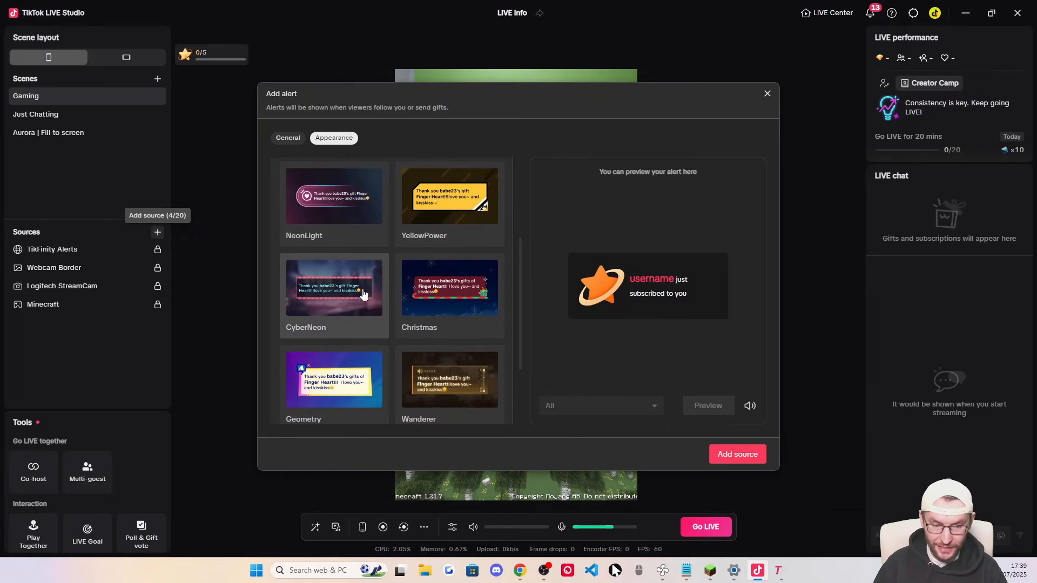
scroll(364, 335, "down", 1)
left_click(437, 332)
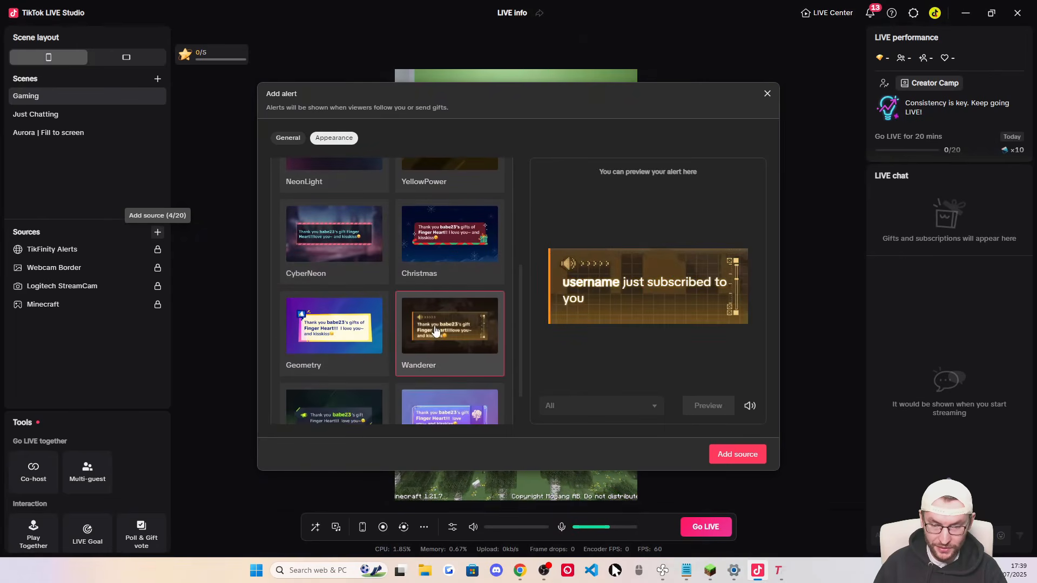
scroll(357, 351, "down", 1)
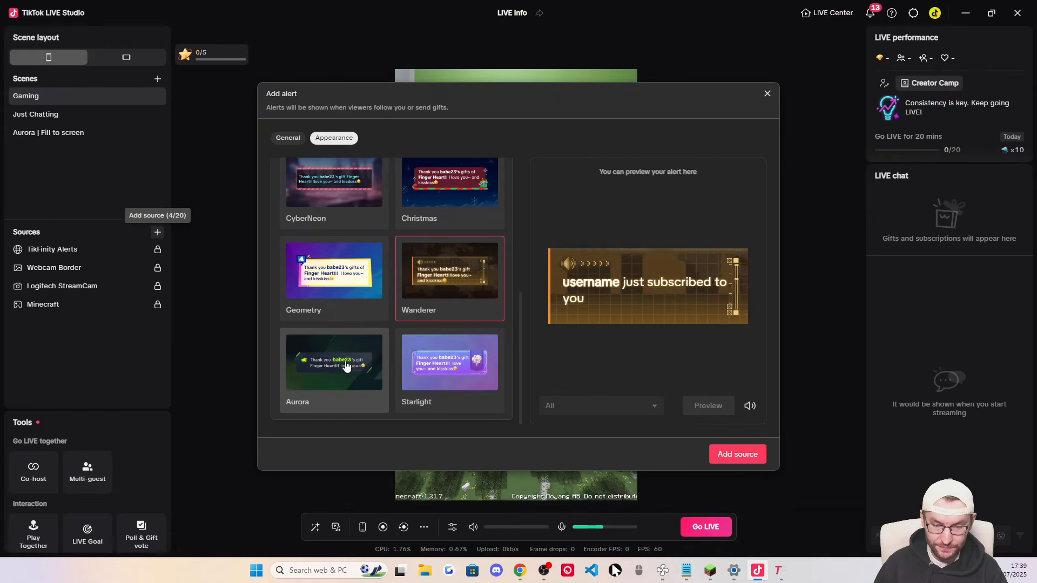
left_click(347, 367)
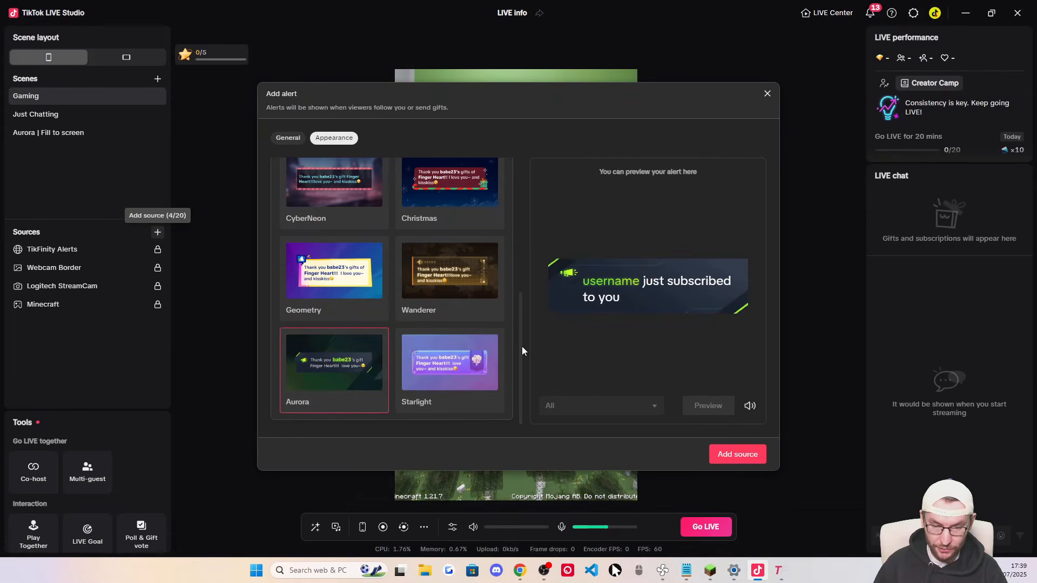
left_click(289, 140)
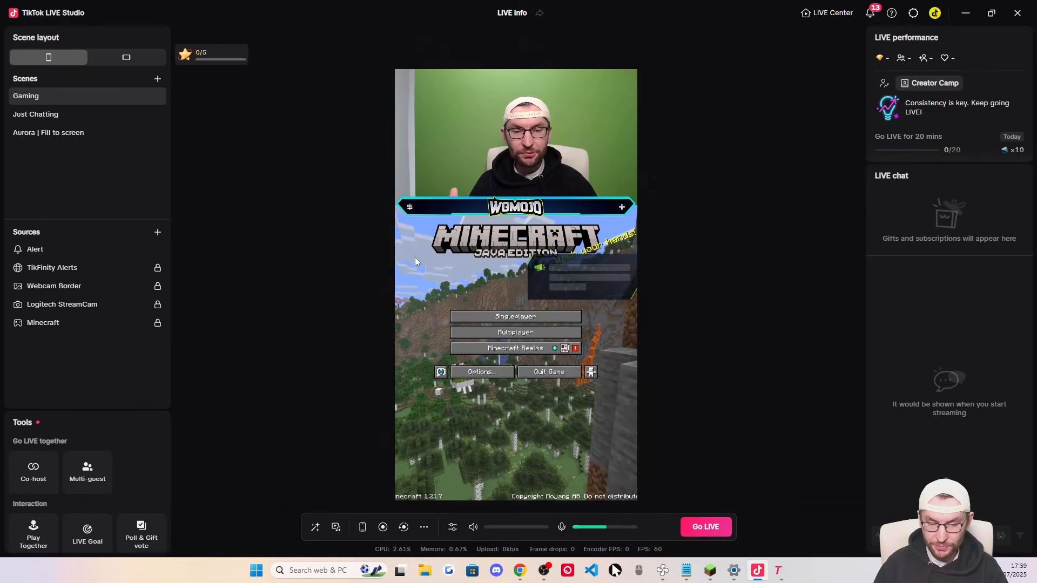
Try out different sizes and positions for the alert over the webcam and gameplay, and delete it from the Gaming scene
left_click_drag(579, 278, 579, 172)
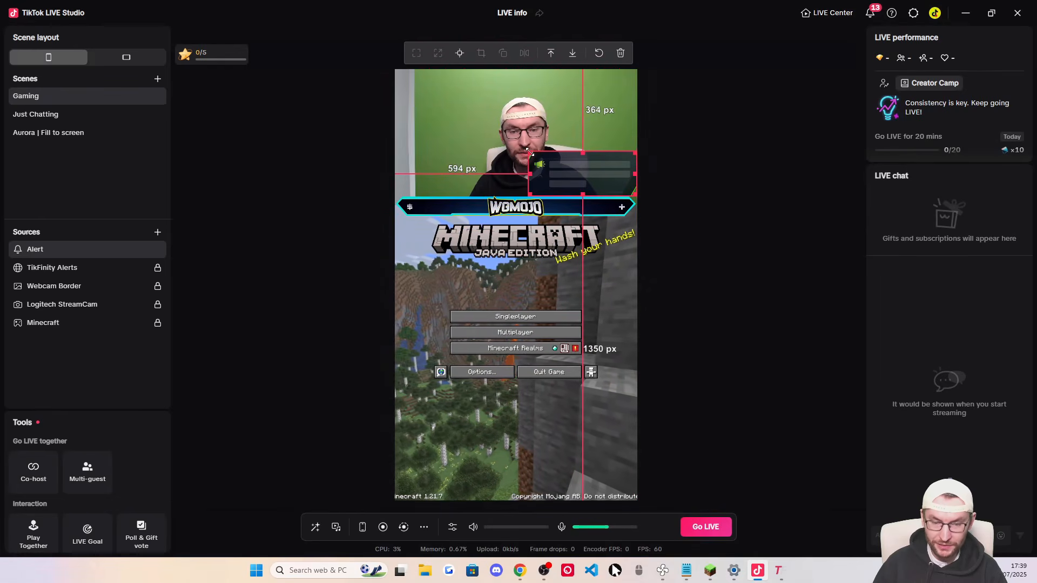
mouse_move(531, 155)
left_mouse_down()
mouse_move(427, 116)
mouse_move(528, 150)
mouse_move(452, 121)
mouse_move(526, 169)
mouse_move(524, 148)
left_mouse_up()
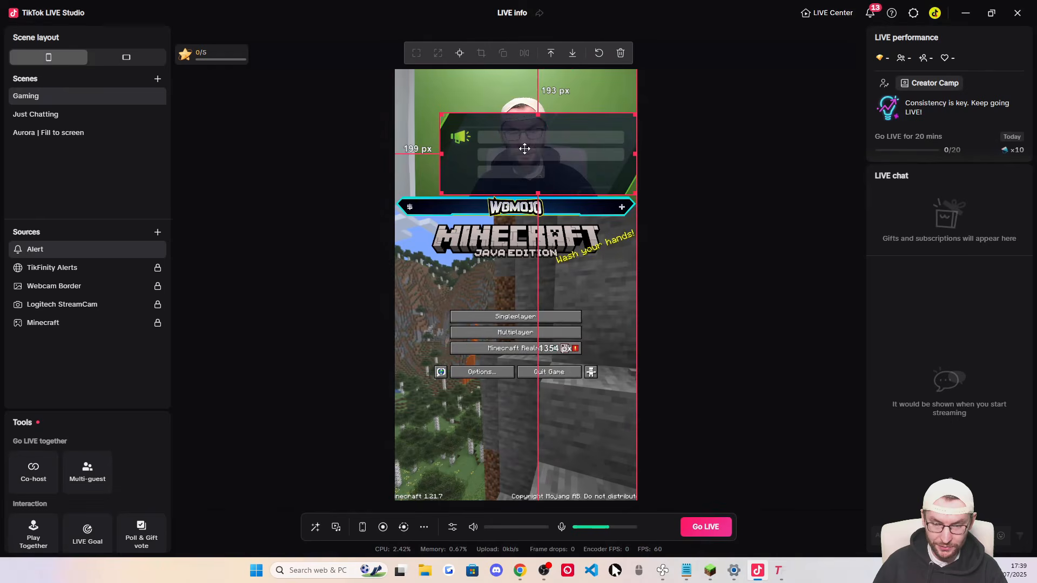
left_click_drag(438, 112, 528, 147)
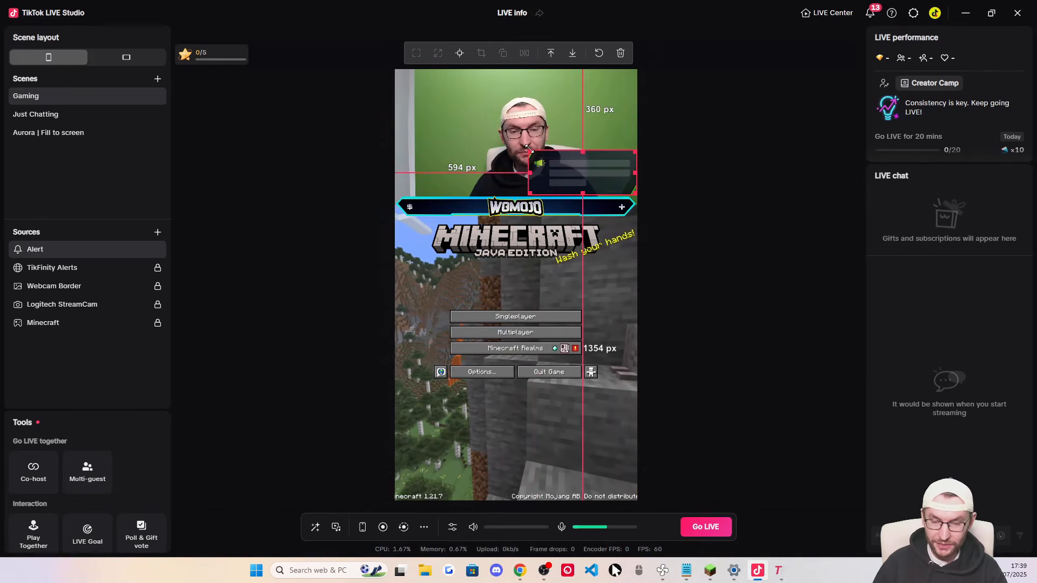
left_click_drag(578, 177, 528, 391)
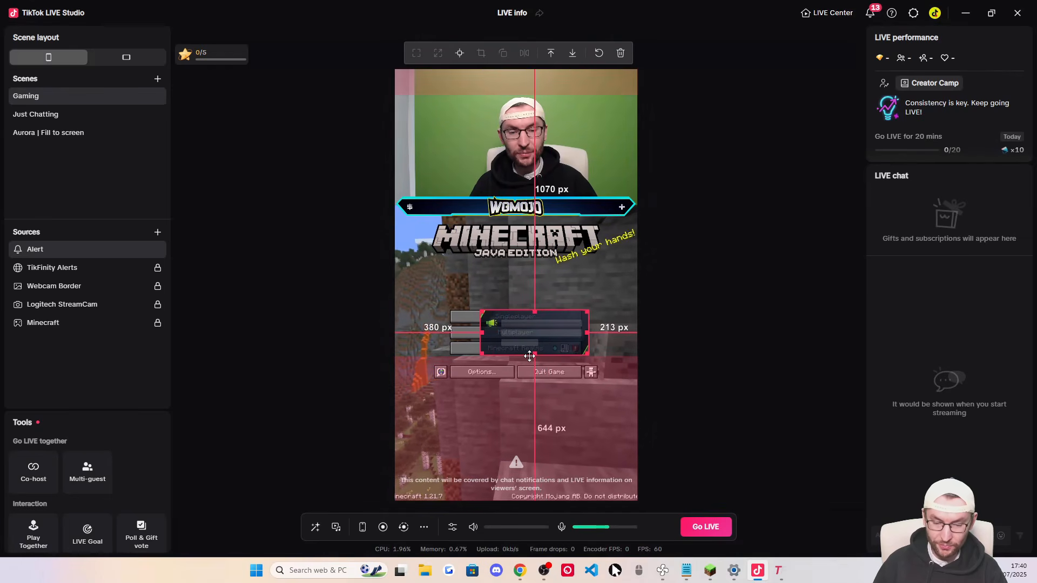
left_click_drag(572, 165, 545, 166)
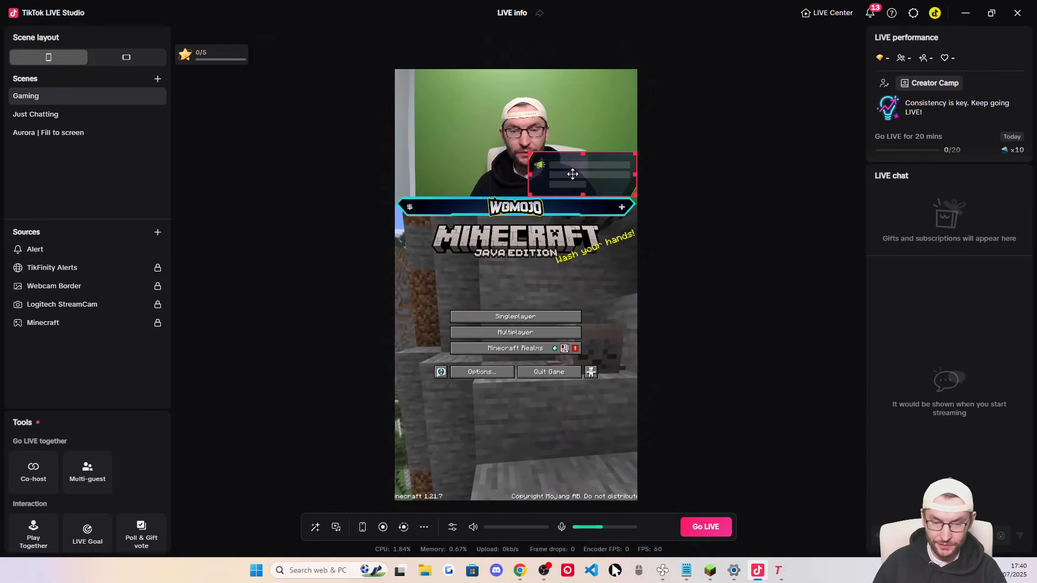
right_click(43, 255)
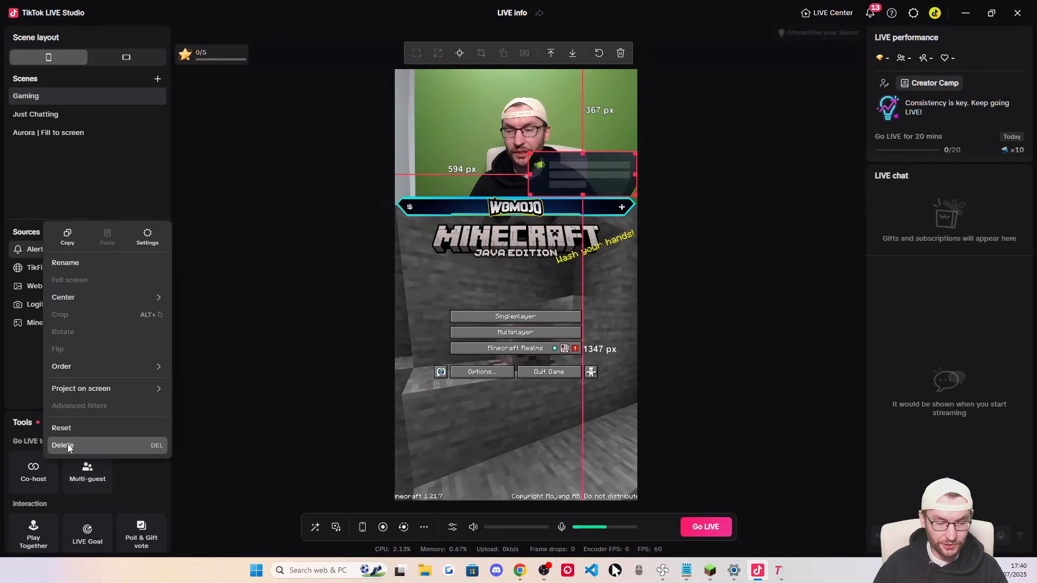
left_click(57, 443)
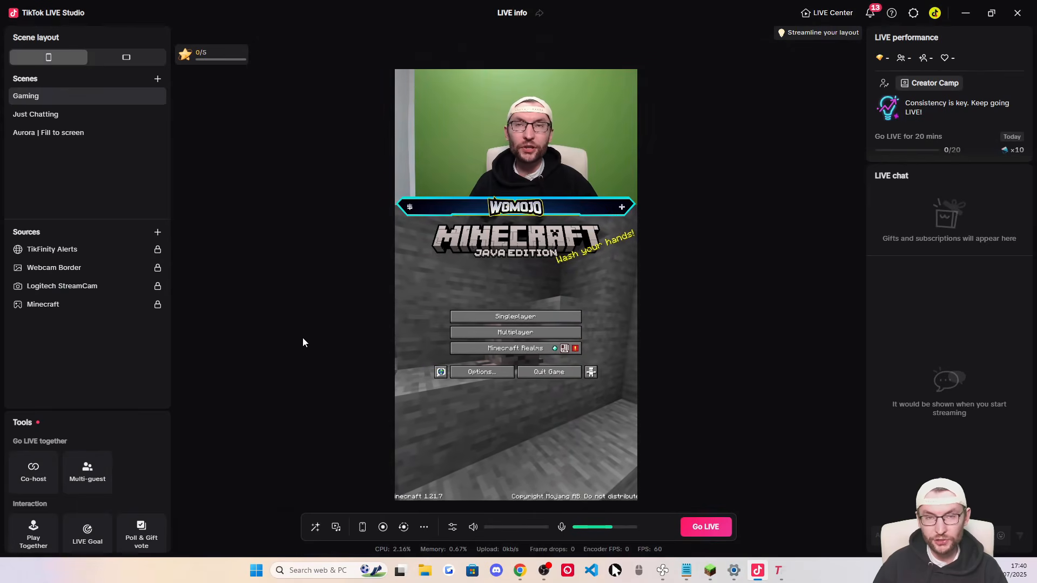
Start adding a Goal widget as a new source in the Gaming scene
left_click(159, 234)
scroll(437, 312, "down", 1)
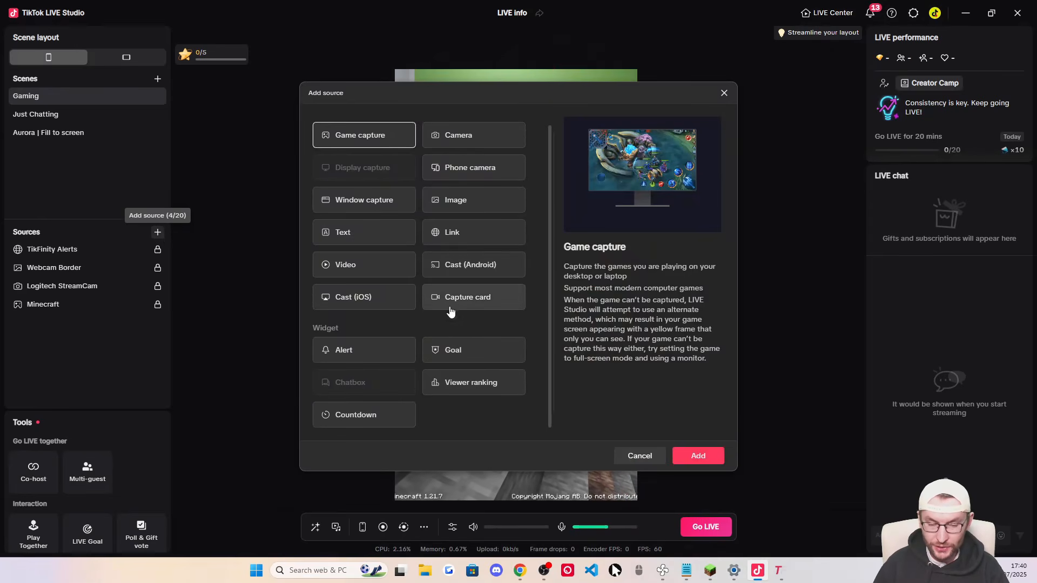
left_click(456, 356)
left_click(699, 456)
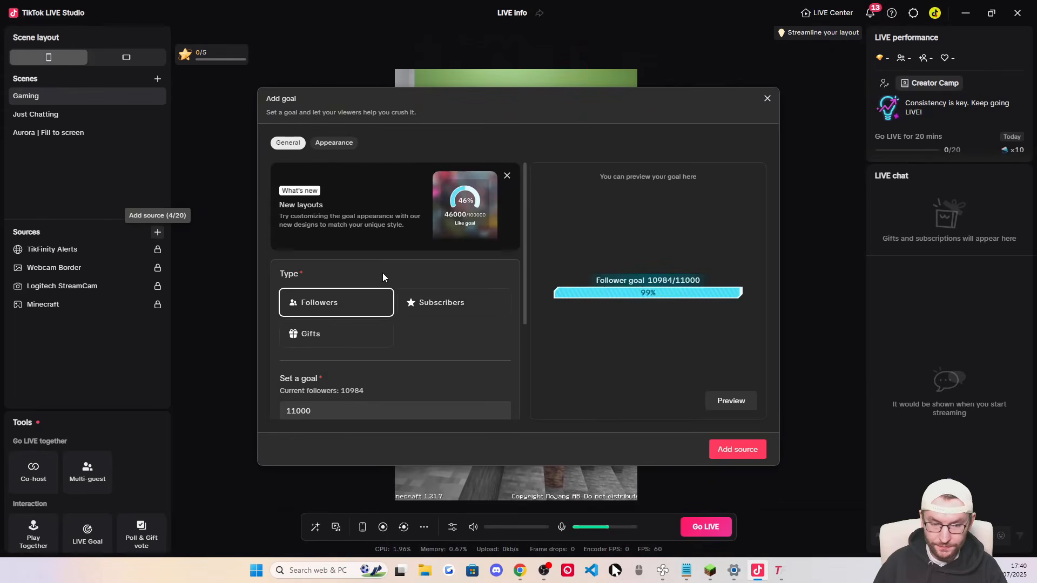
Set the goal type to Subscribers with a target of 5 and the description "Help me reach 5 subs!"
left_click(426, 303)
scroll(440, 332, "down", 3)
left_click_drag(330, 306, 275, 303)
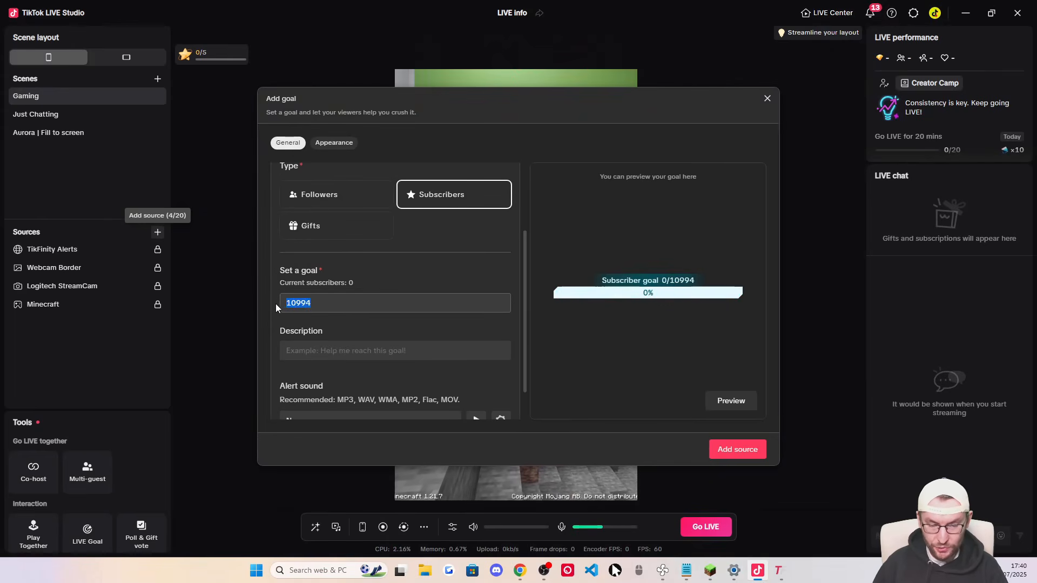
type("5")
scroll(420, 302, "up", 2)
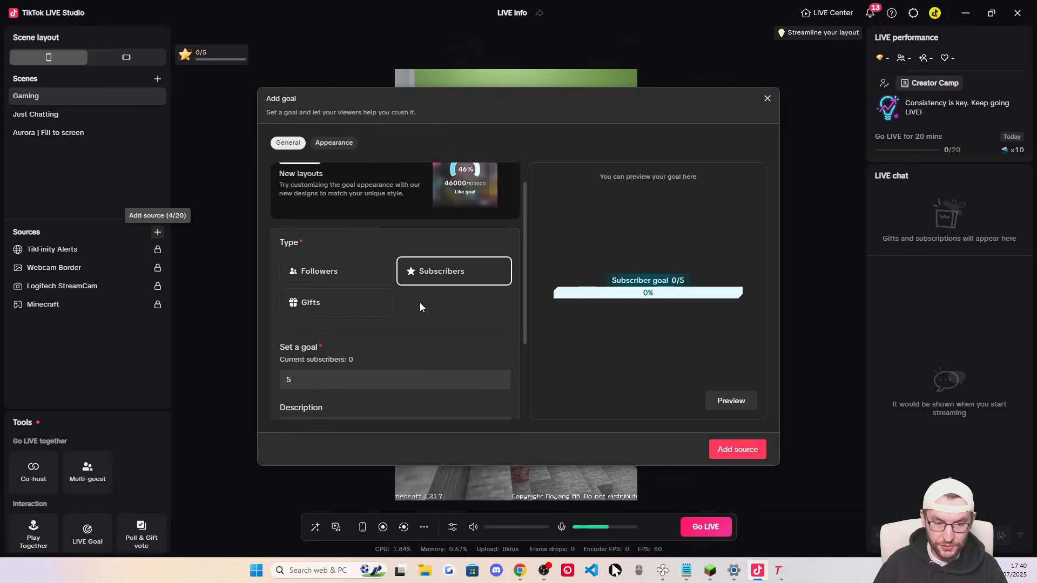
scroll(426, 292, "down", 3)
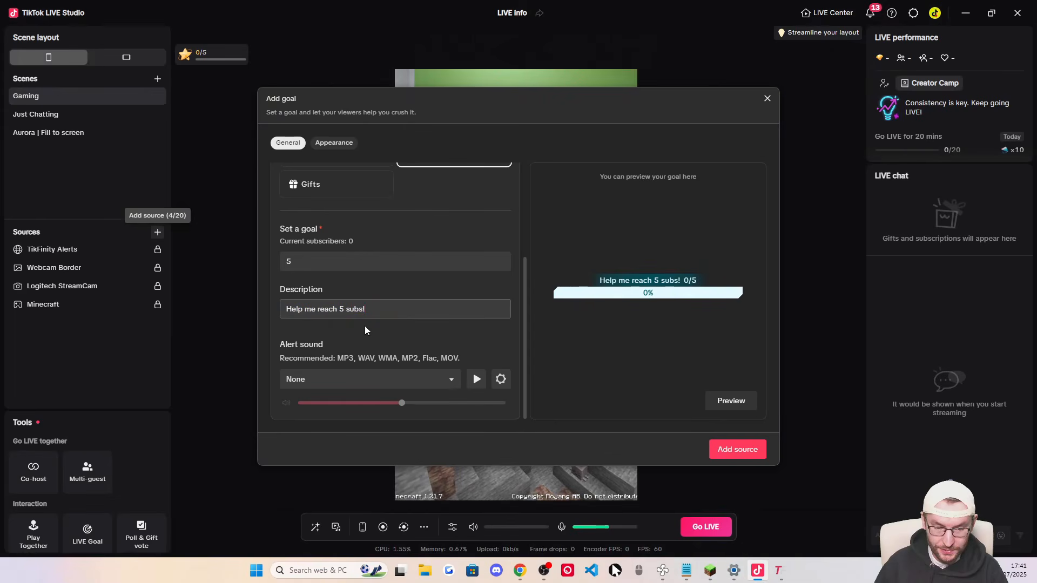
Check the goal's layout and alert sound options, and add the goal with the Progress bar layout to the Gaming scene
left_click(330, 143)
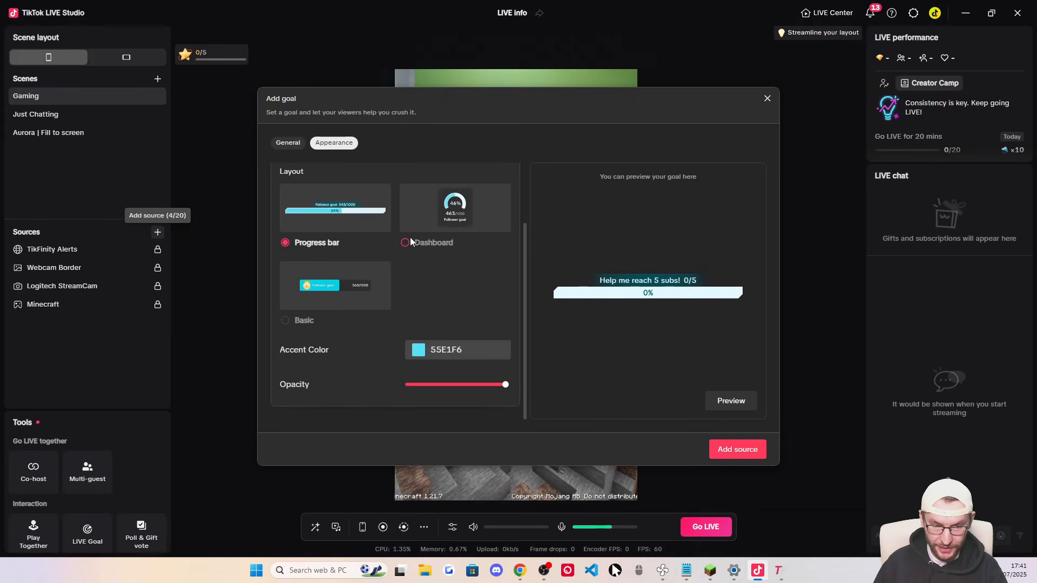
scroll(377, 266, "up", 2)
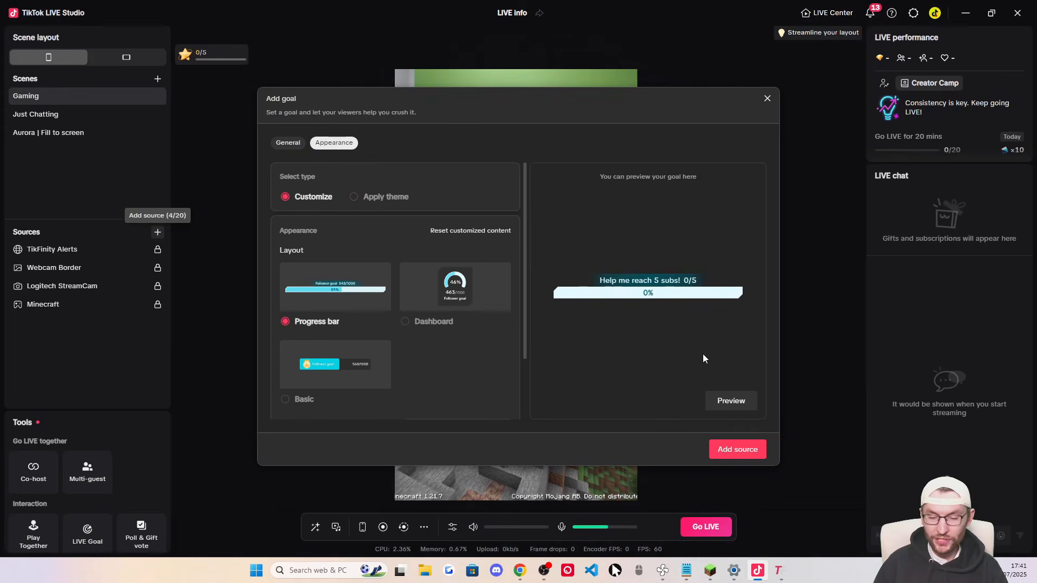
left_click(293, 146)
scroll(405, 270, "down", 4)
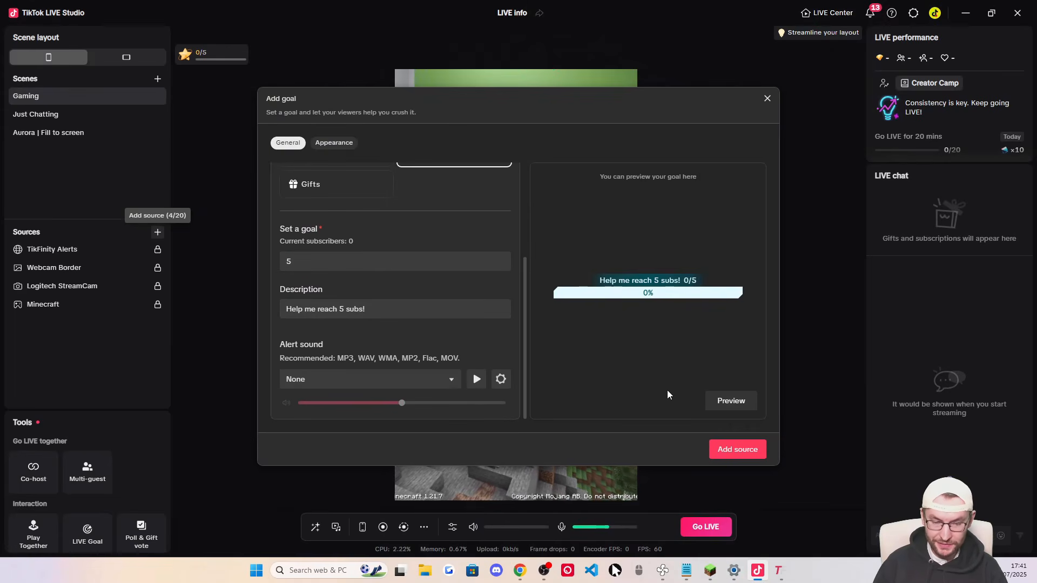
left_click(743, 450)
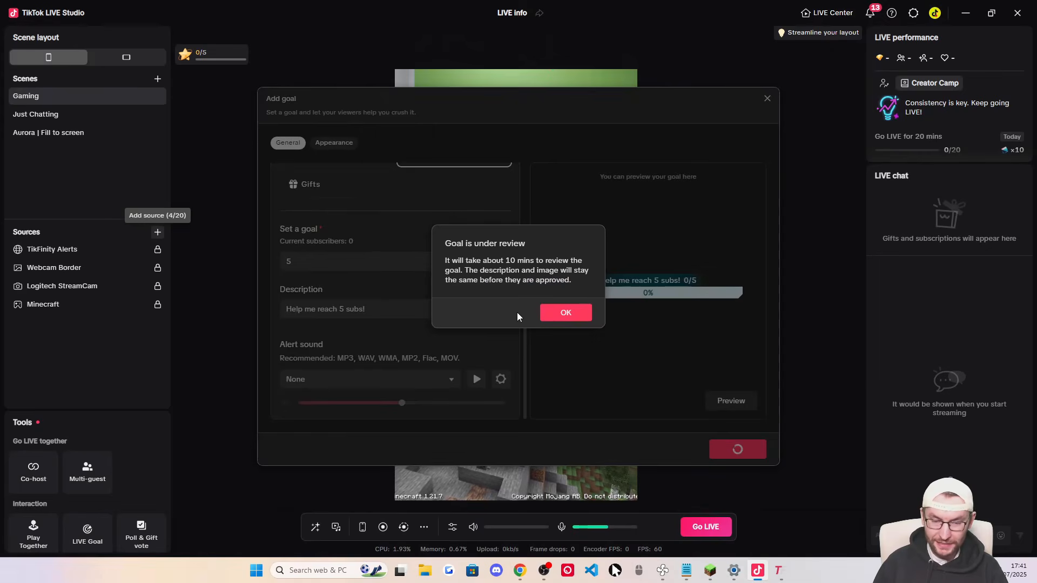
left_click(565, 311)
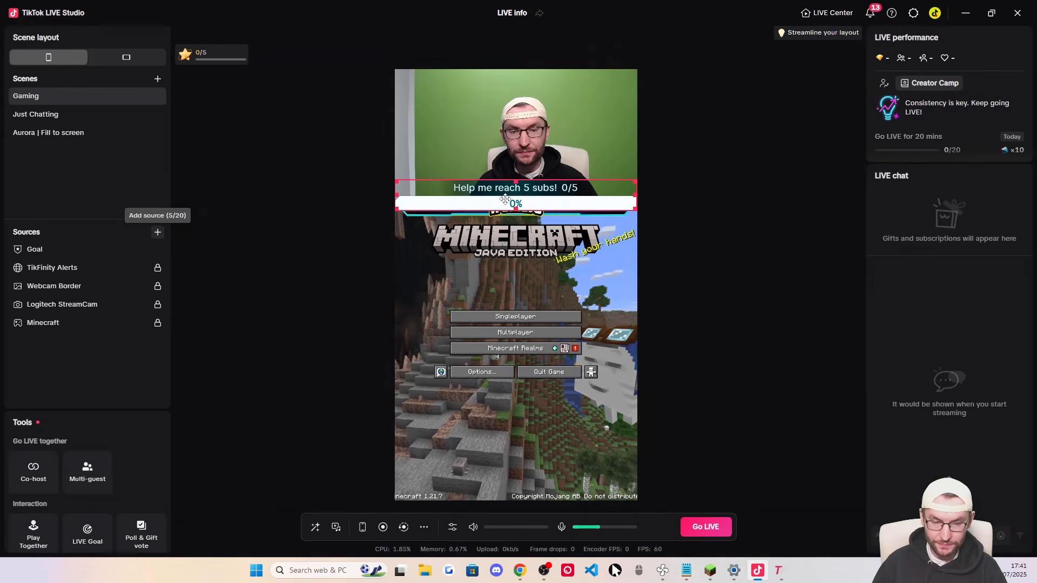
Select the subscriber goal bar below the webcam and remove the Goal source from the Gaming scene
left_click(509, 192)
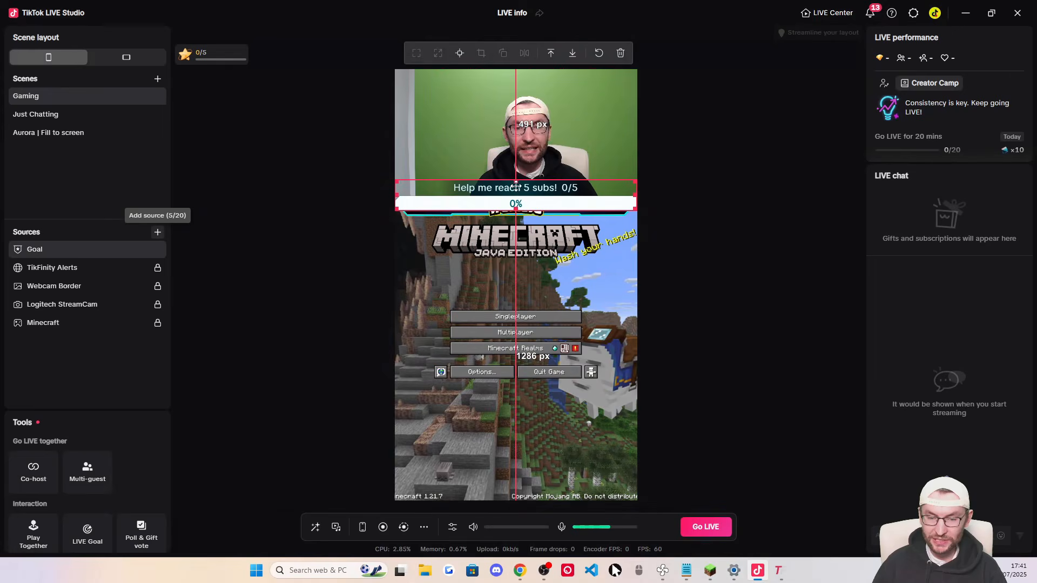
left_click(36, 250)
left_click(140, 249)
left_click_drag(510, 187, 410, 186)
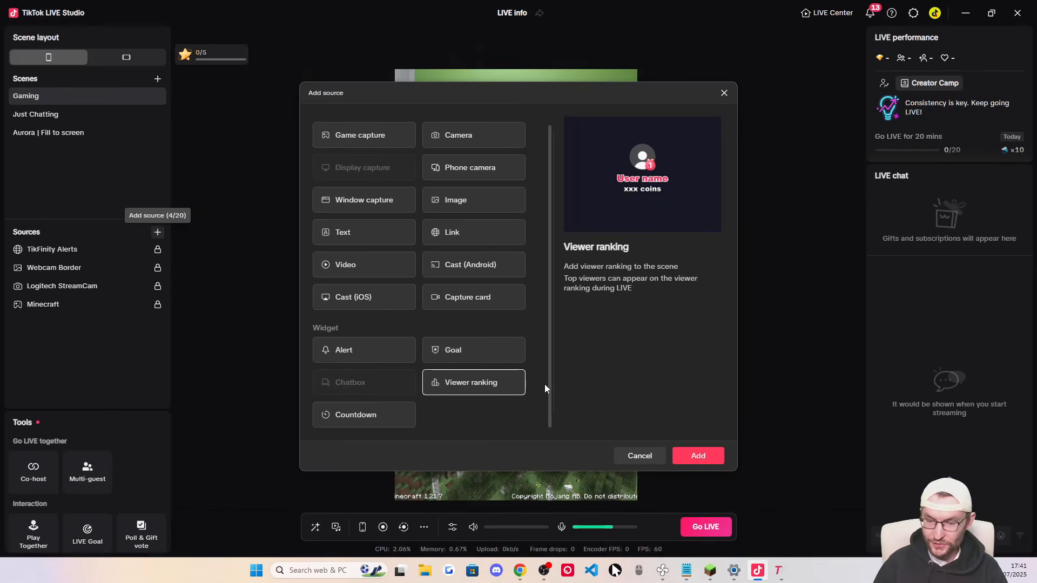
Look at the Countdown widget's description and at the Overlay Screen Settings in TikFinity, and return to TikTok LIVE Studio
left_click(366, 416)
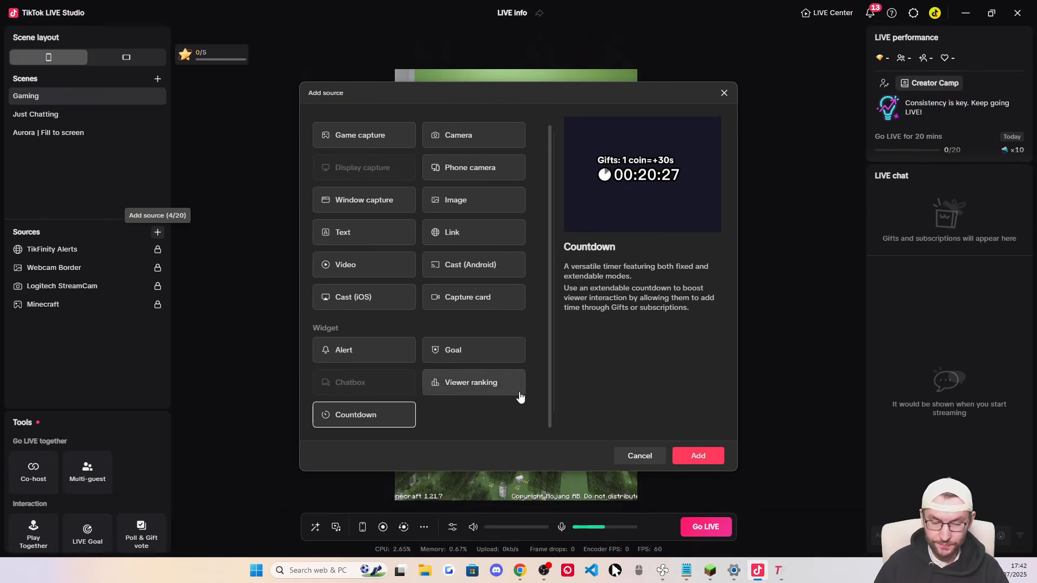
left_click(781, 572)
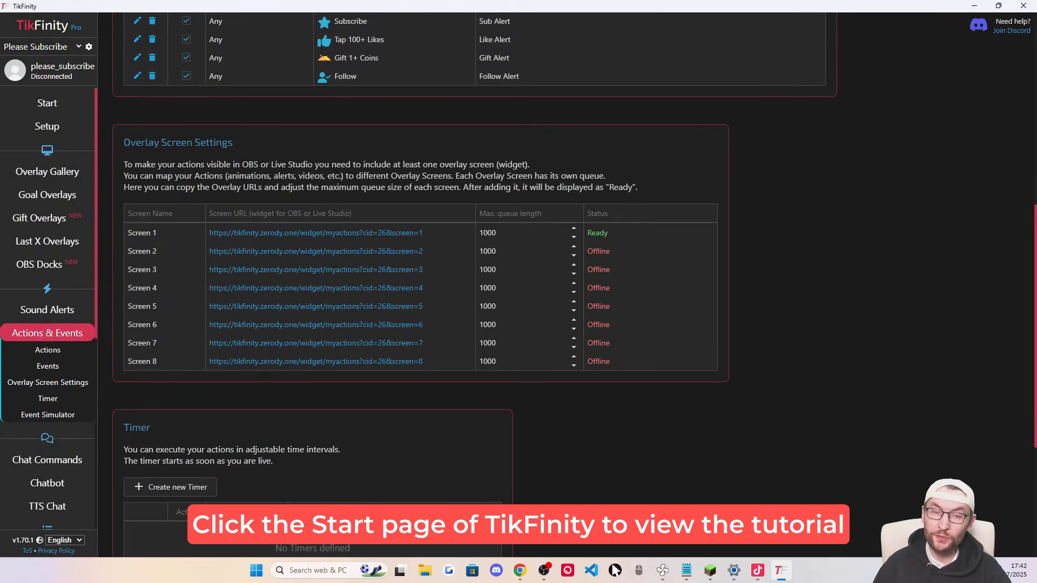
left_click(976, 5)
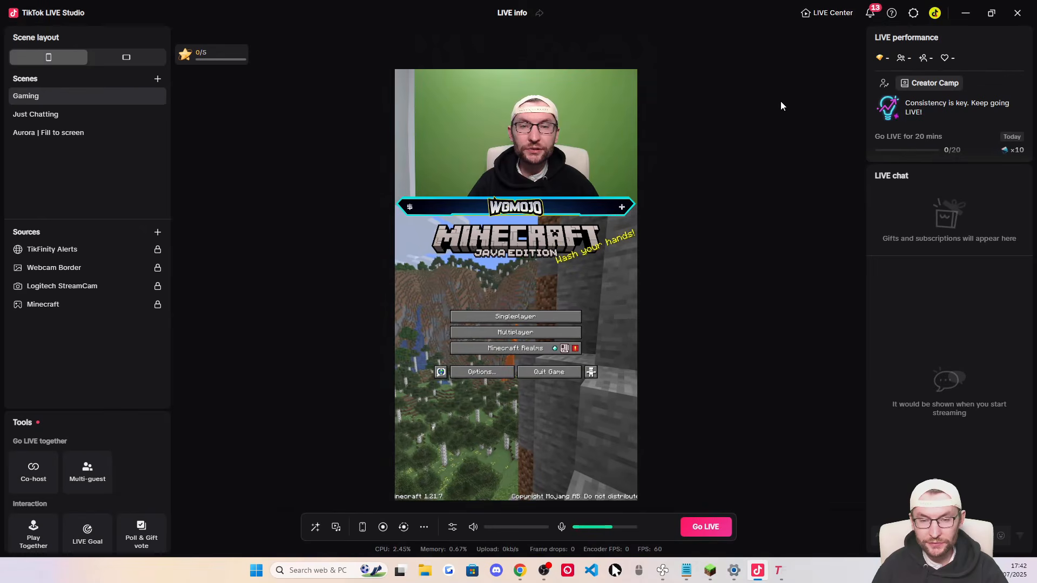
Examine the stream layout in the mobile preview, including its Gaming and General view choices, and close the preview
left_click(363, 528)
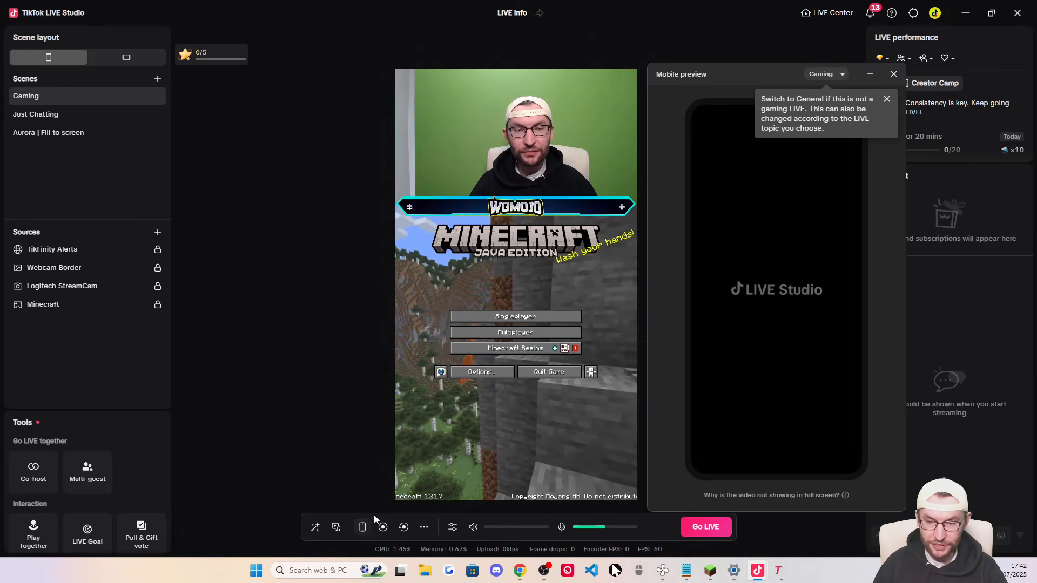
mouse_move(724, 75)
left_mouse_down()
mouse_move(668, 60)
mouse_move(723, 62)
left_mouse_up()
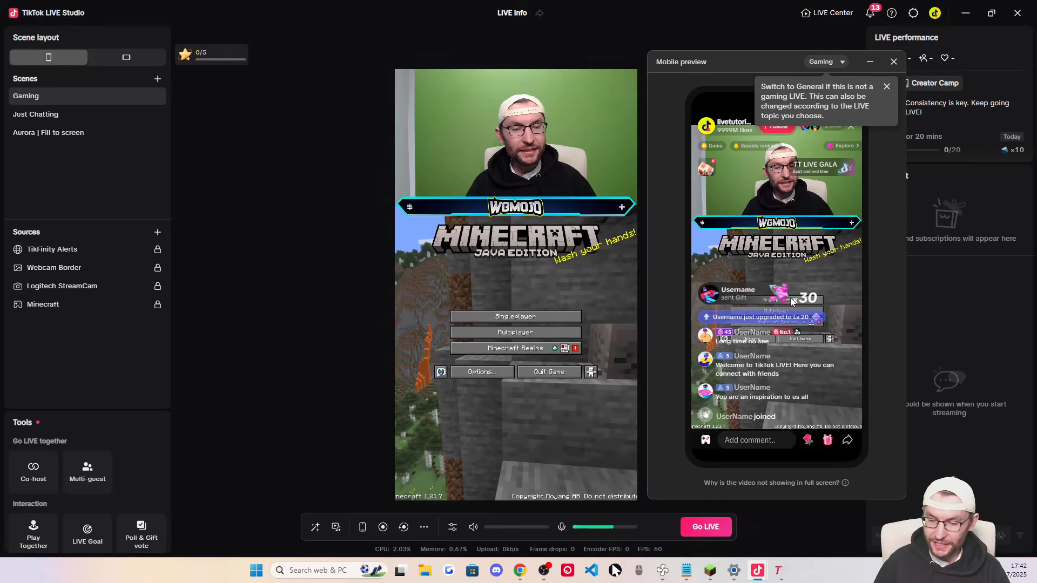
left_click(886, 87)
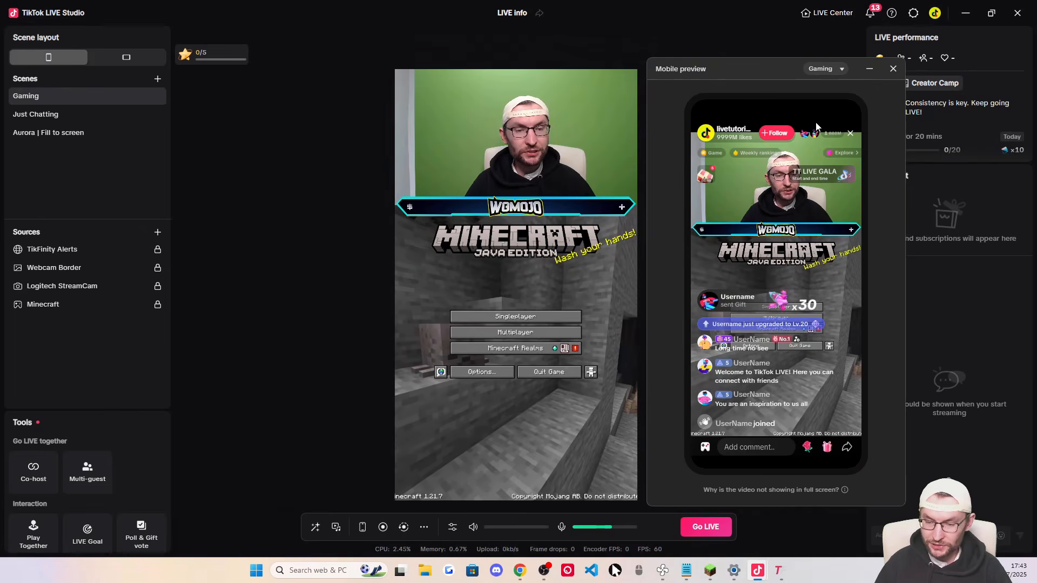
left_click(819, 69)
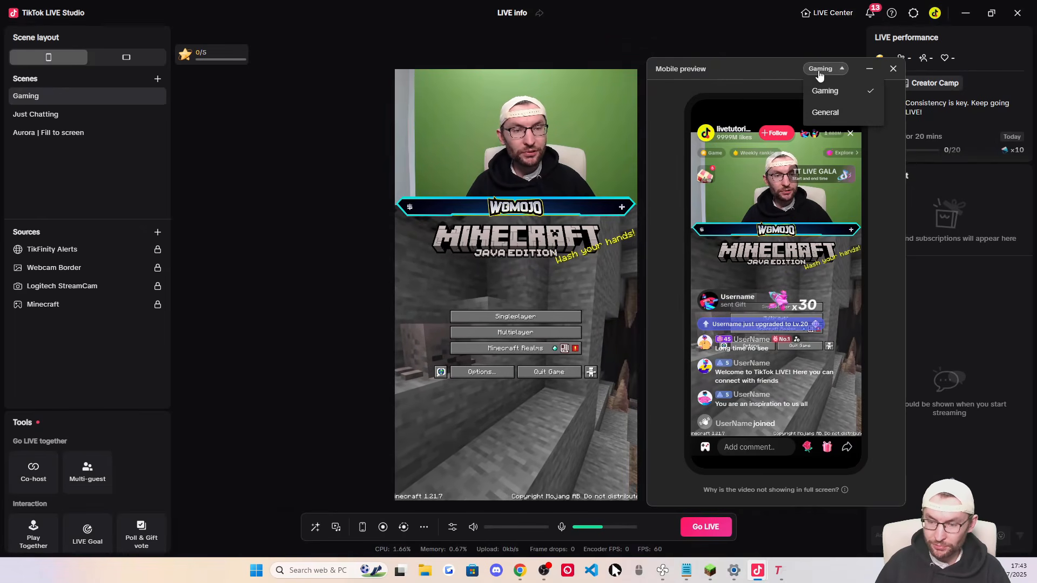
left_click(893, 69)
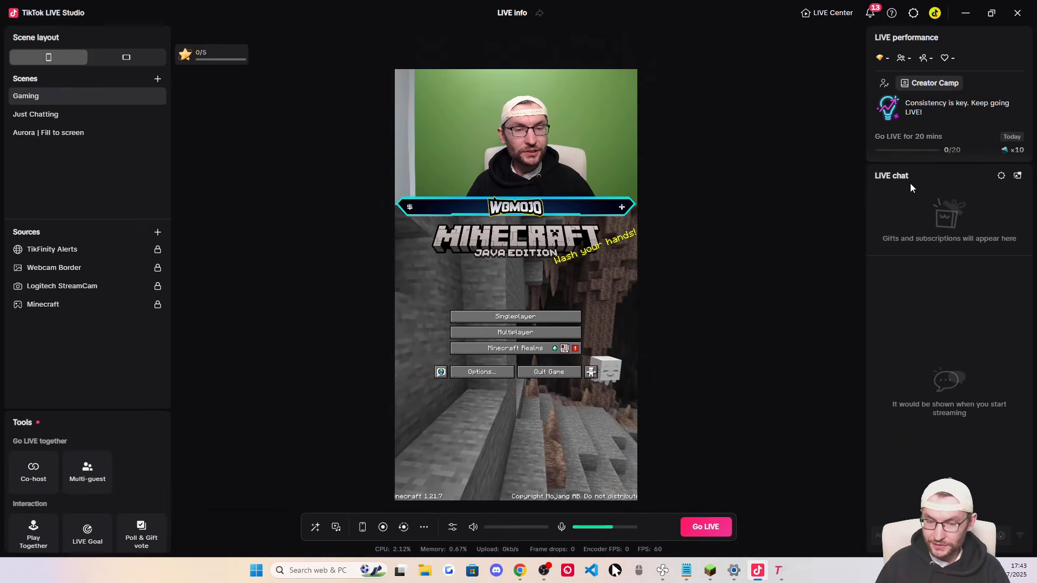
Turn on Auto-translation in the general chat settings and review the comment filters, Star Comments, effects and message display options
left_click(1001, 177)
left_click_drag(735, 162, 746, 283)
left_click(706, 130)
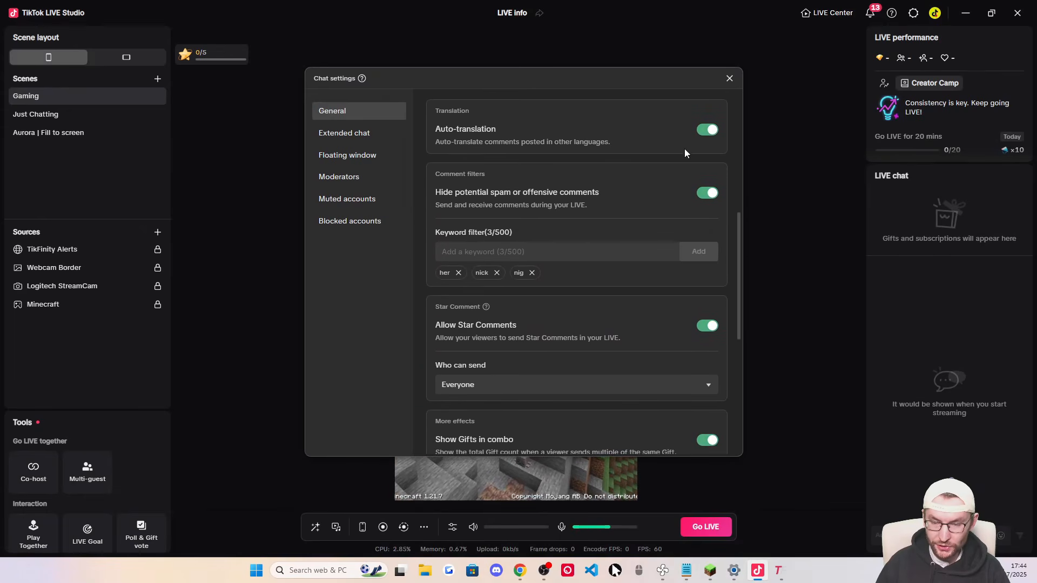
scroll(610, 227, "down", 4)
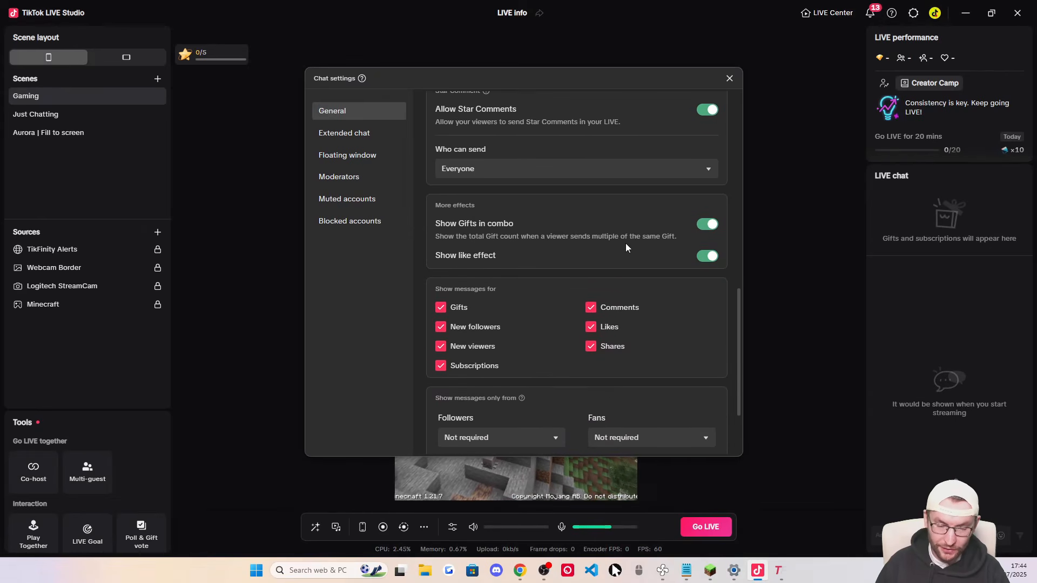
scroll(653, 263, "down", 2)
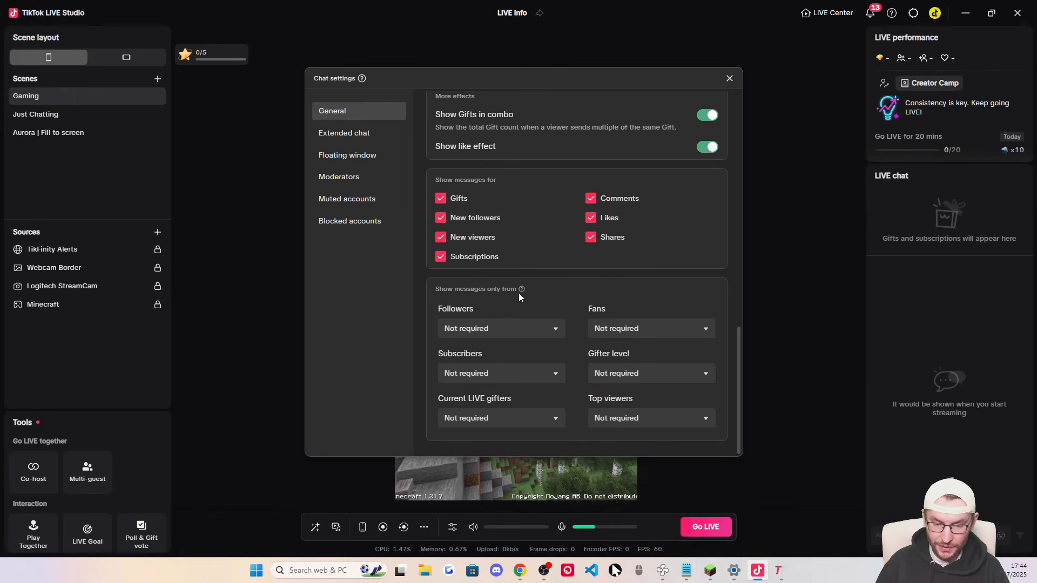
Look at the follower requirement choices for displayed messages and open the extended chat settings
left_click(507, 330)
left_click(566, 293)
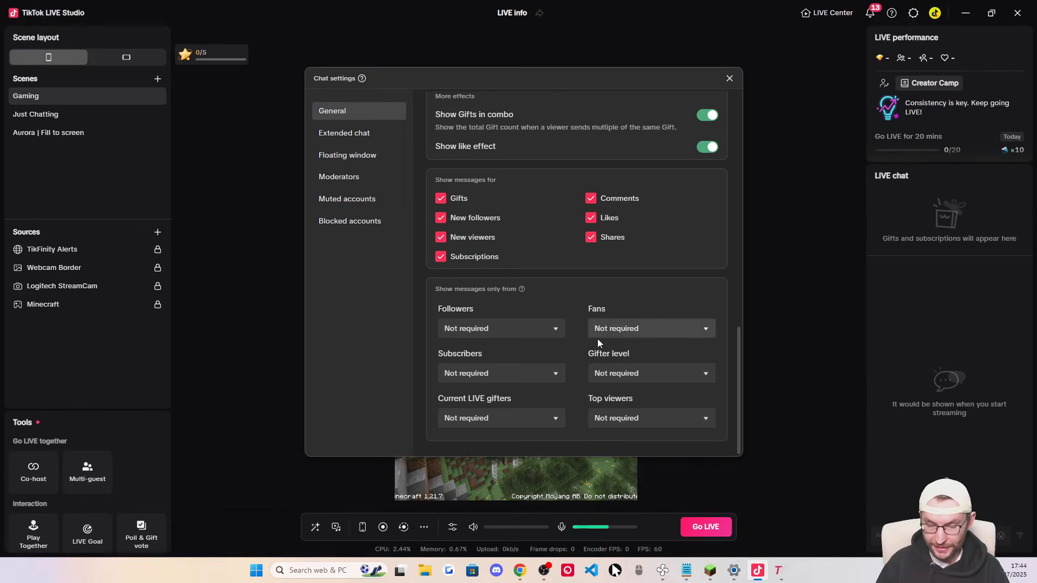
left_click(348, 135)
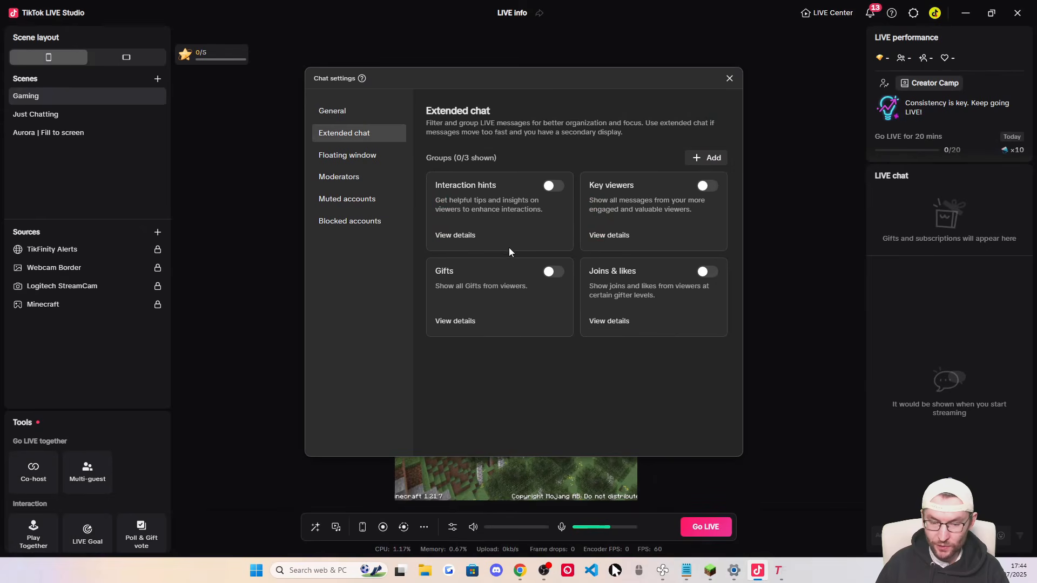
Turn on the Gifts group in extended chat, accepting the secondary display notice, and move the floating chat window clear of the settings
left_click(551, 272)
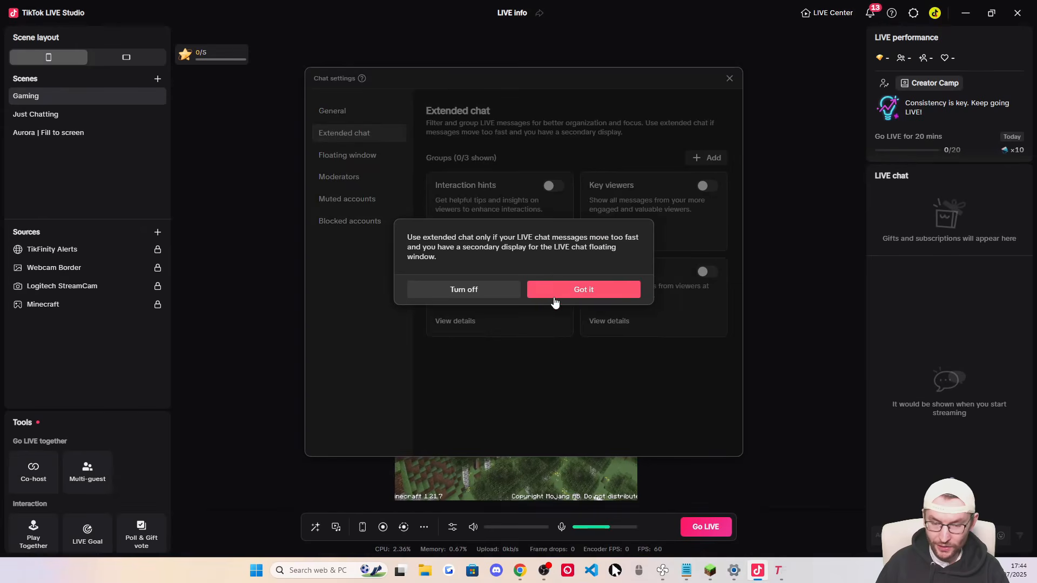
left_click(558, 292)
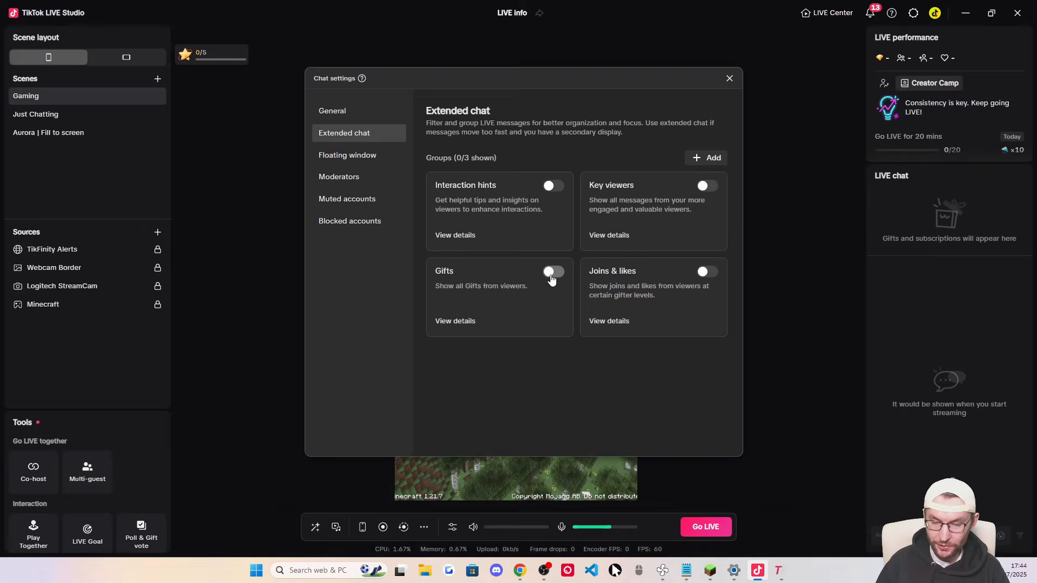
left_click(551, 273)
left_click(590, 292)
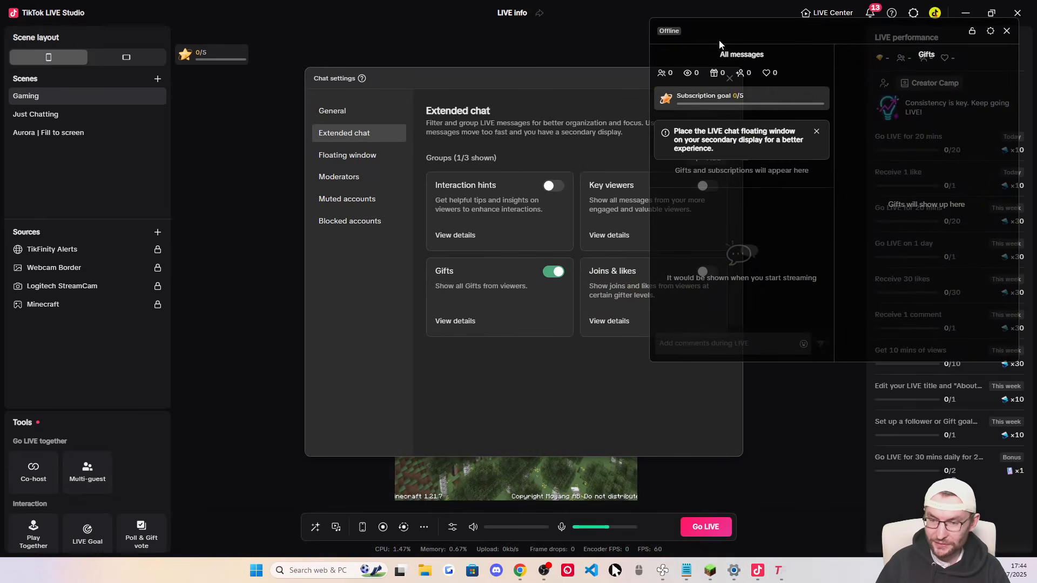
left_click_drag(718, 40, 588, 92)
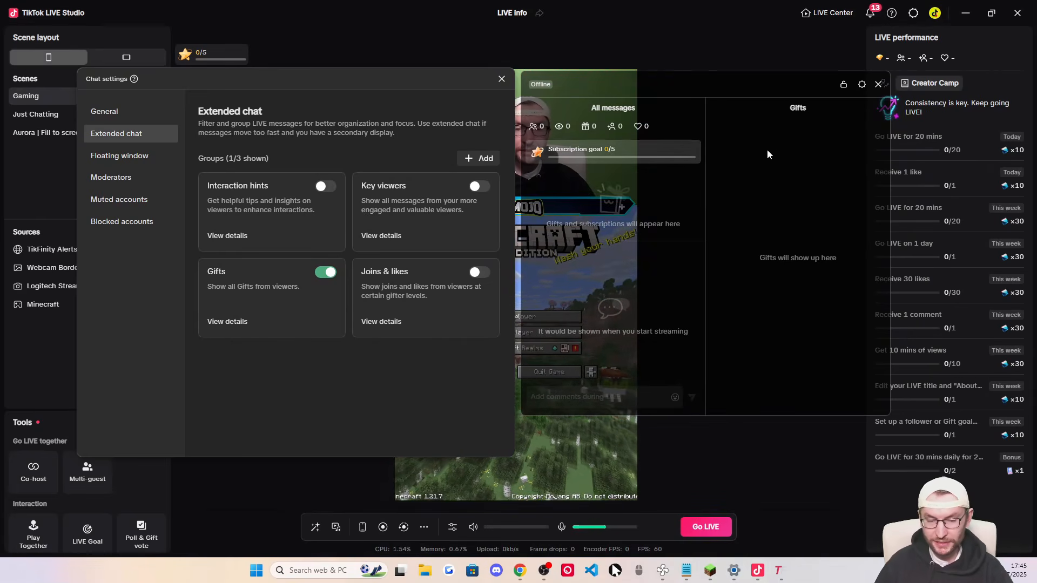
Try the Joins & likes group, turn off both extended chat groups, close the floating chat window and re-centre the chat settings dialog
left_click(479, 273)
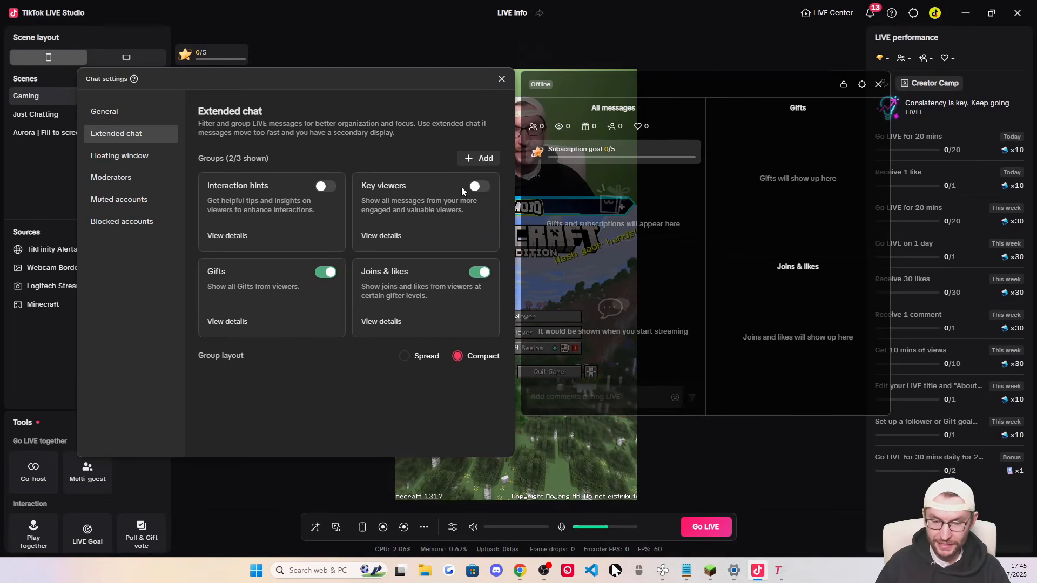
left_click(325, 273)
left_click(480, 274)
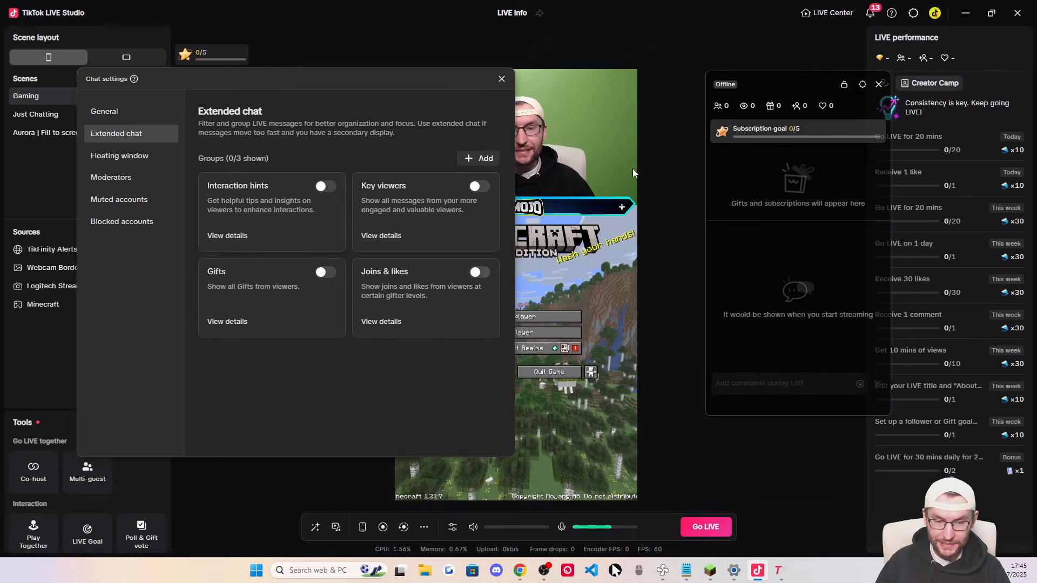
left_click(879, 84)
left_click_drag(310, 86, 520, 74)
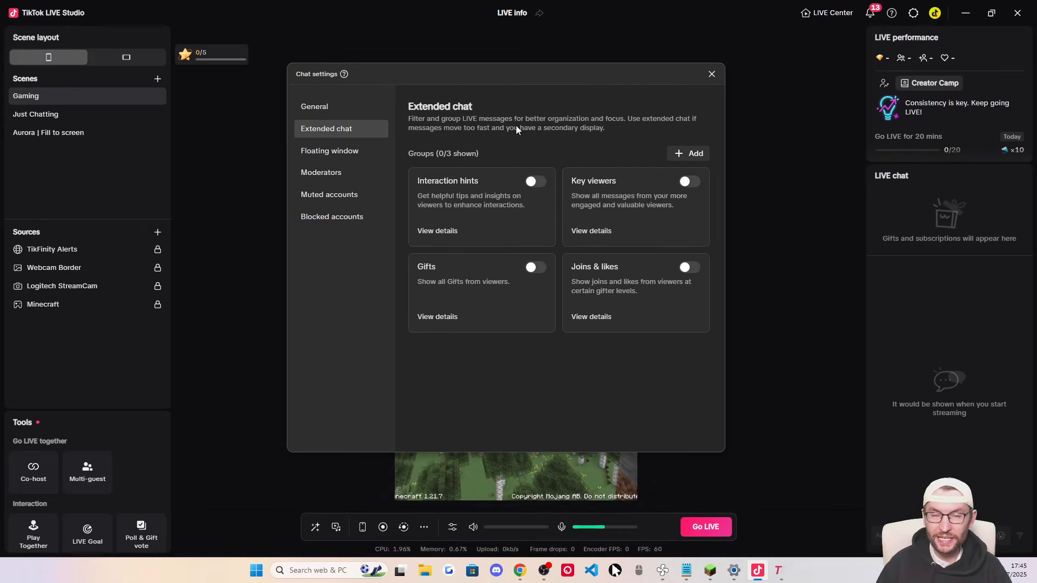
Turn off Auto pop-out after going LIVE for the floating window, check the moderators list and close the chat settings
left_click(346, 153)
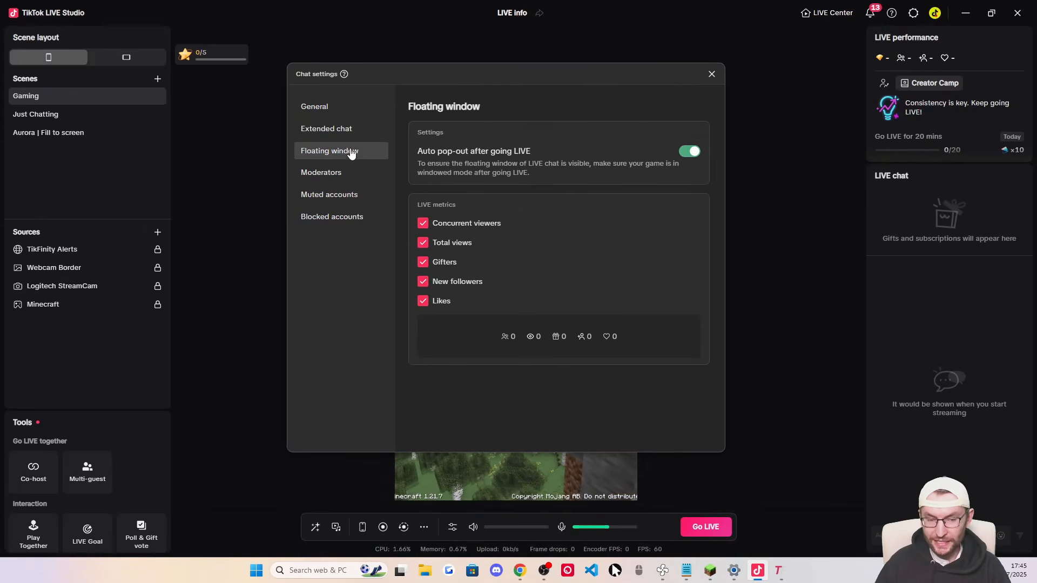
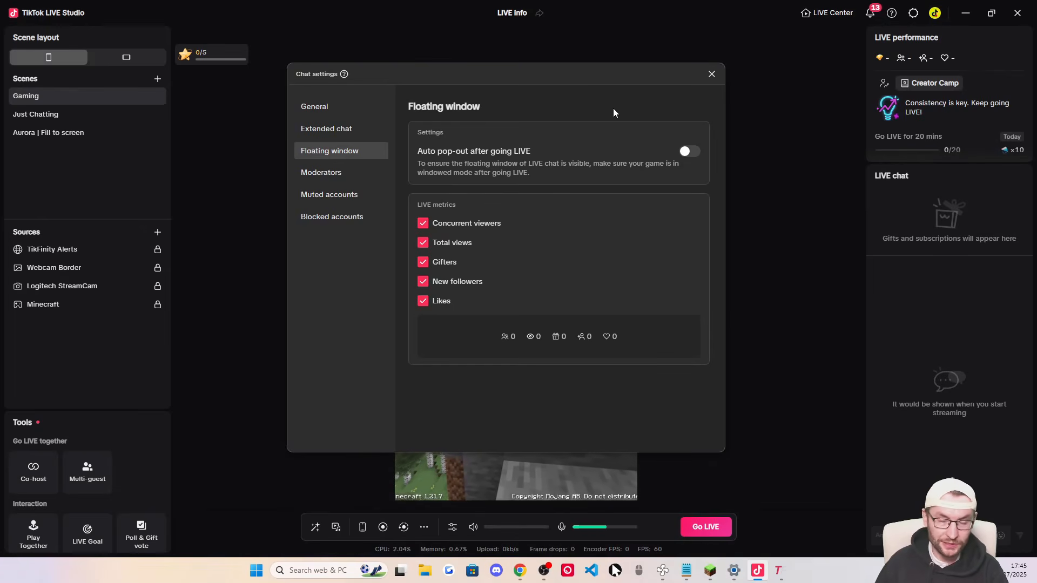
left_click(357, 174)
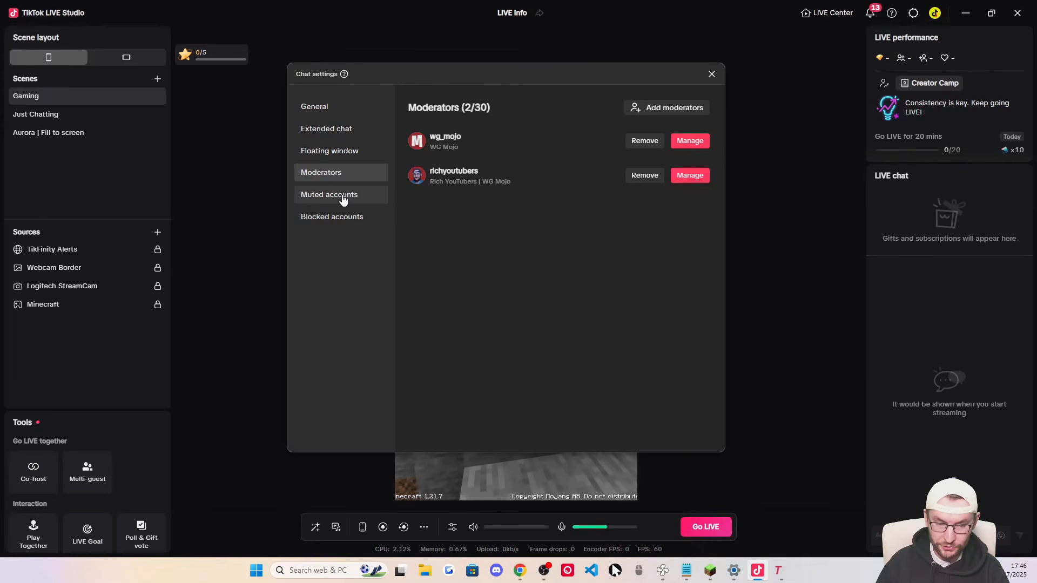
left_click(327, 107)
left_click(712, 74)
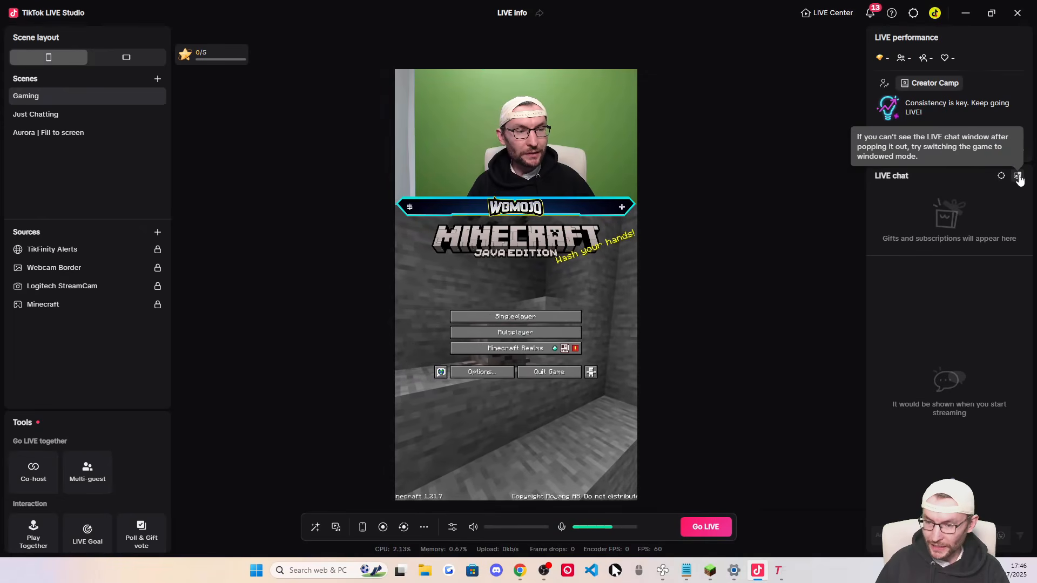
Pop out the LIVE chat as a floating window, accept the windowed mode notice, reposition the window and lock it
left_click(1018, 177)
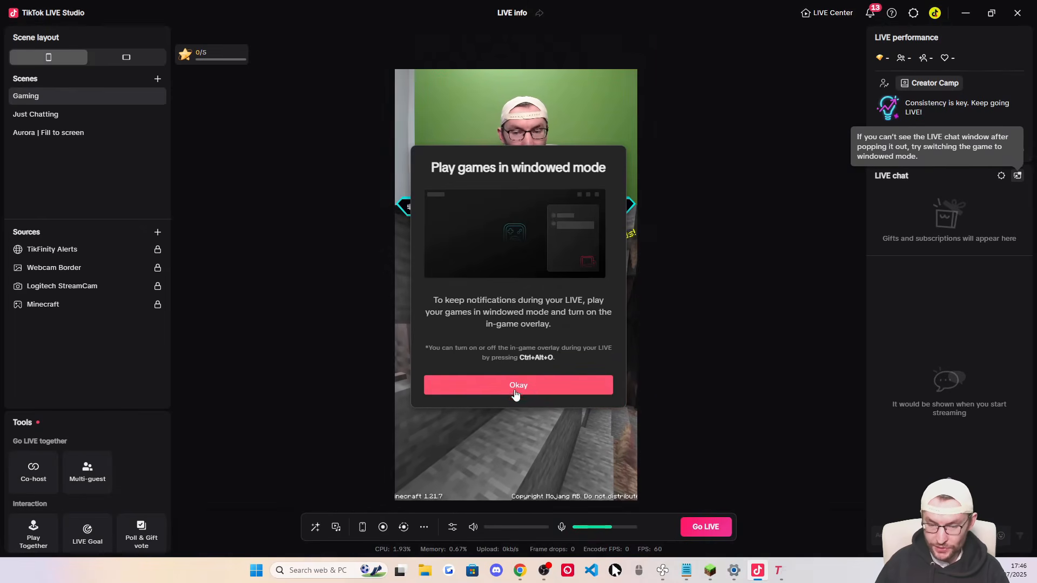
left_click(536, 387)
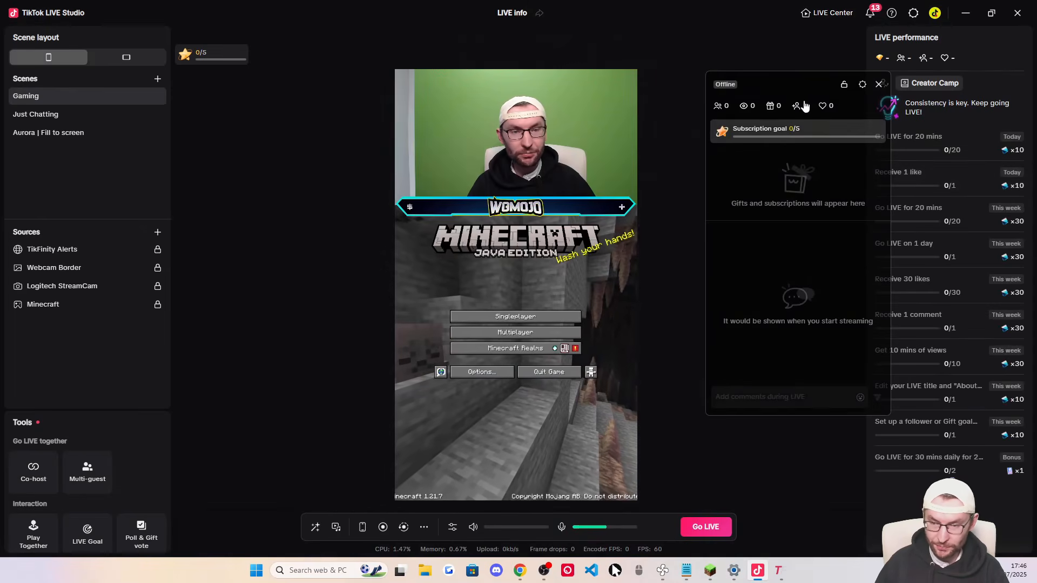
left_click_drag(784, 82, 859, 194)
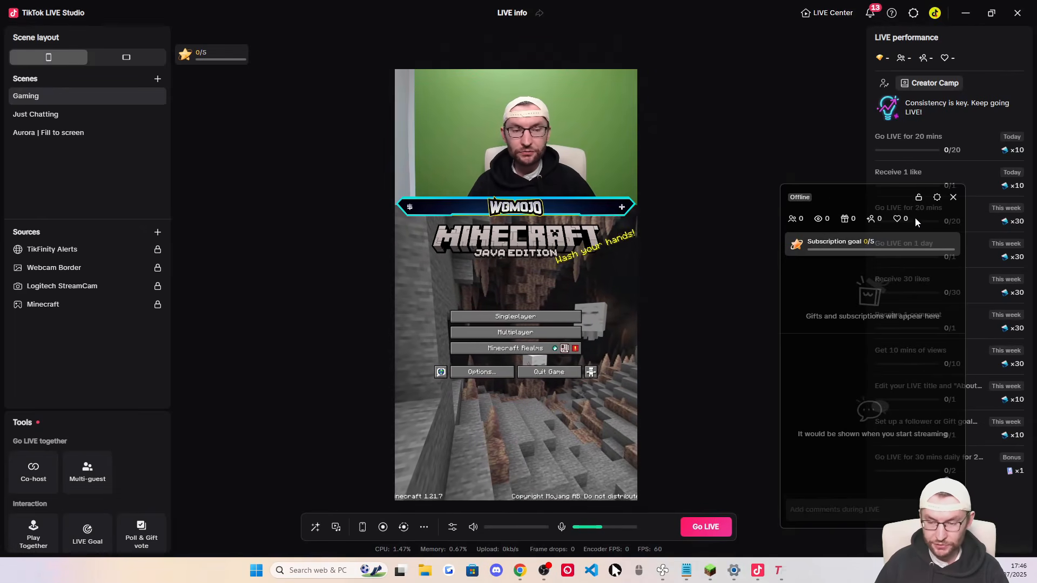
left_click(918, 197)
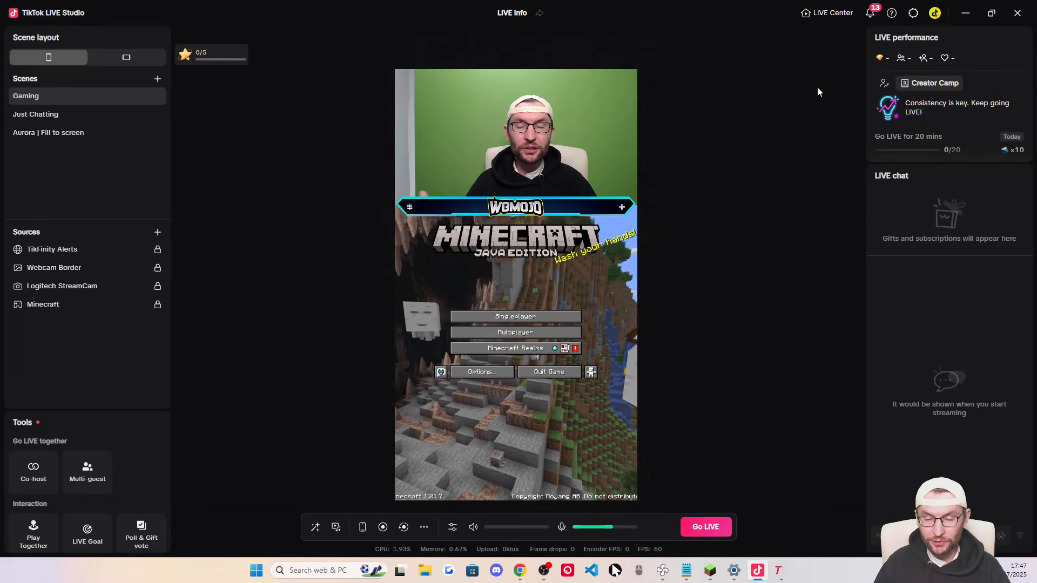
Open the LIVE settings for going live and set the stream topic to Gaming with Minecraft as the game
left_click(711, 527)
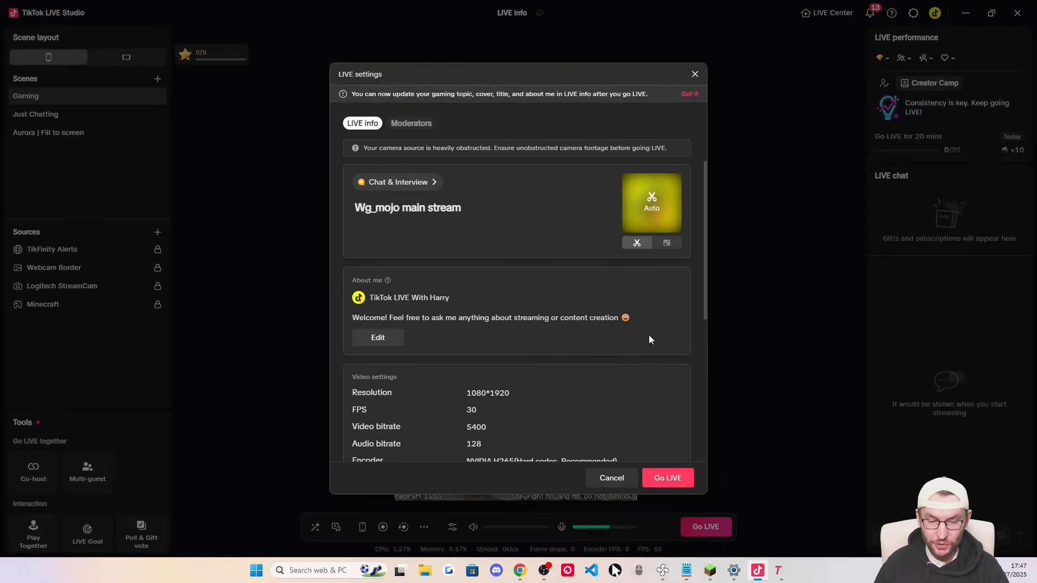
left_click(400, 182)
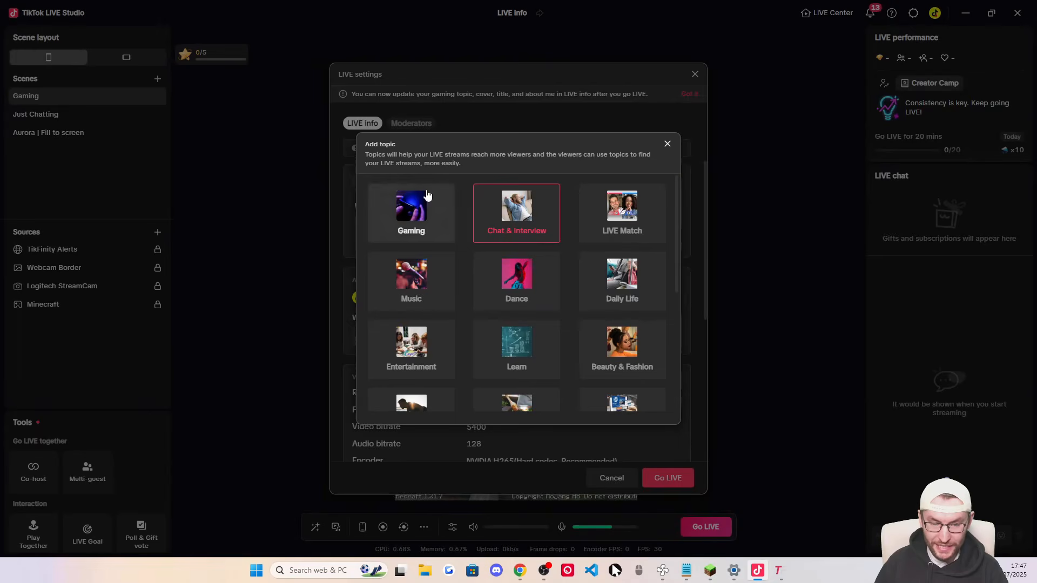
left_click(411, 213)
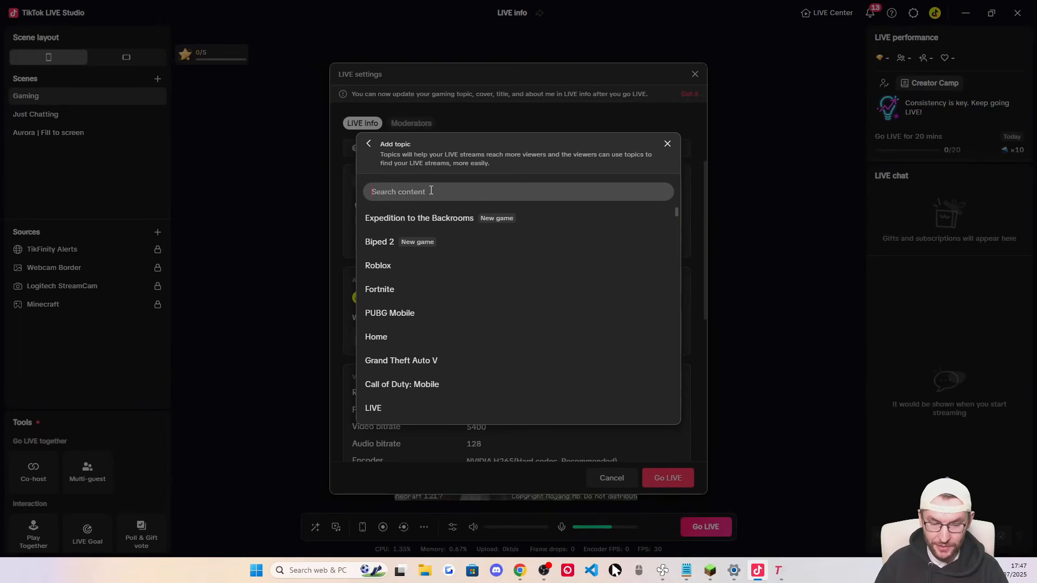
type("mine")
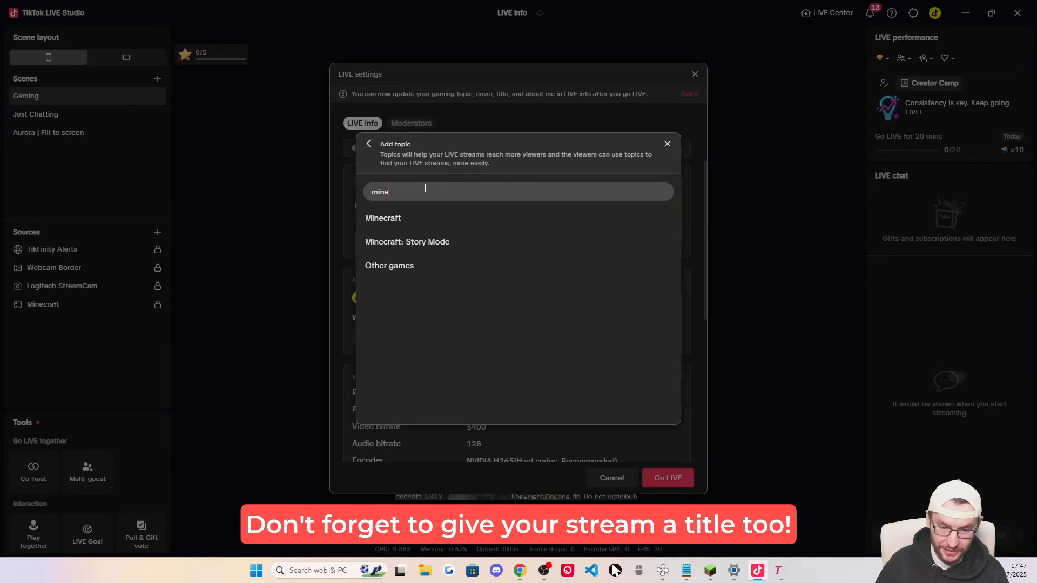
left_click(407, 219)
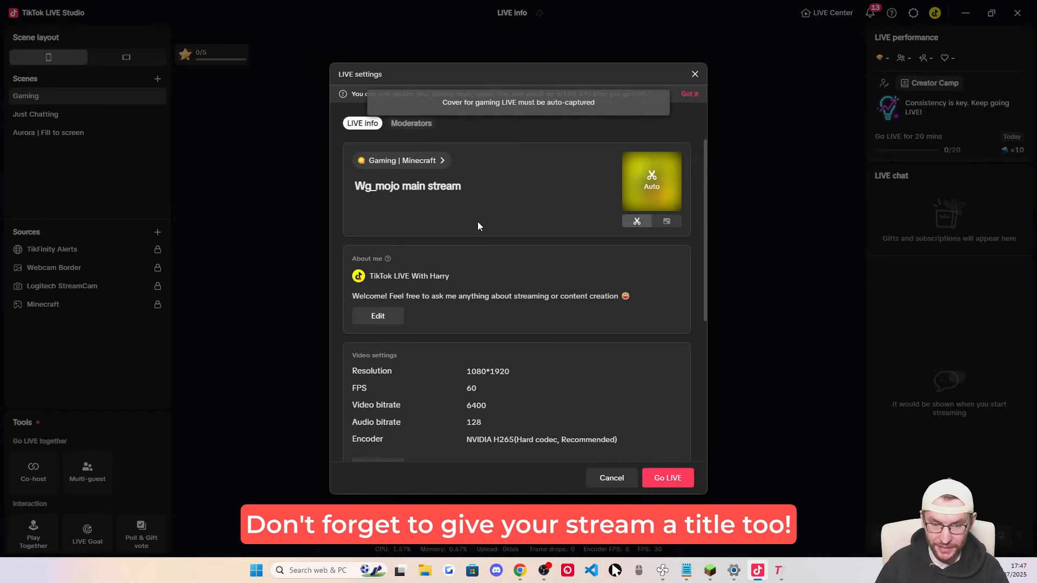
Set the LIVE video quality to 1080P60, raise the video bitrate to 8000 and close the quality settings
scroll(487, 394, "down", 1)
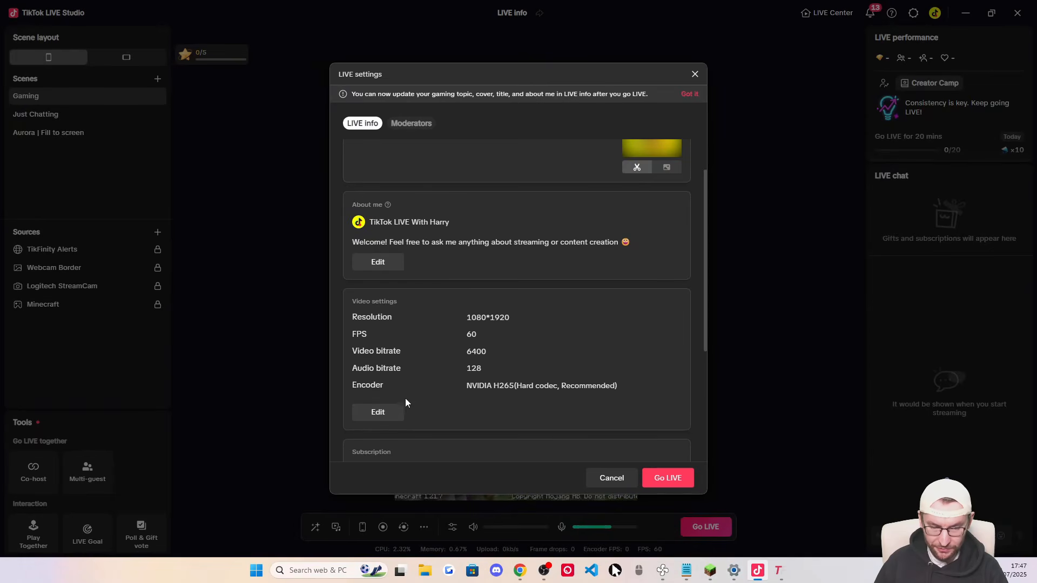
left_click(389, 415)
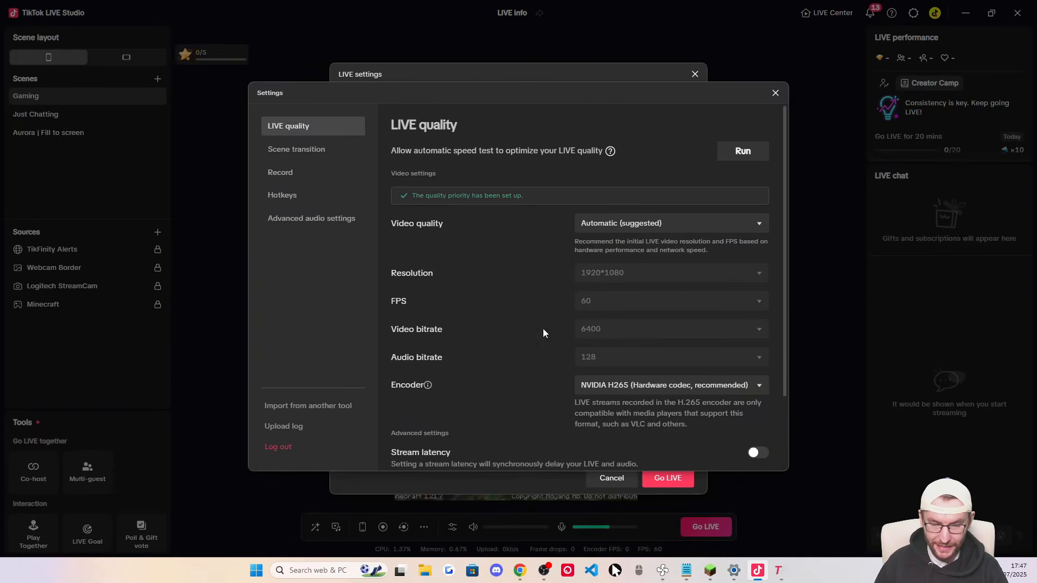
left_click(623, 223)
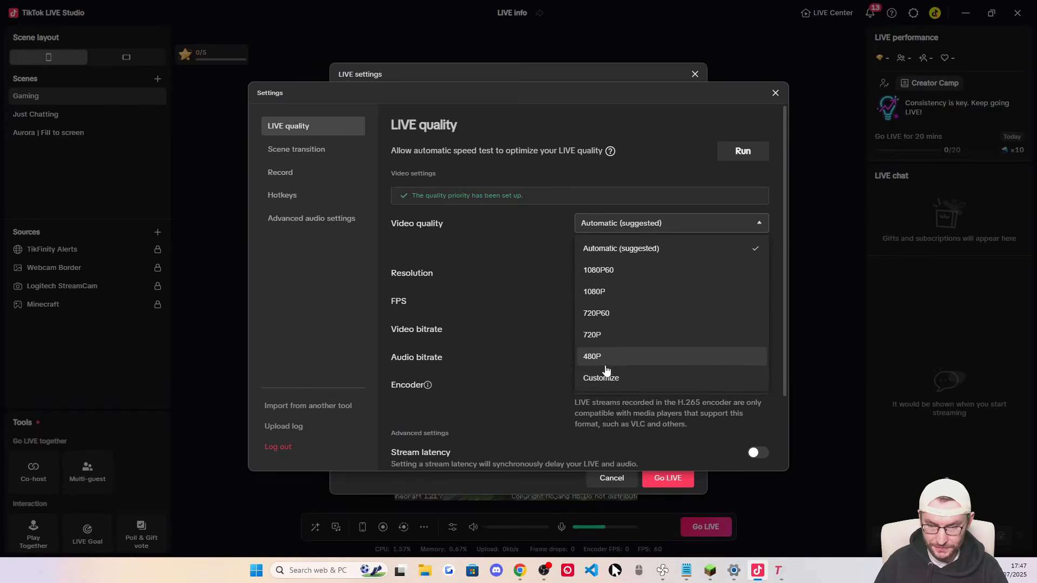
left_click(620, 272)
left_click(676, 280)
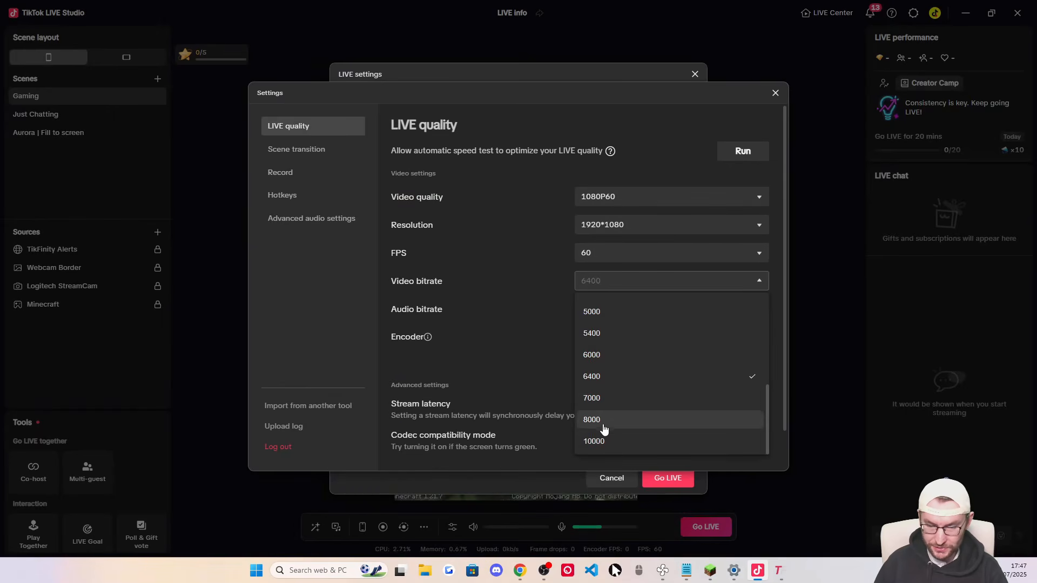
left_click(605, 430)
scroll(507, 307, "down", 2)
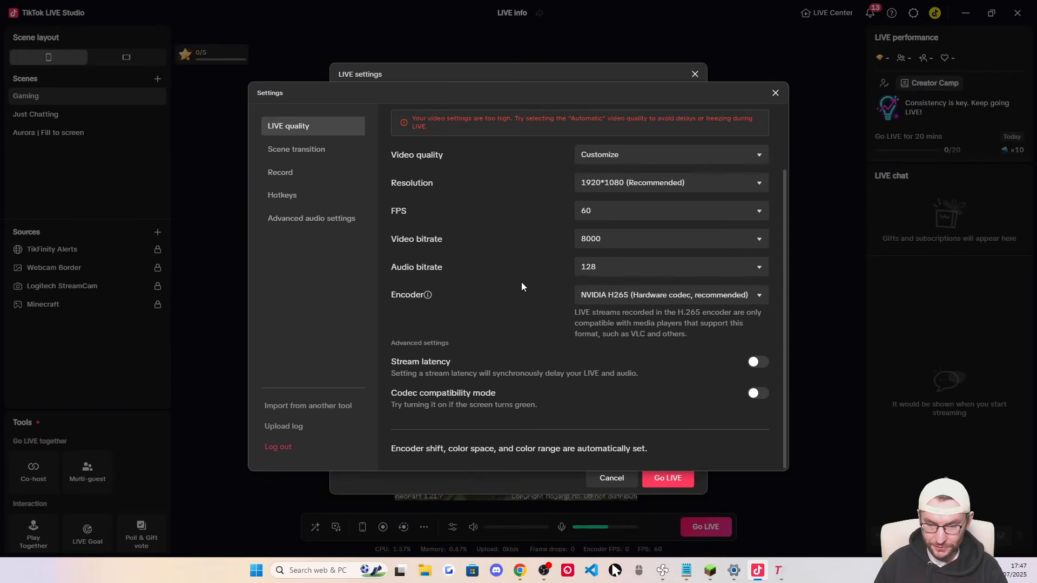
scroll(530, 297, "up", 2)
left_click(776, 93)
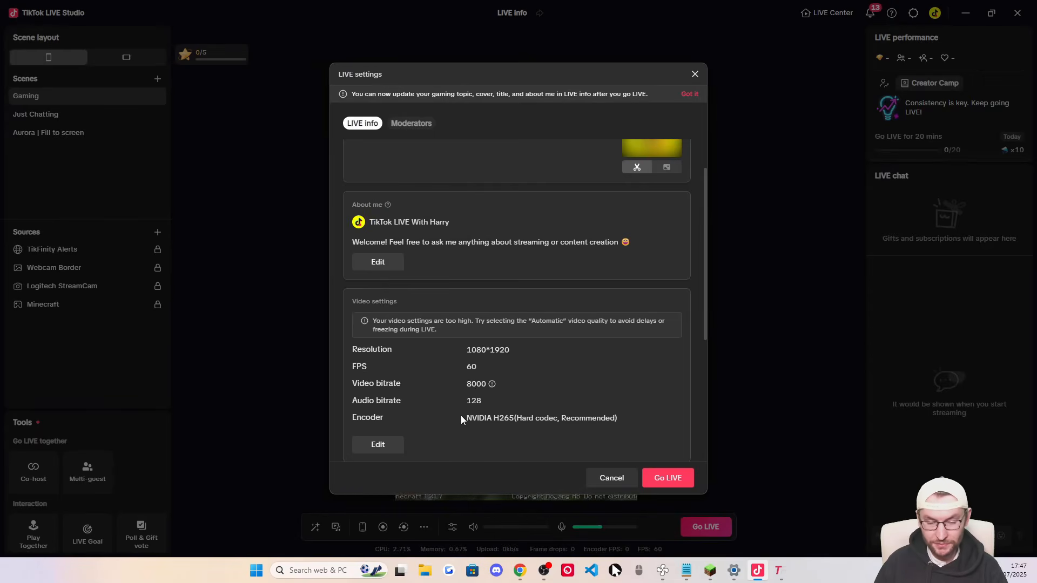
Review the subscription options, audience controls and local compliance checkup in the LIVE settings
scroll(515, 268, "down", 5)
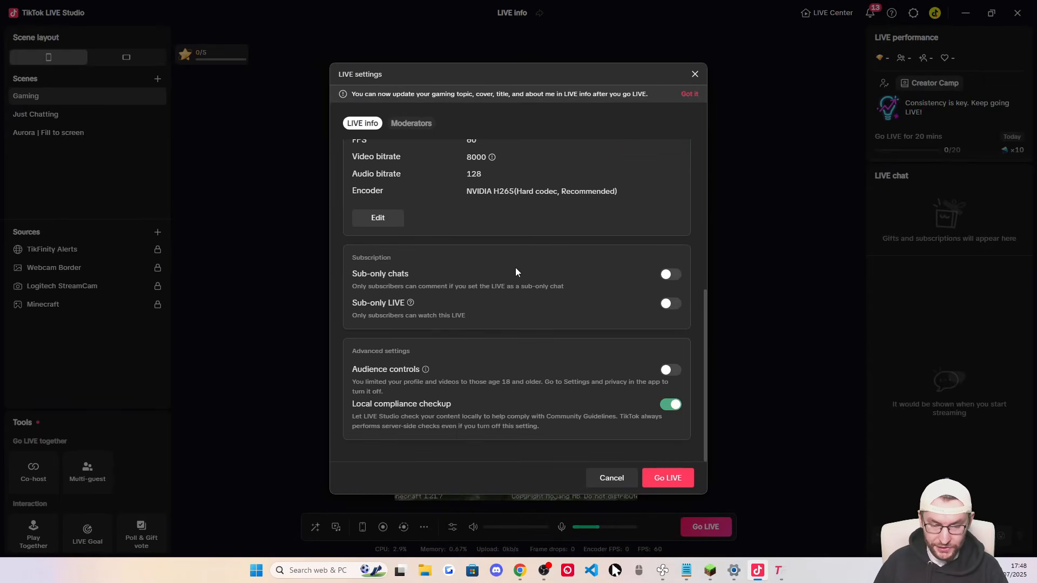
scroll(507, 306, "up", 4)
scroll(507, 307, "up", 2)
scroll(507, 282, "down", 5)
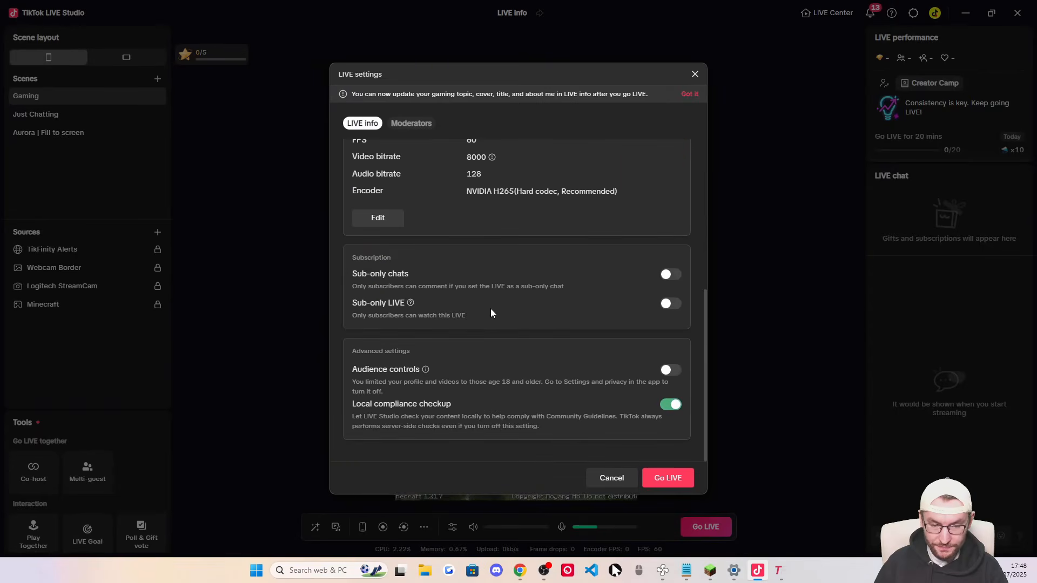